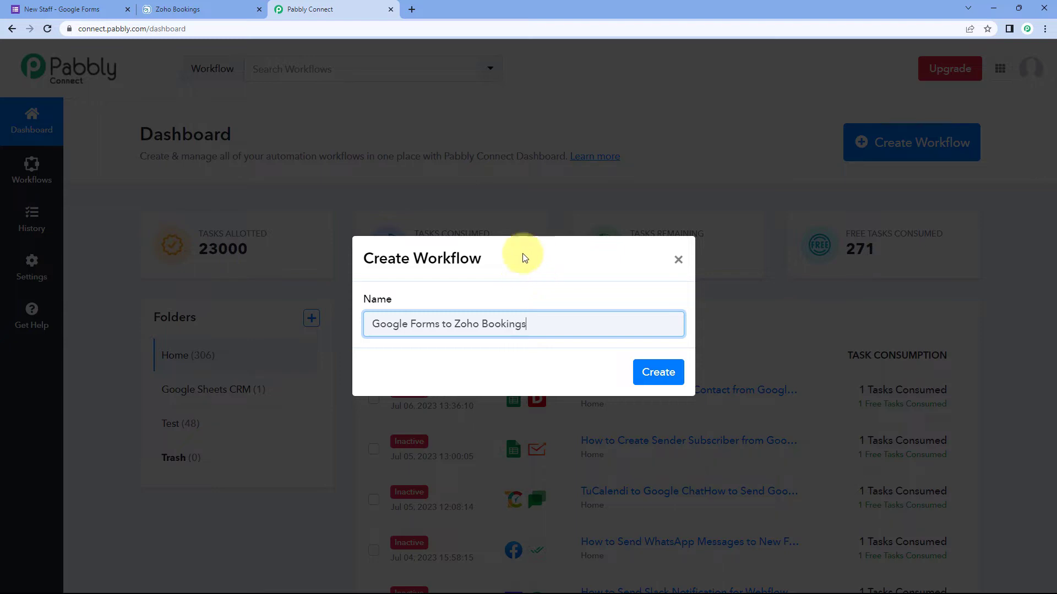
Step: Create the 'Google Forms to Zoho Bookings' workflow and expand its trigger step's app chooser
click(665, 373)
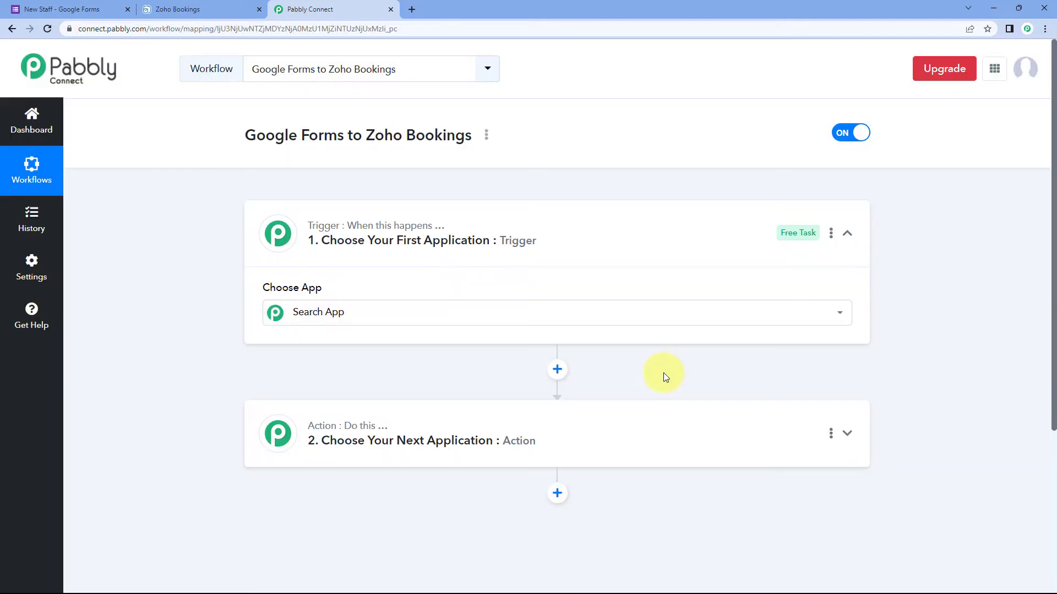
click(503, 253)
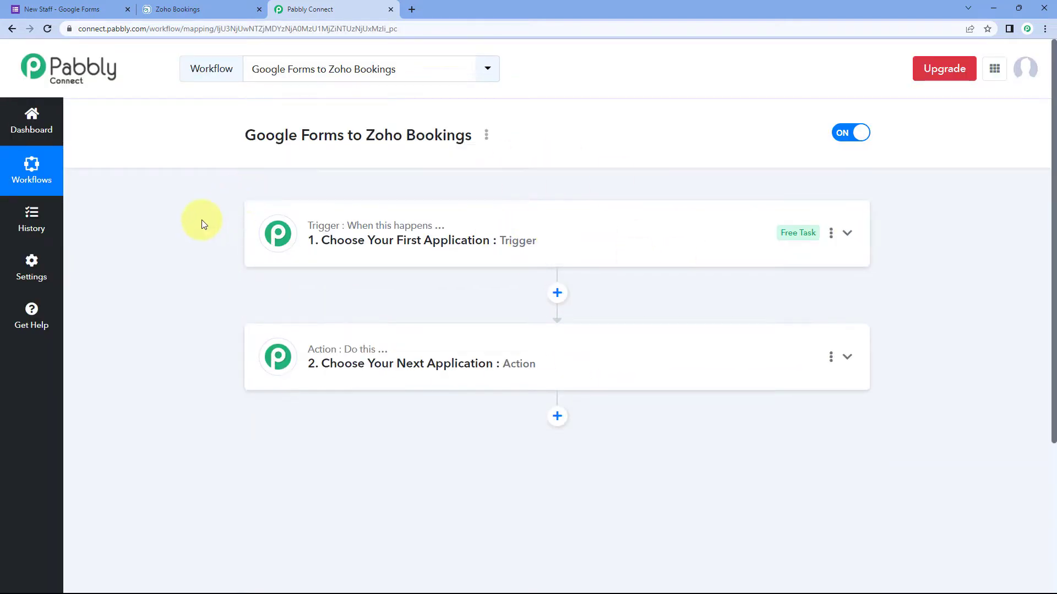
scroll(202, 223, down, 1)
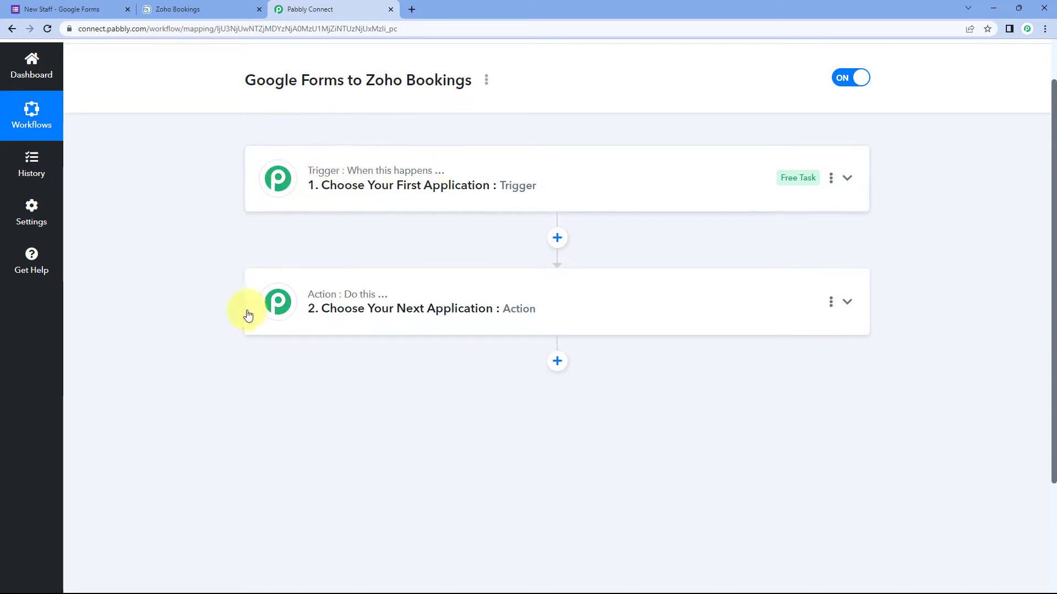
mouse_move(356, 291)
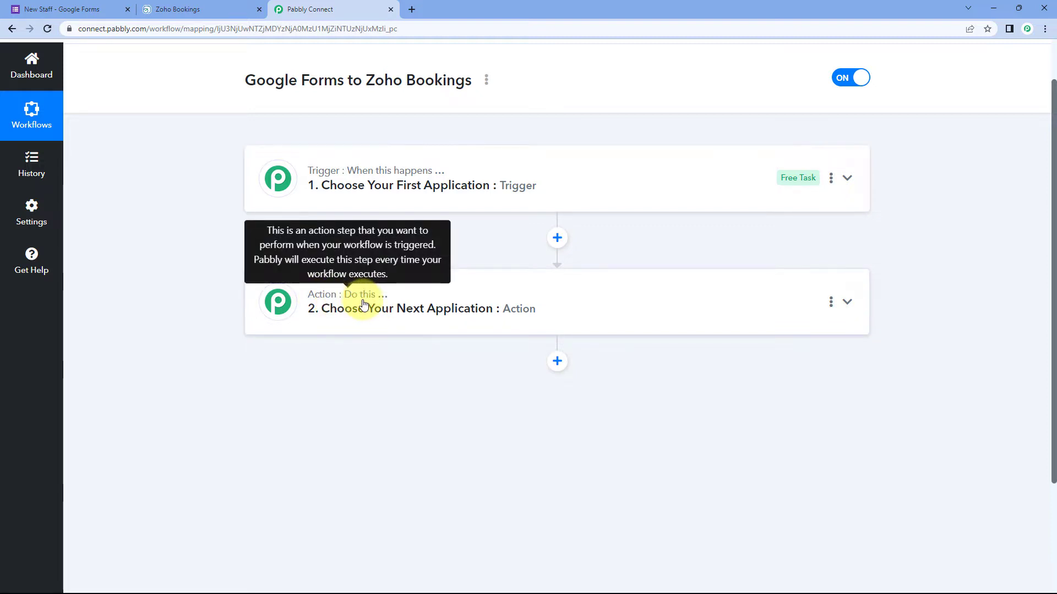
click(373, 185)
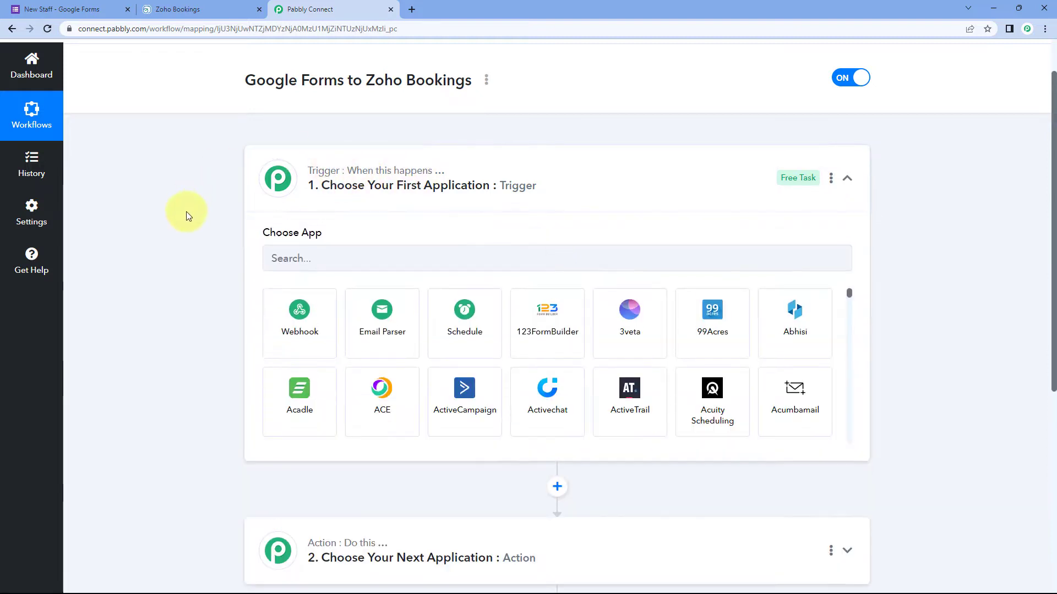
scroll(186, 212, down, 1)
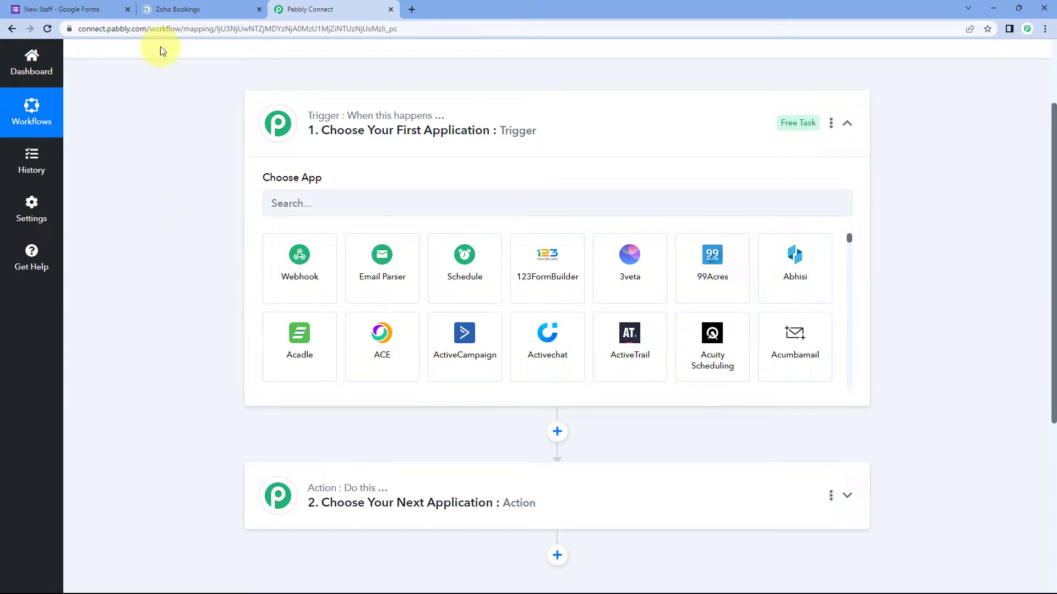
click(113, 9)
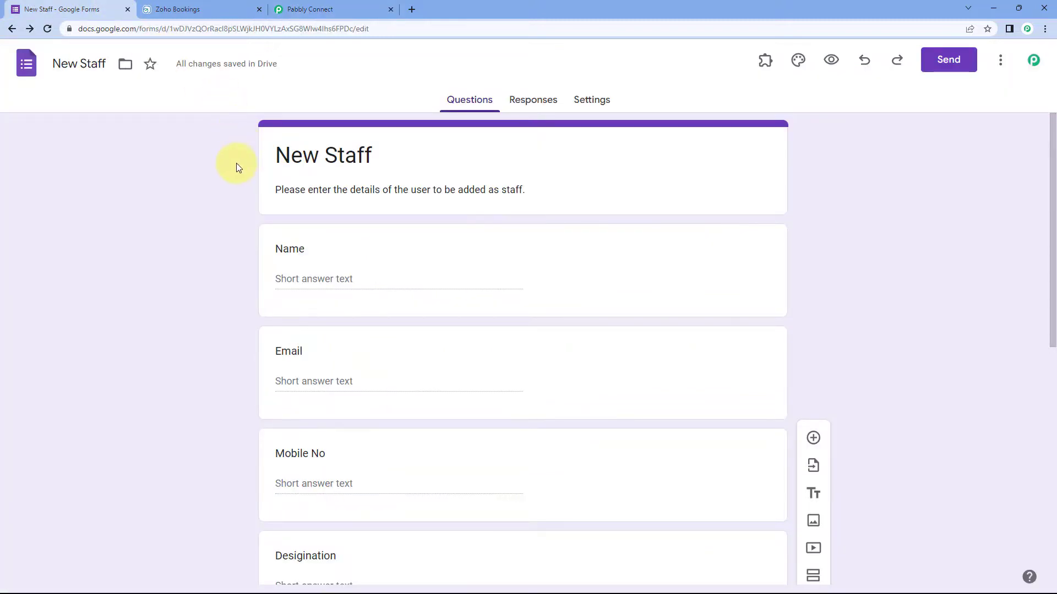
scroll(235, 171, down, 1)
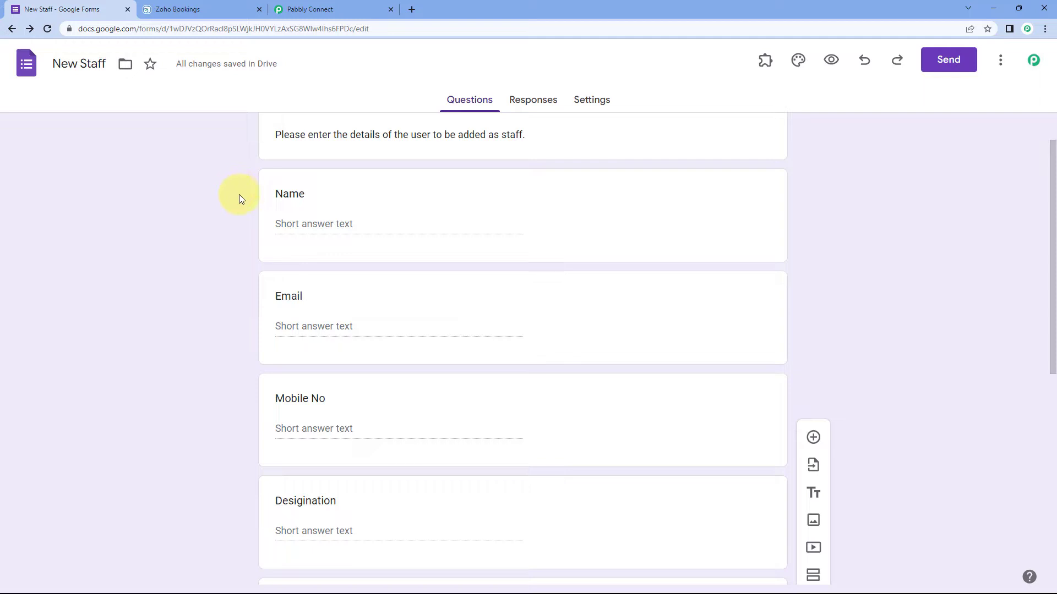
click(217, 10)
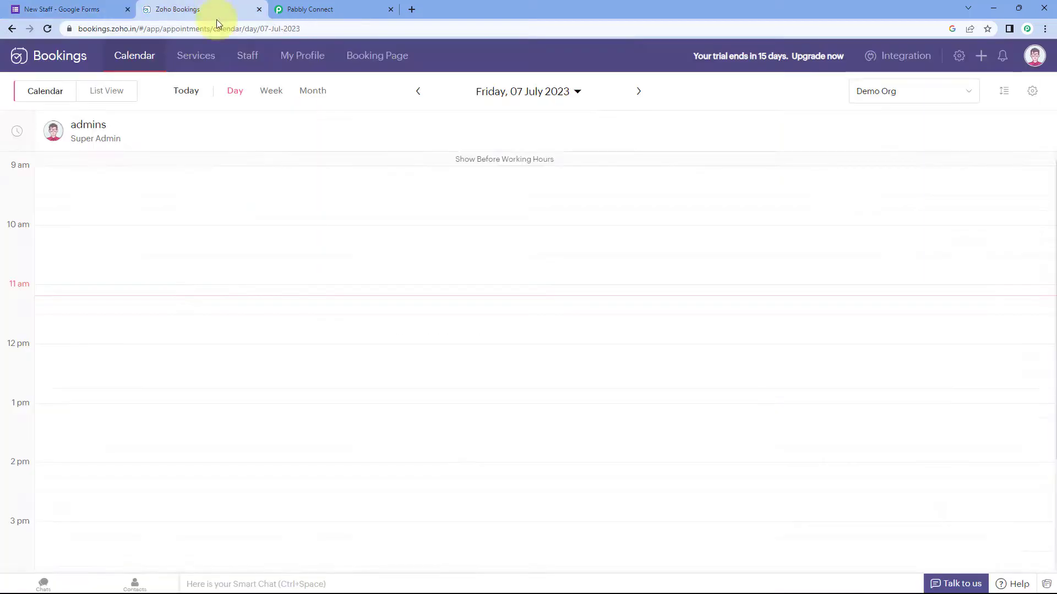
click(97, 6)
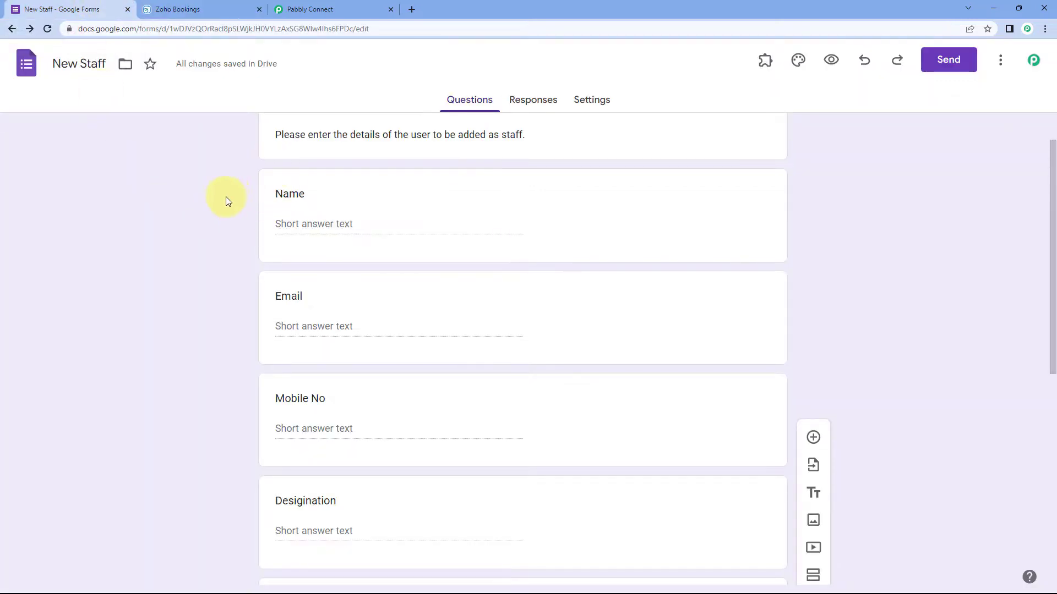
scroll(231, 209, up, 1)
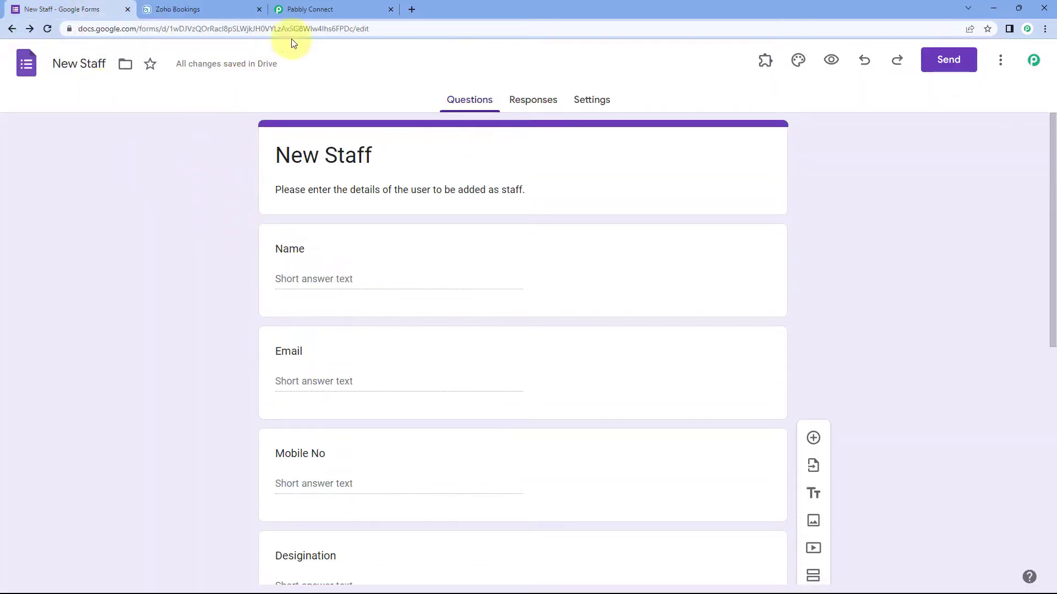
click(332, 11)
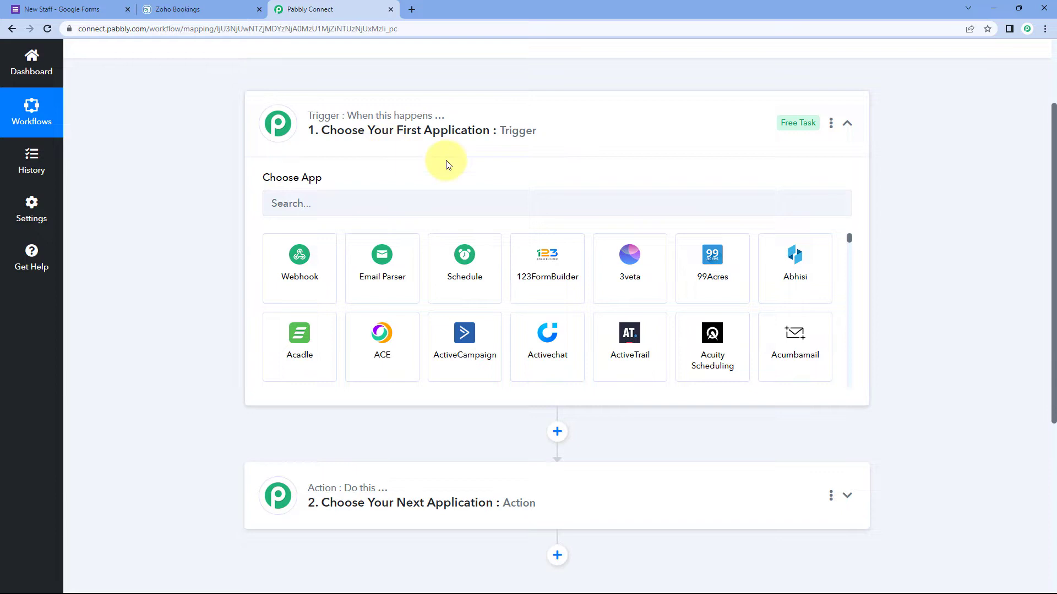
click(99, 9)
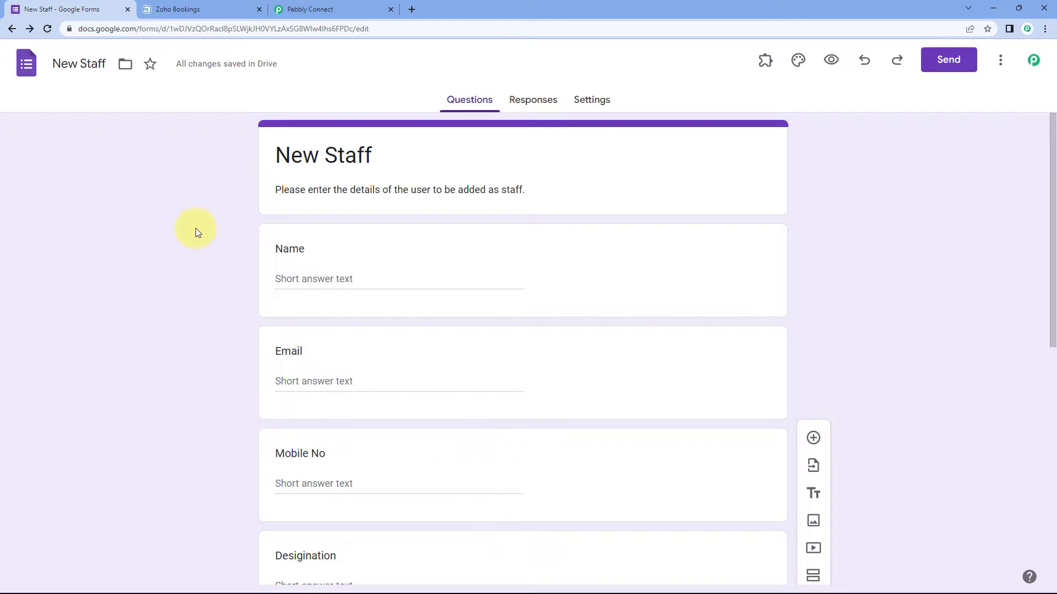
click(346, 12)
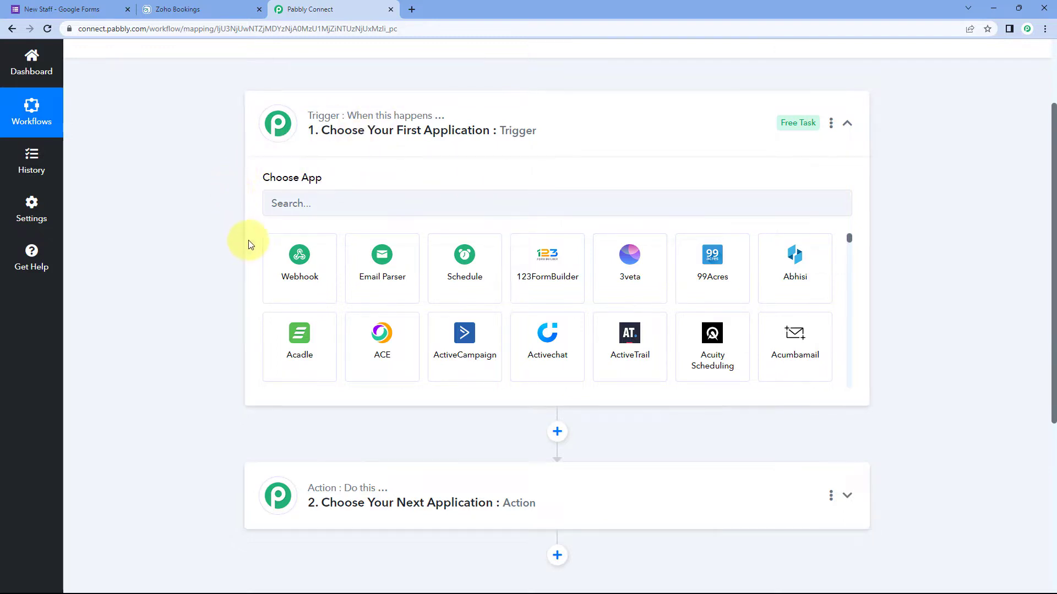
scroll(251, 243, down, 3)
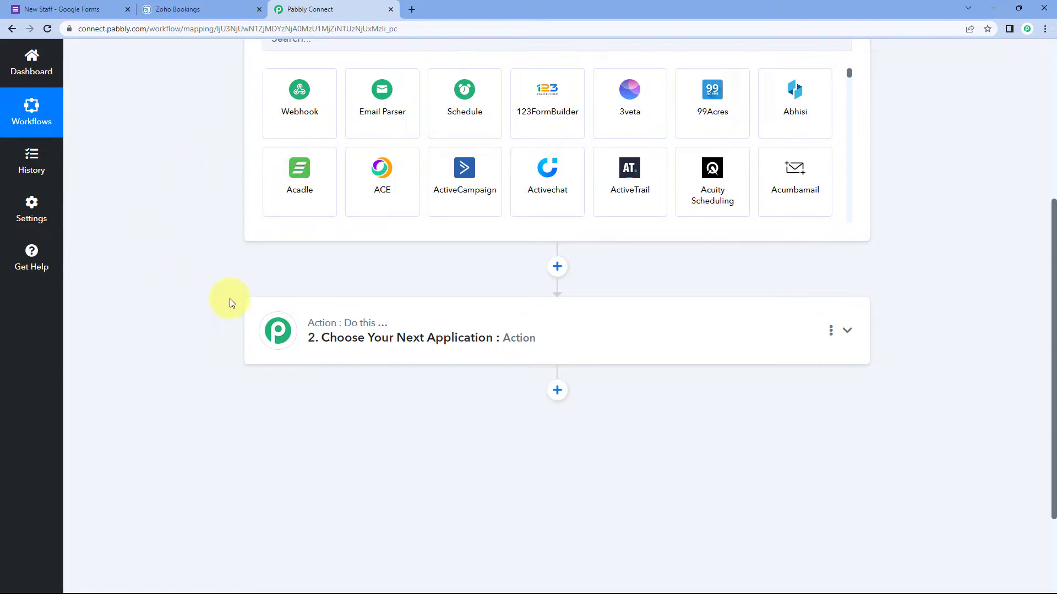
click(82, 9)
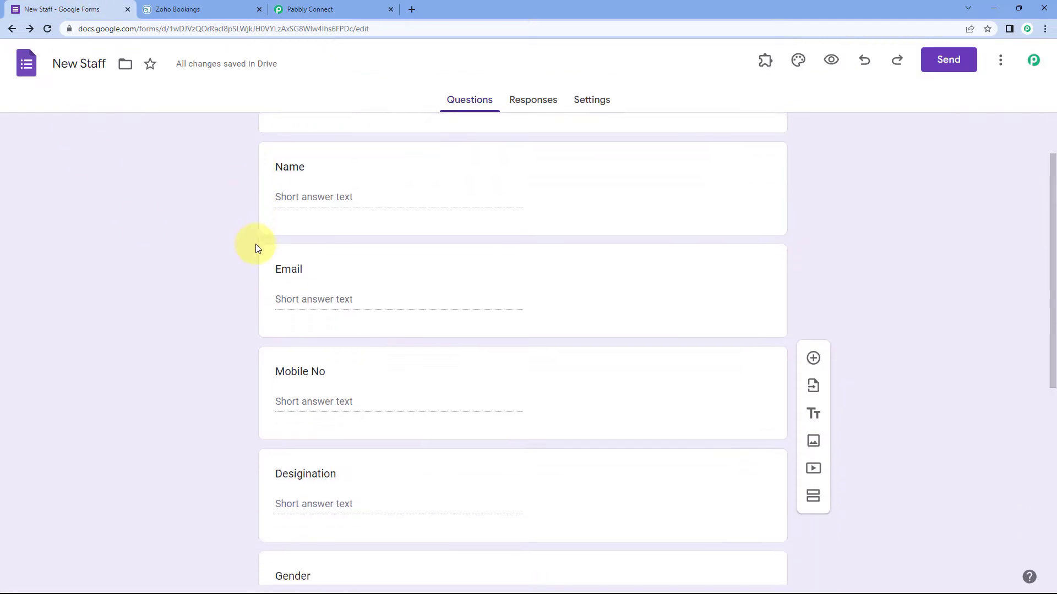
scroll(256, 248, down, 1)
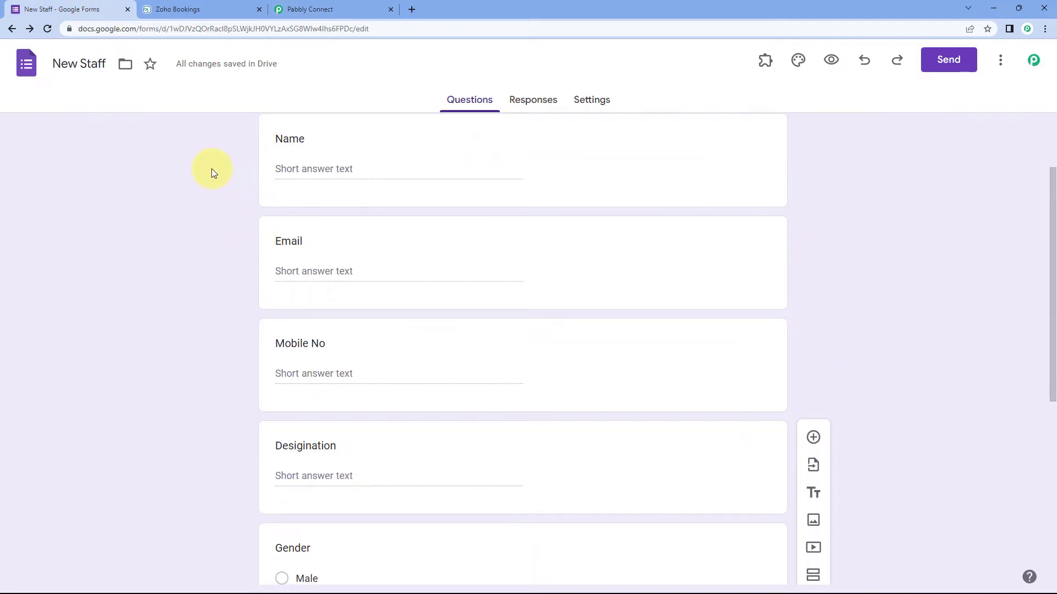
click(330, 9)
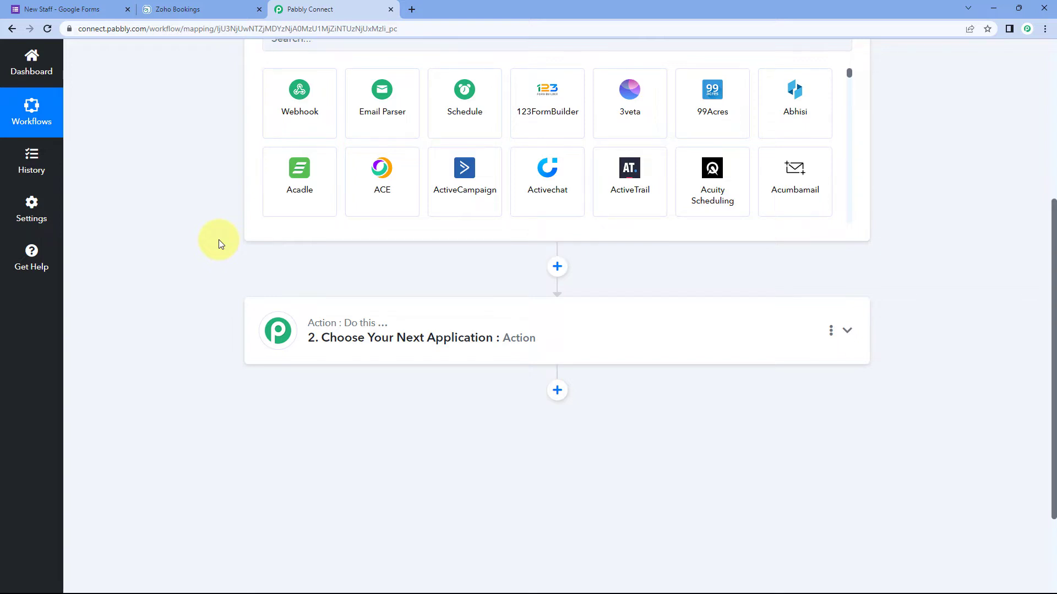
scroll(219, 245, up, 2)
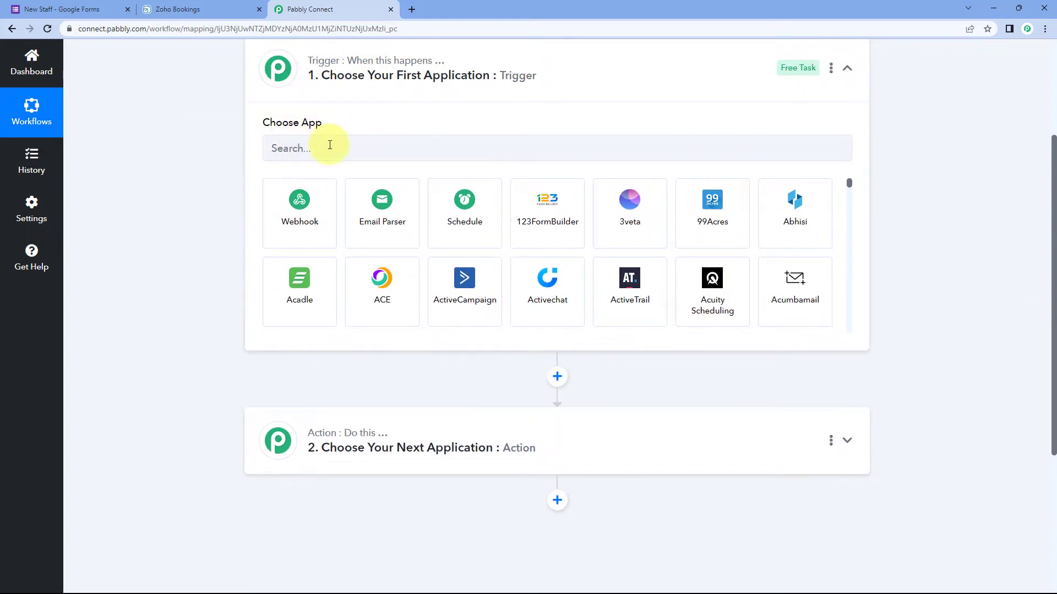
Step: Set the trigger app to Google Forms with the New Response Received event
click(330, 145)
text(Google Forms)
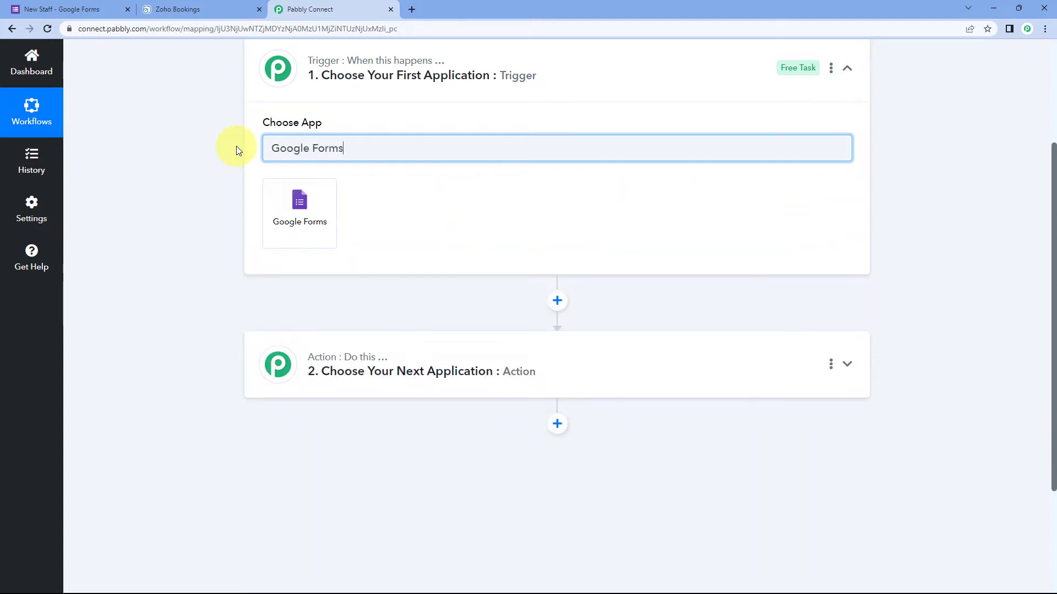
click(306, 221)
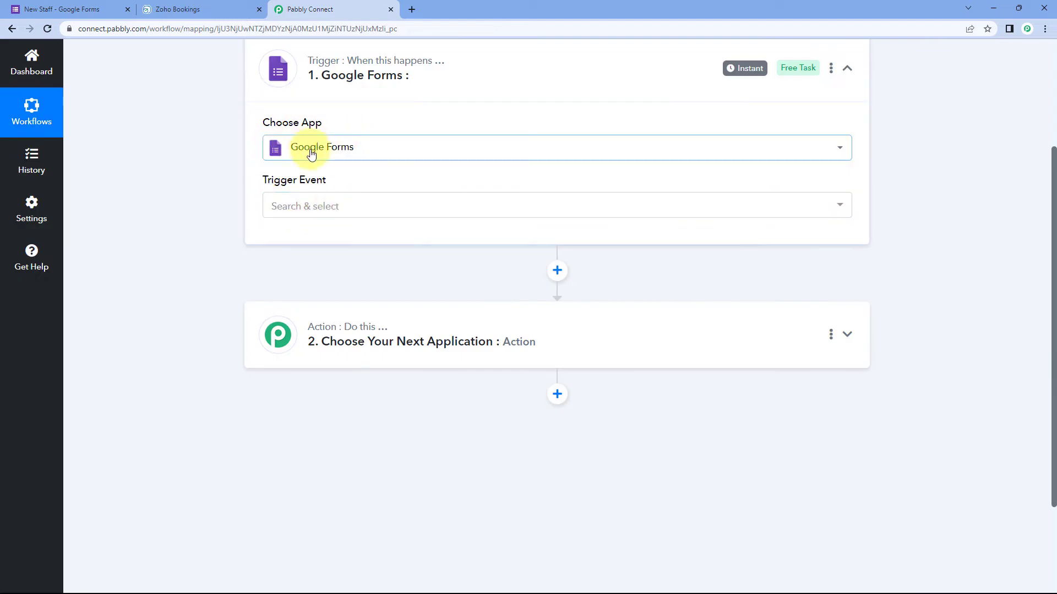
click(346, 208)
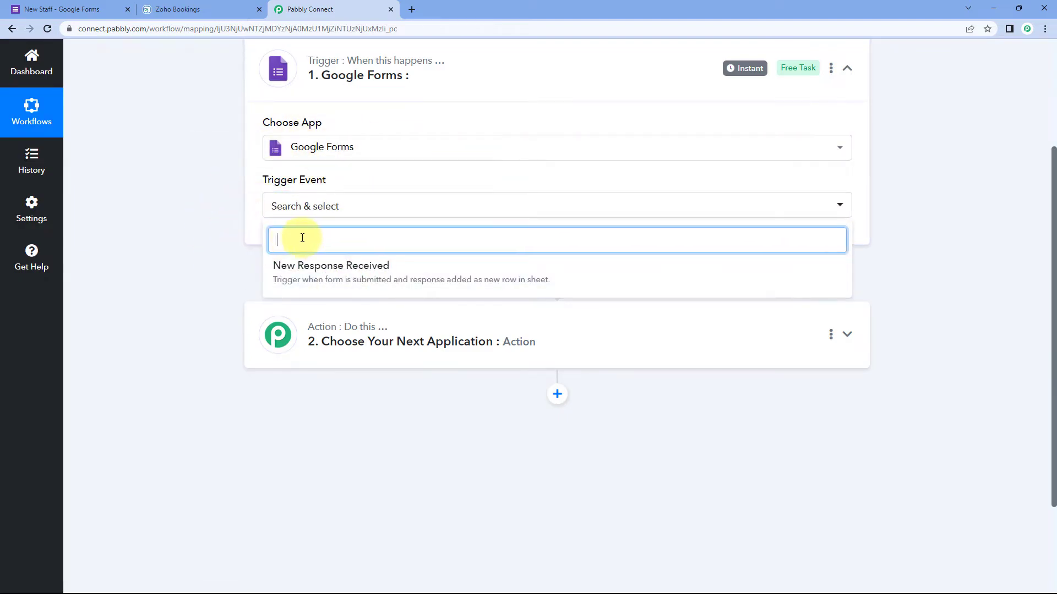
click(348, 275)
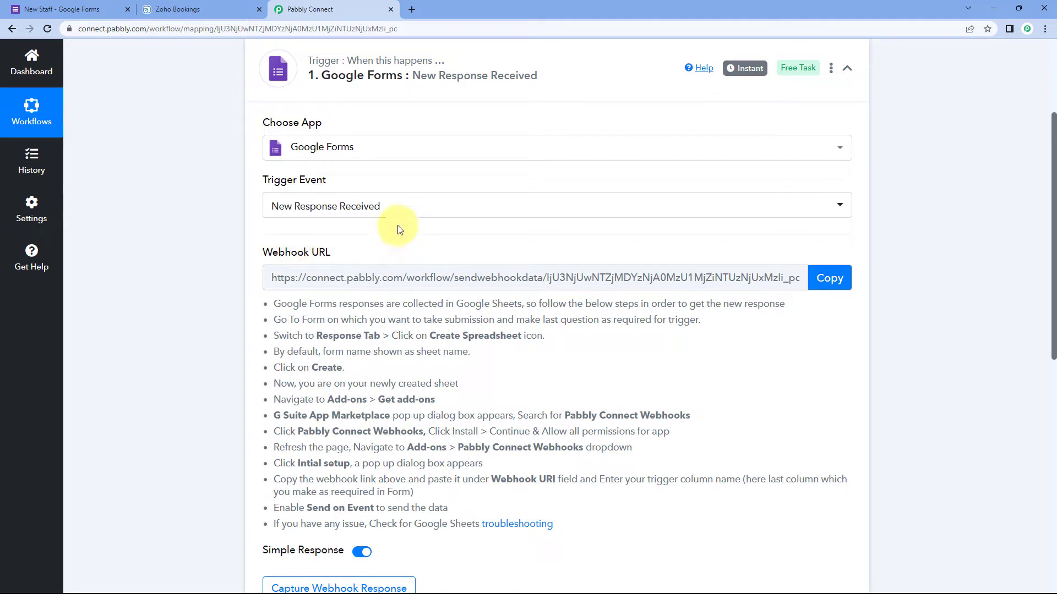
Step: Review the webhook setup instructions alongside the New Staff form
scroll(399, 229, down, 1)
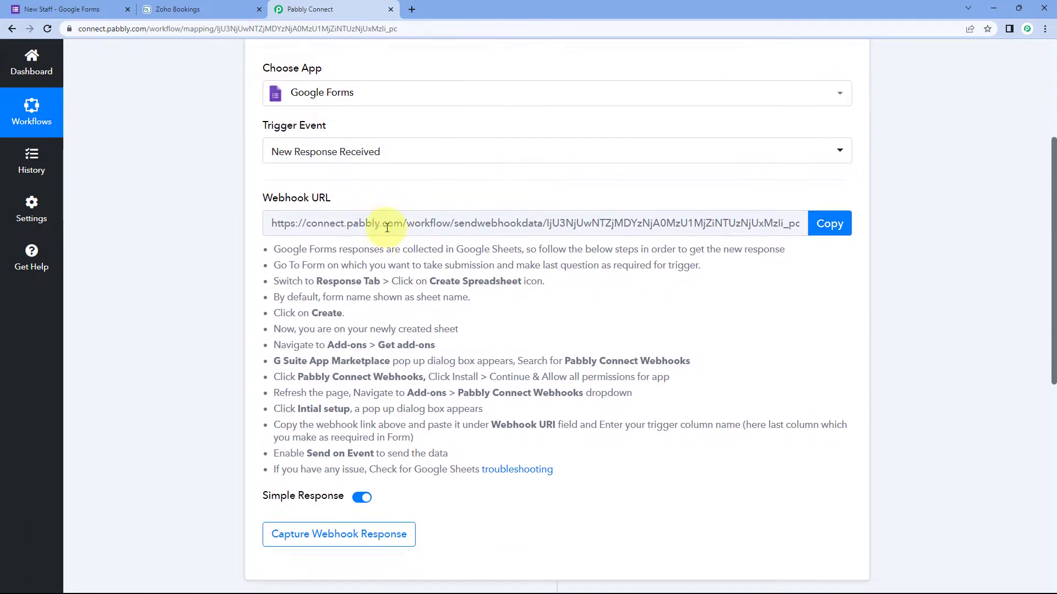
drag(268, 246, 579, 465)
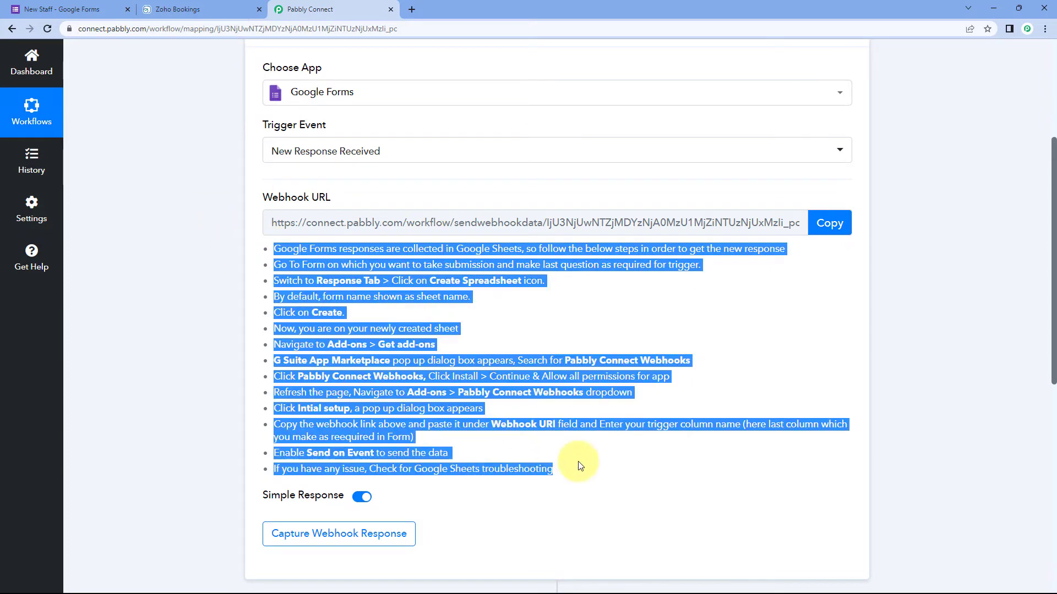
click(579, 465)
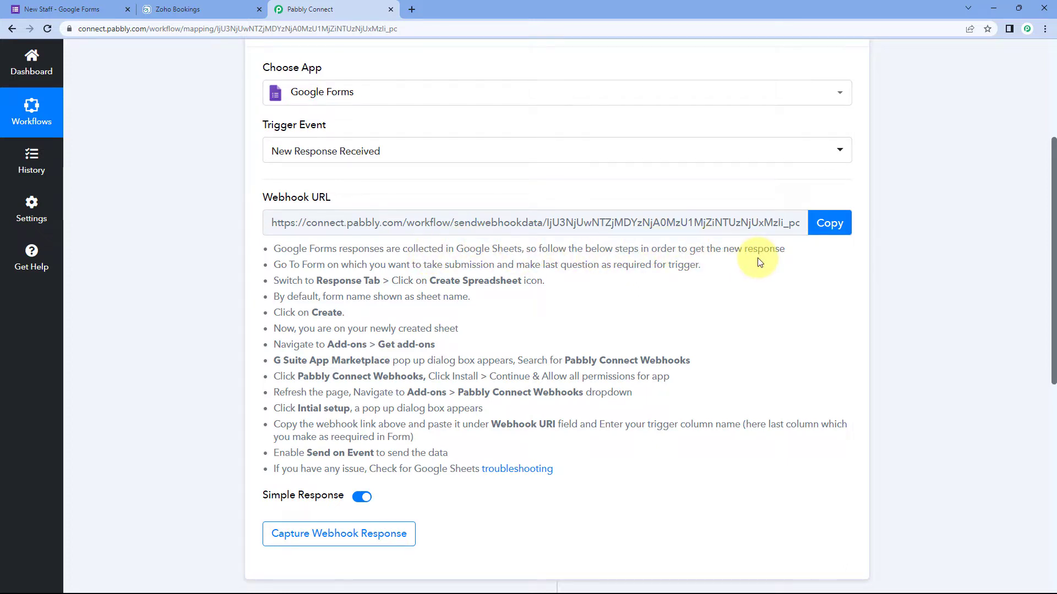
click(65, 9)
scroll(243, 181, up, 2)
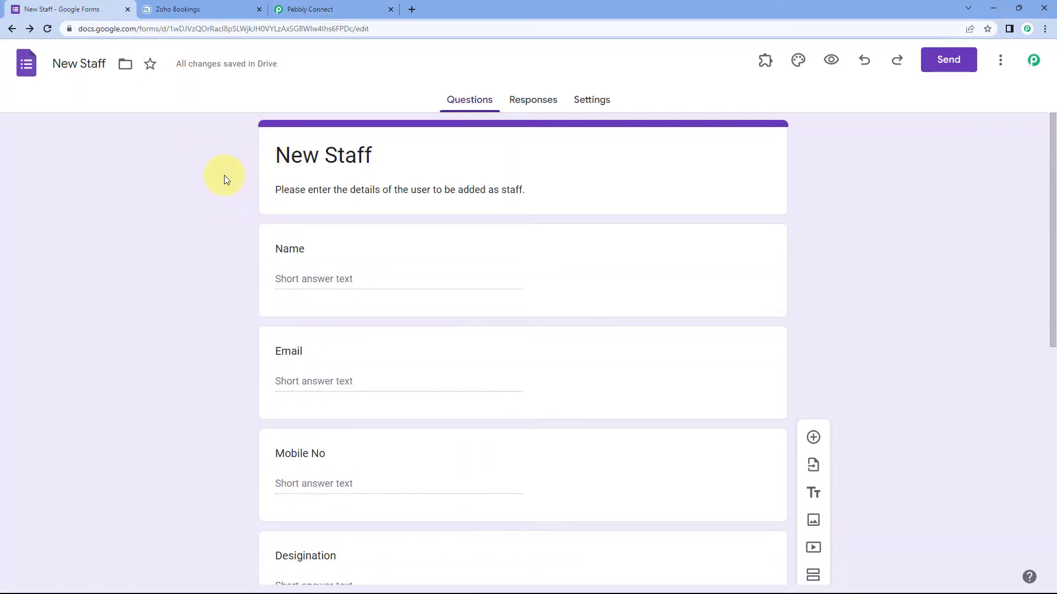
click(334, 10)
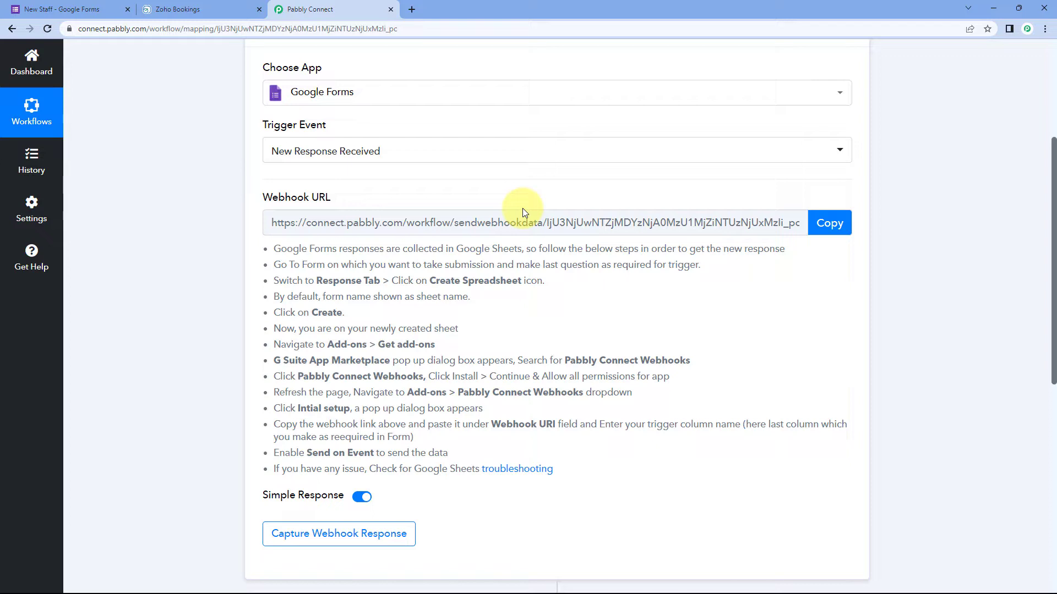
click(90, 9)
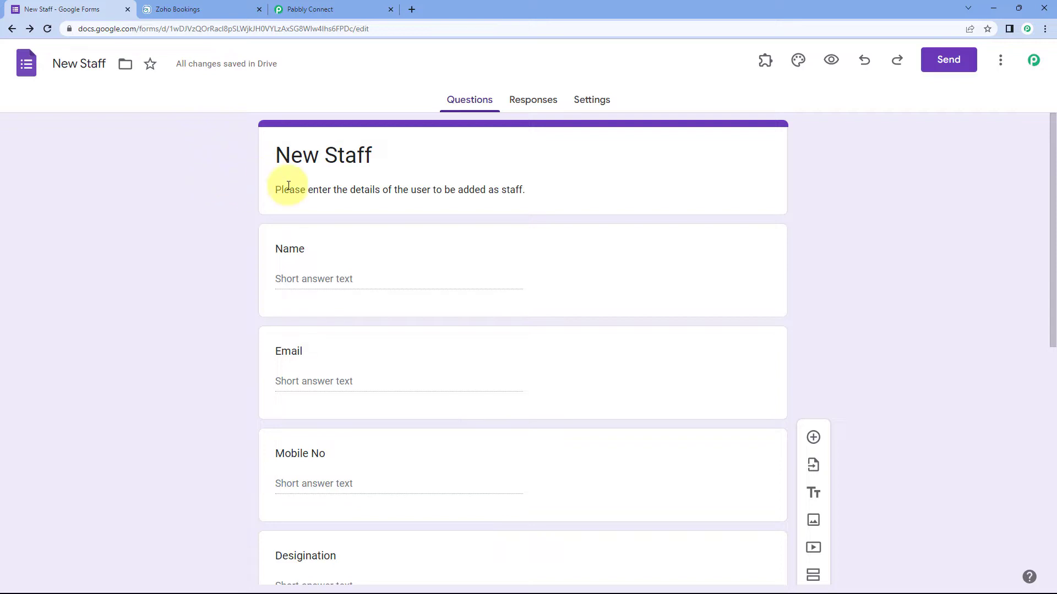
Step: Copy the workflow's webhook URL and return to the New Staff form editor
click(315, 7)
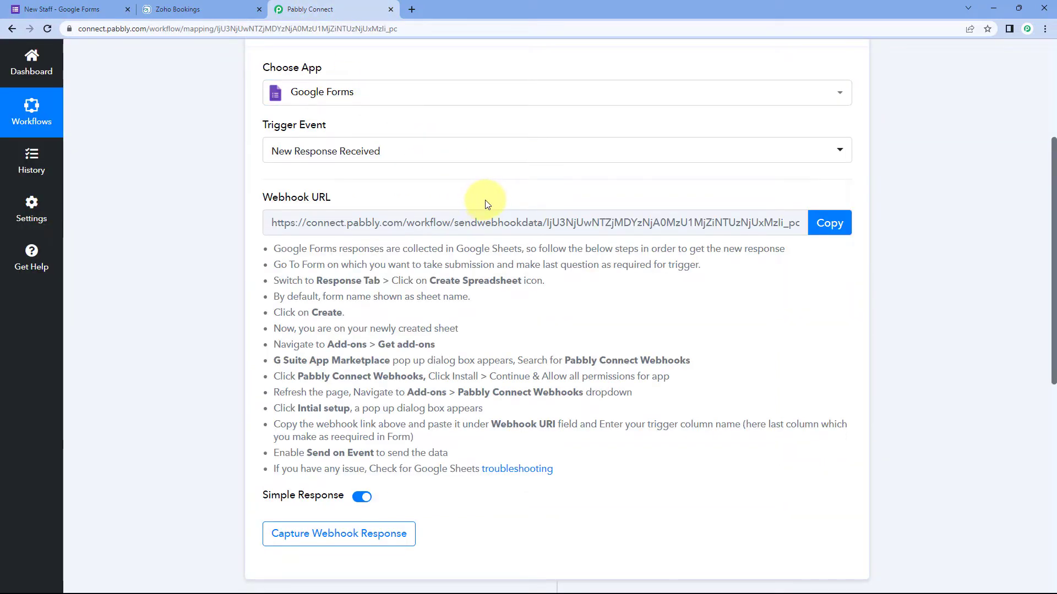
click(844, 222)
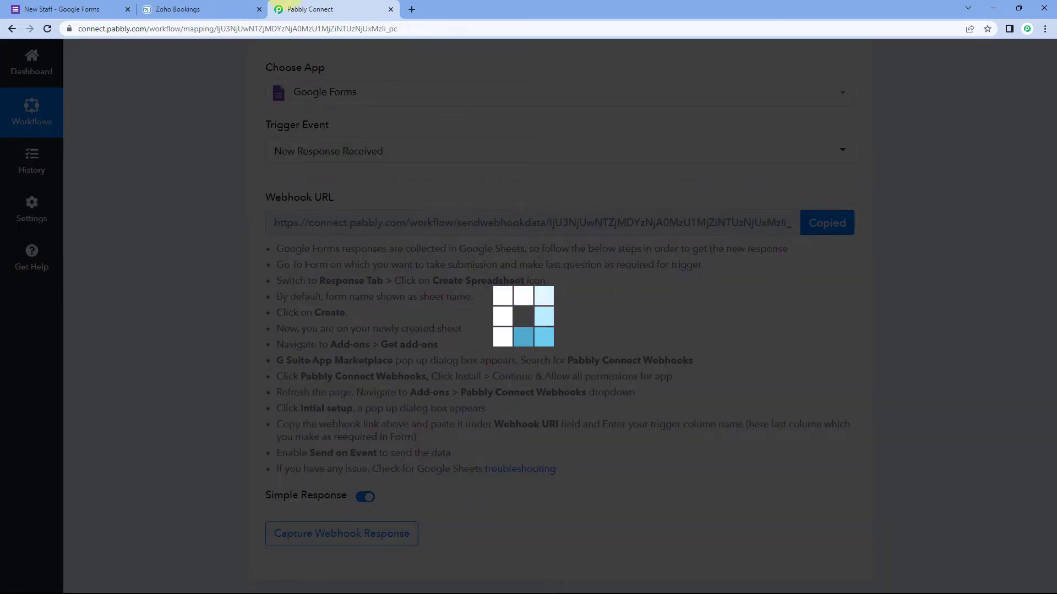
click(77, 10)
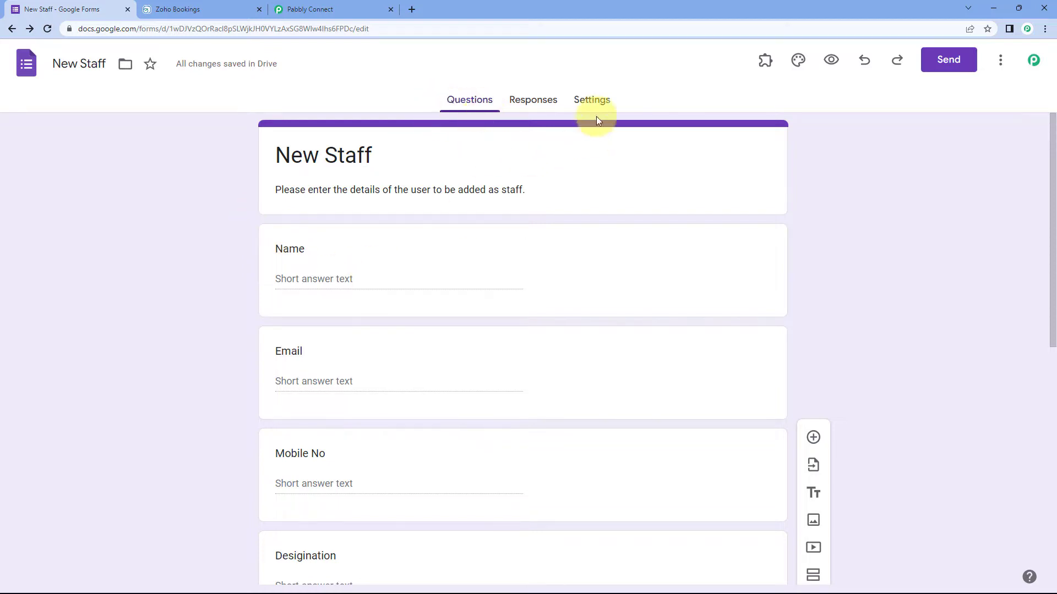
Step: Link the form's responses to a newly created New Staff (Responses) spreadsheet
click(532, 107)
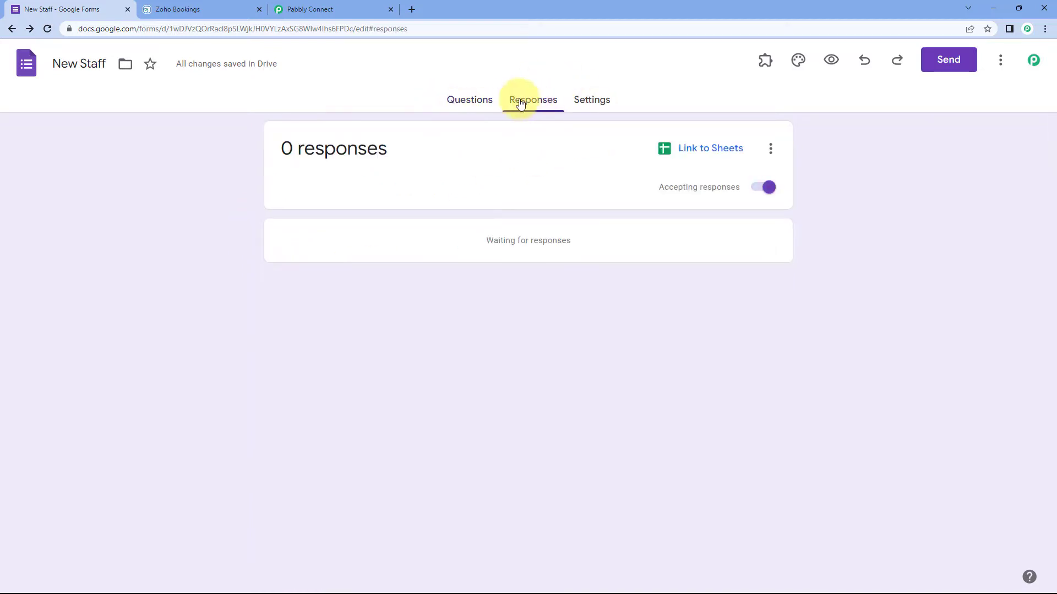
click(684, 149)
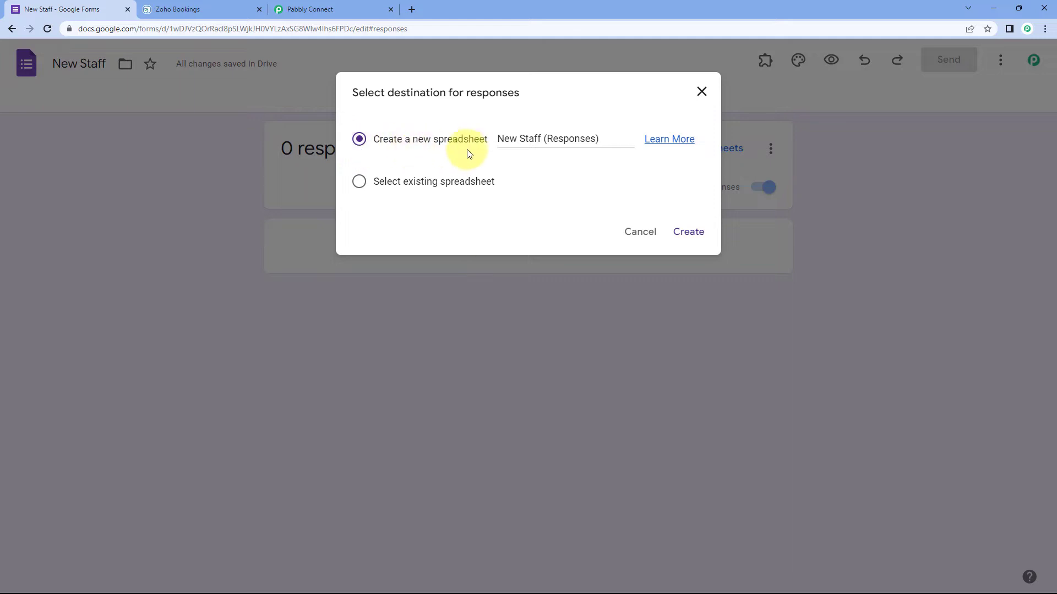
click(689, 232)
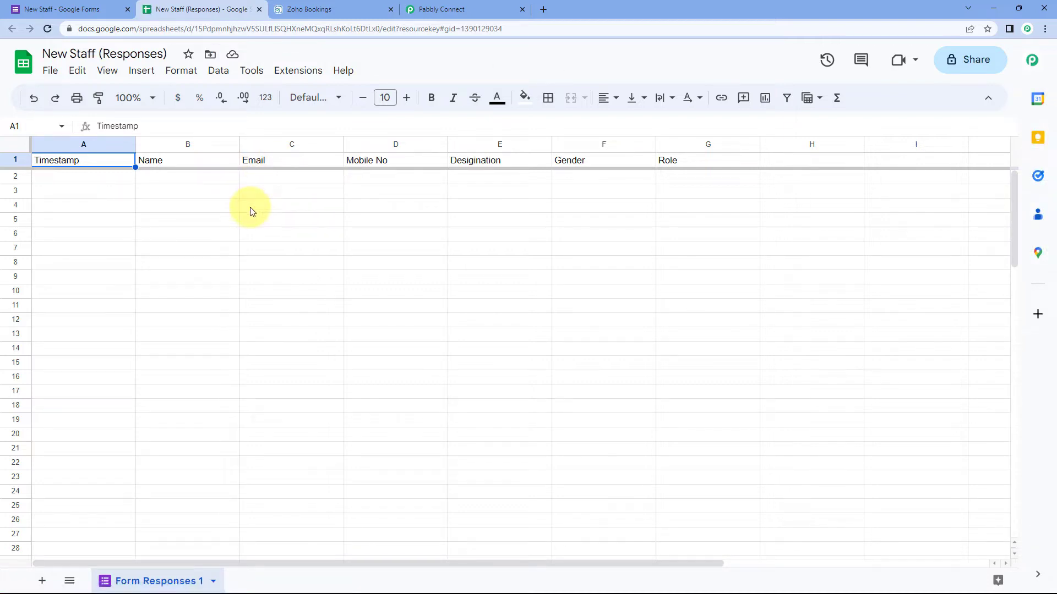
Step: From the New Staff (Responses) sheet, open Extensions > Add-ons > Get add-ons
click(63, 10)
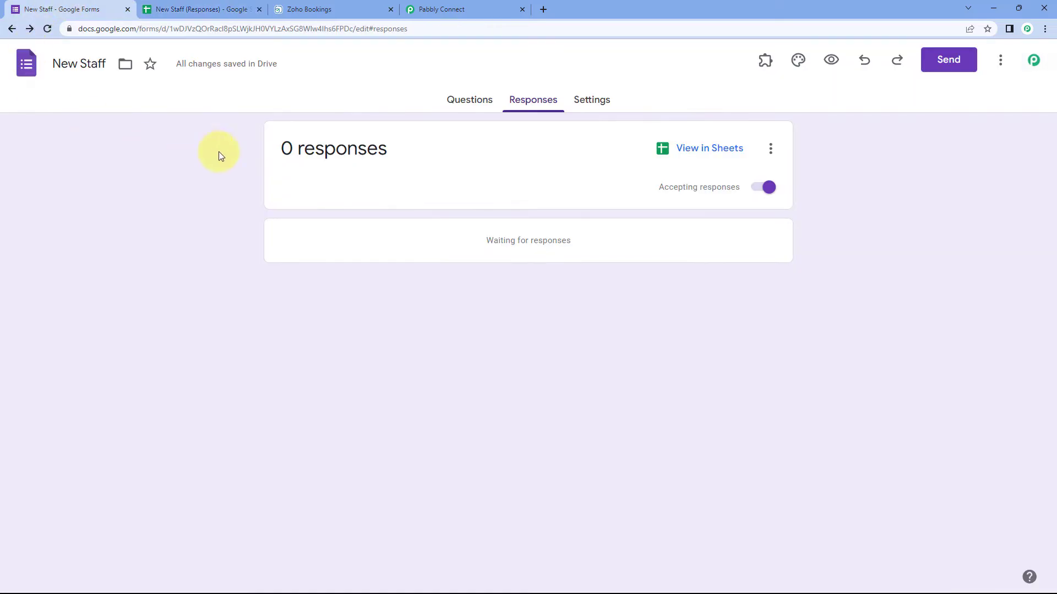
click(200, 9)
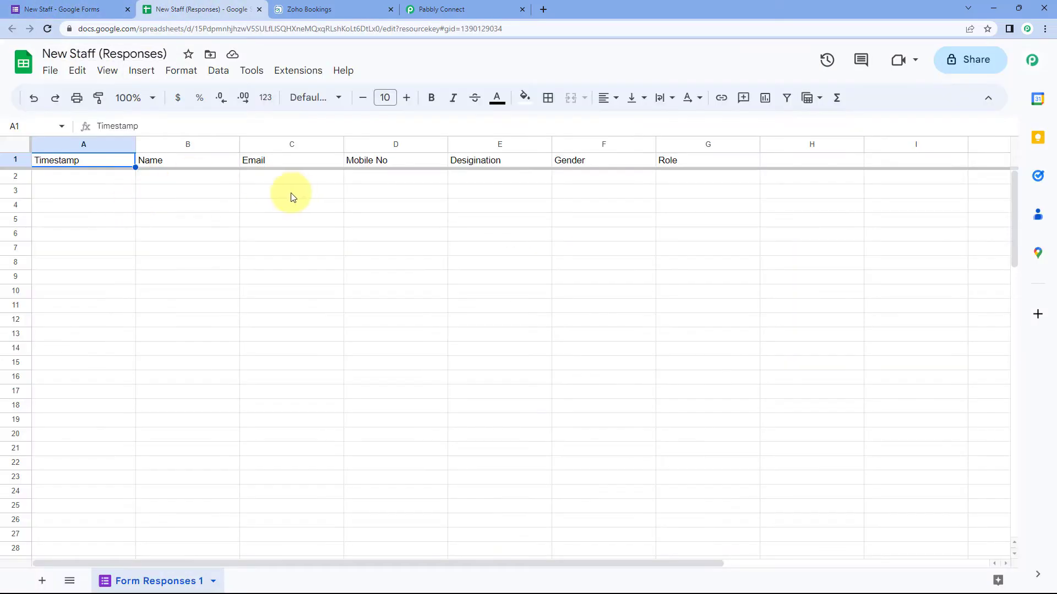
click(465, 10)
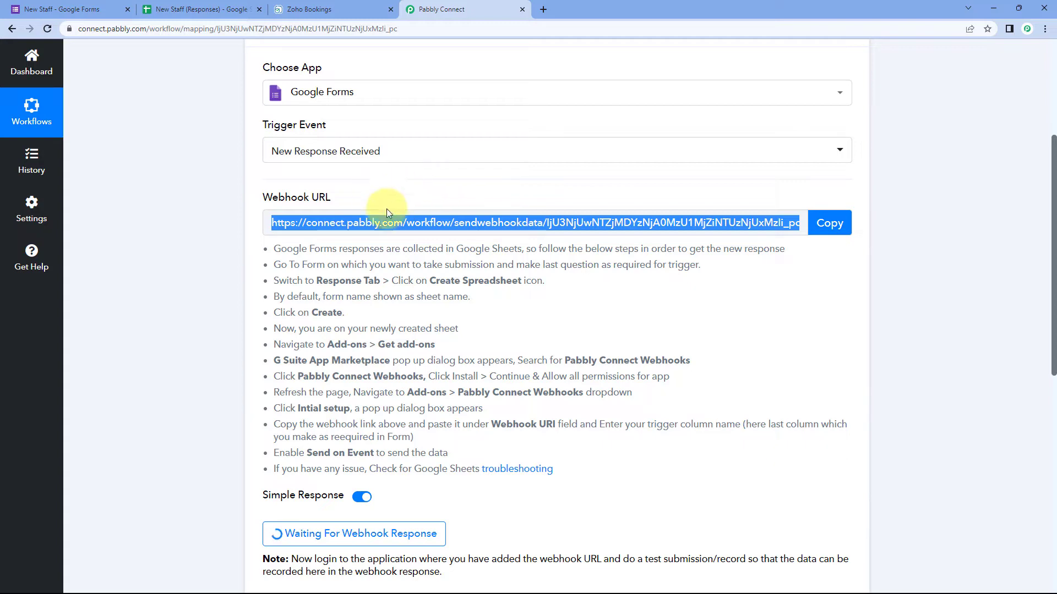
click(212, 9)
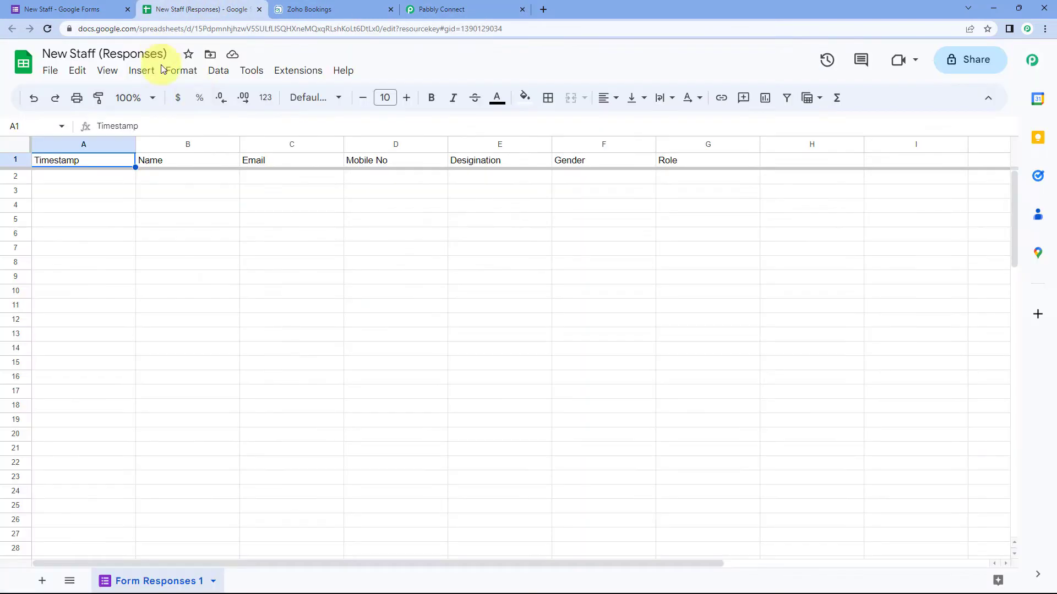
click(295, 77)
mouse_move(324, 95)
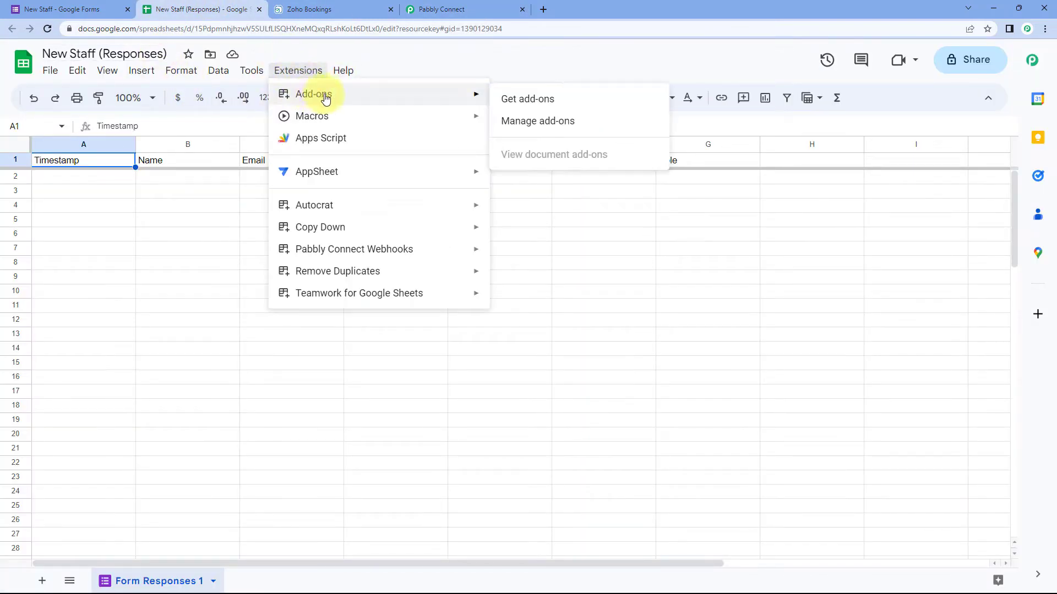
click(559, 103)
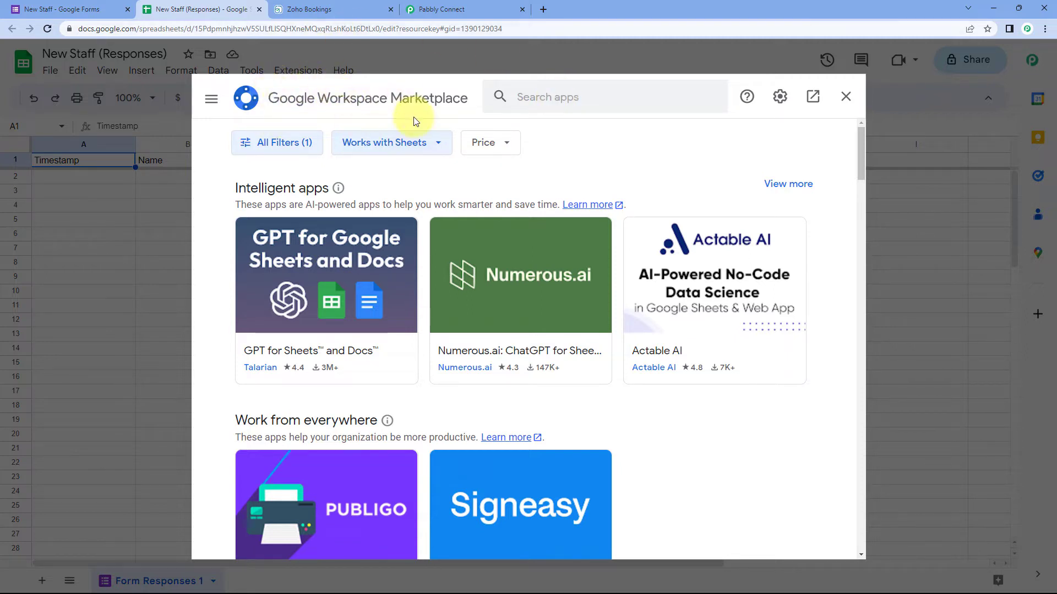
Step: Look up the Pabbly Connect Webhooks add-on in the Marketplace
click(543, 98)
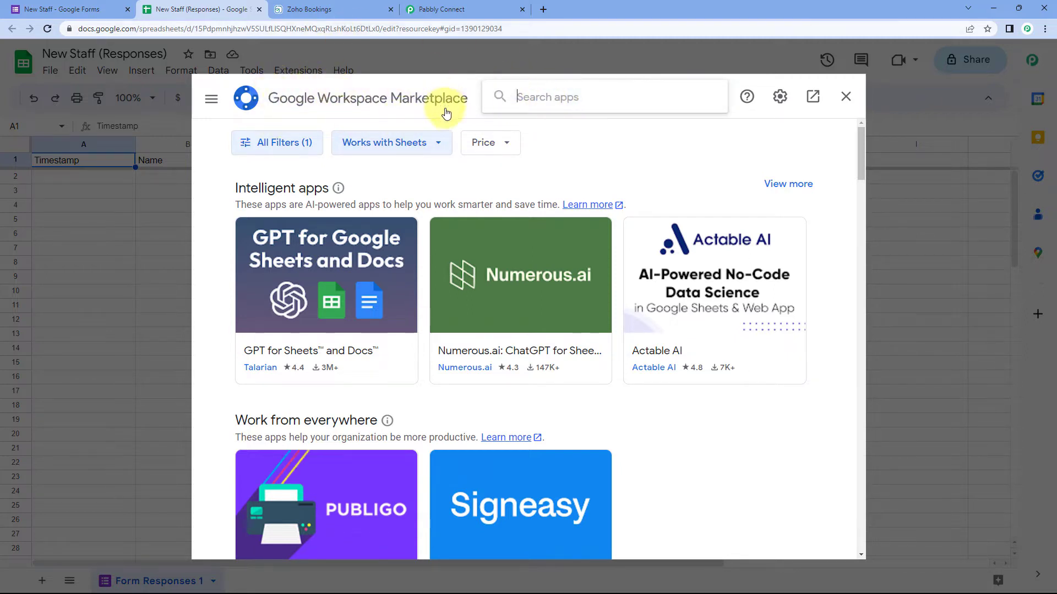
text(Pabbly)
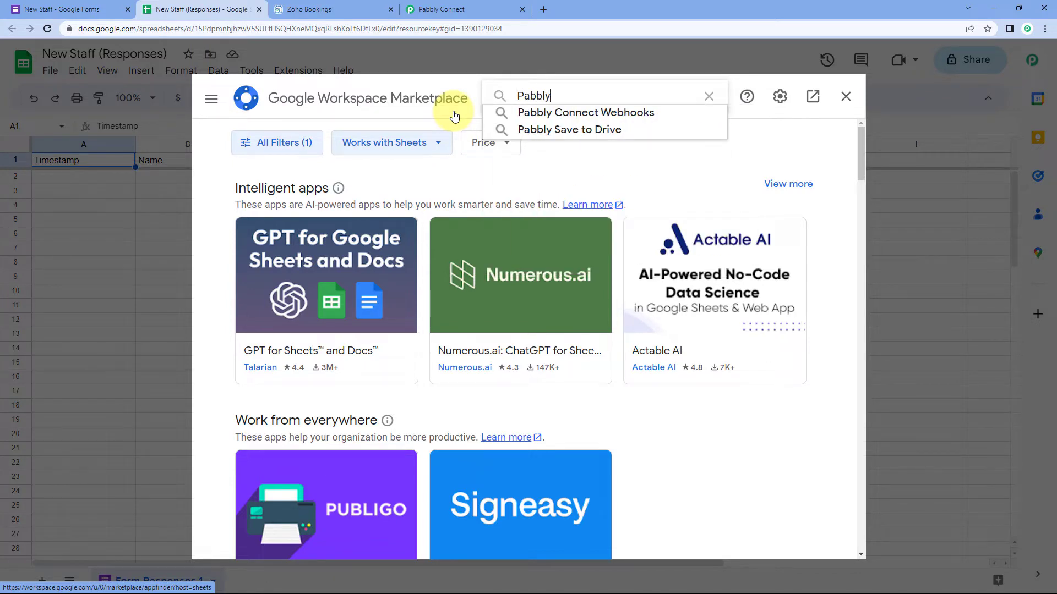
click(570, 111)
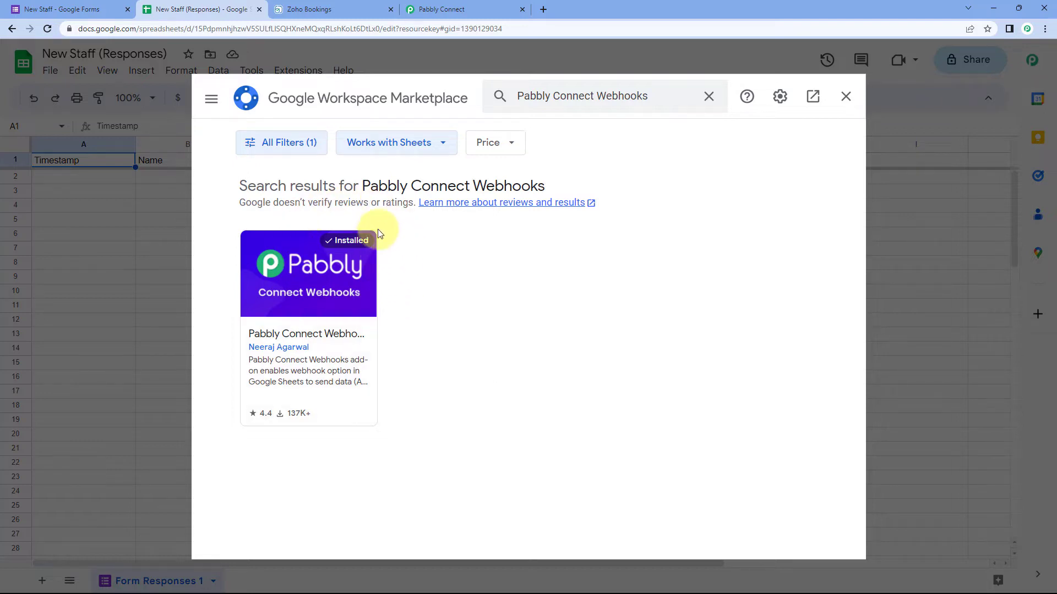
Step: Reload the spreadsheet and open the Pabbly Connect Webhooks extension menu
click(844, 96)
click(48, 31)
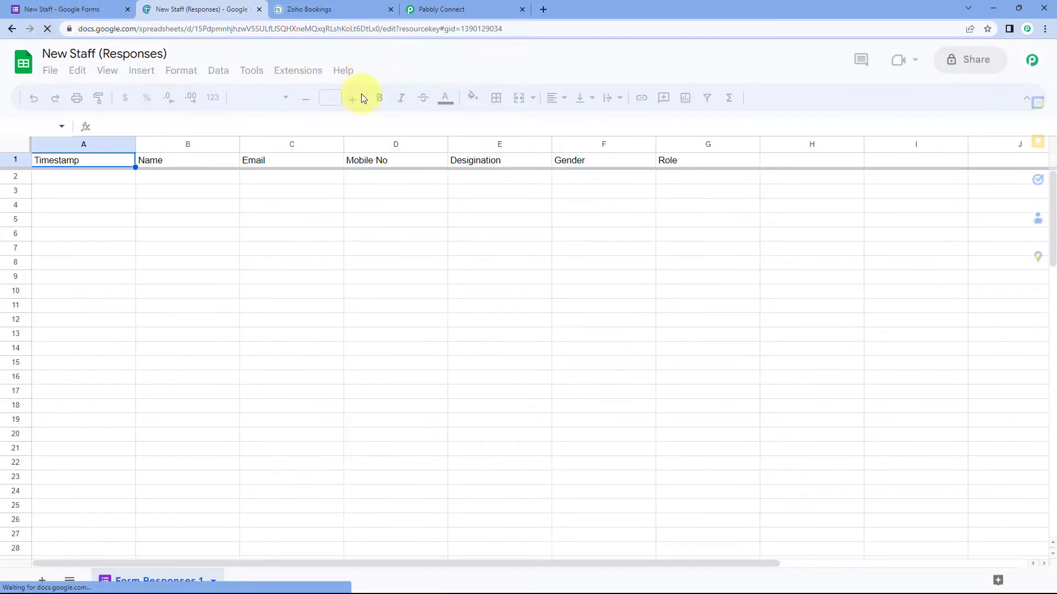
click(308, 74)
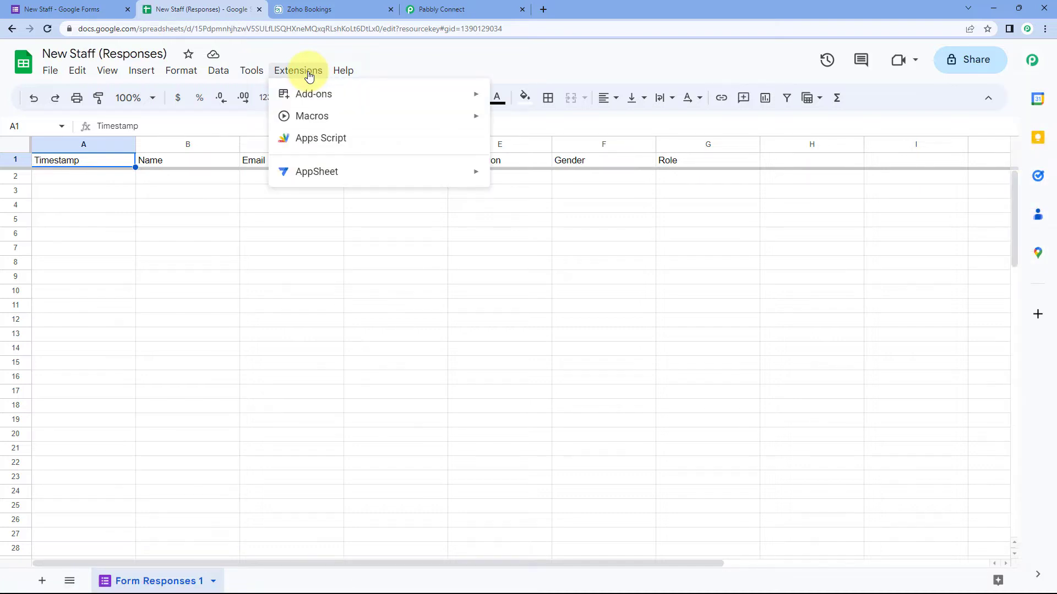
mouse_move(388, 253)
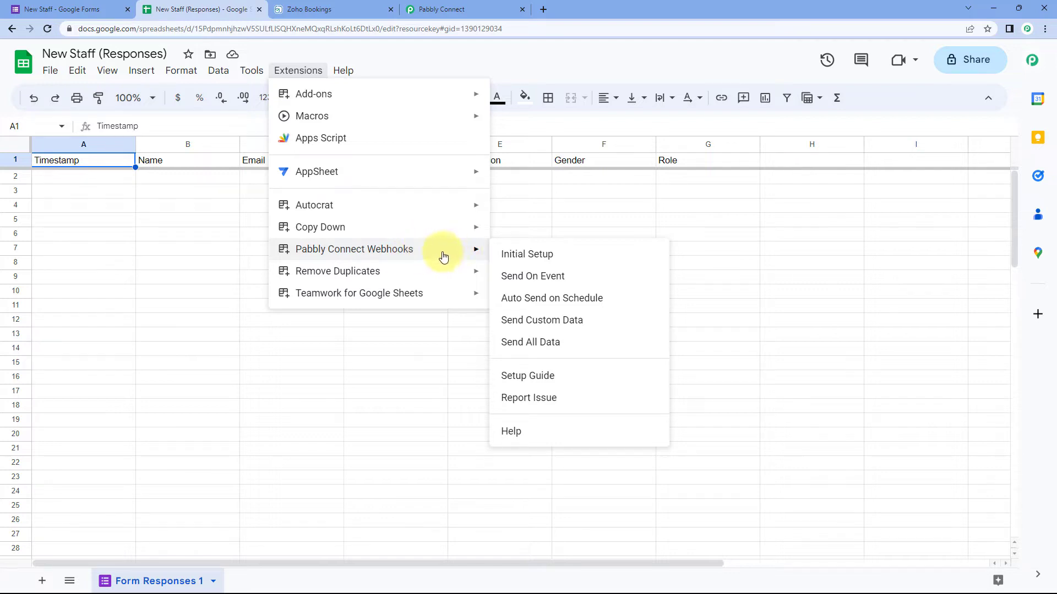
Step: Start the Pabbly Connect Webhooks Initial Setup with the webhook URL freshly copied from Pabbly
click(565, 258)
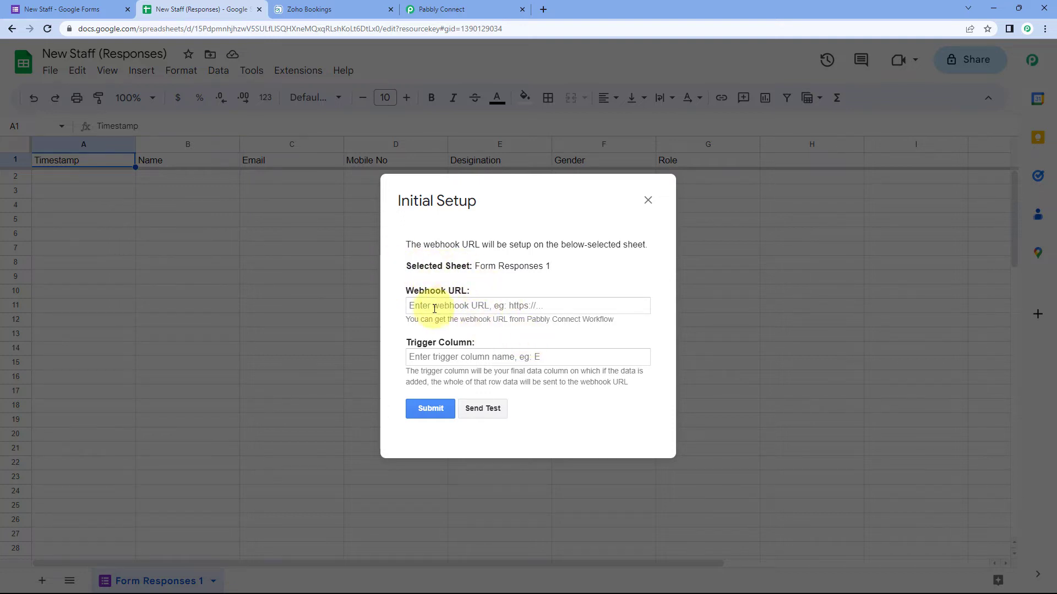
click(478, 6)
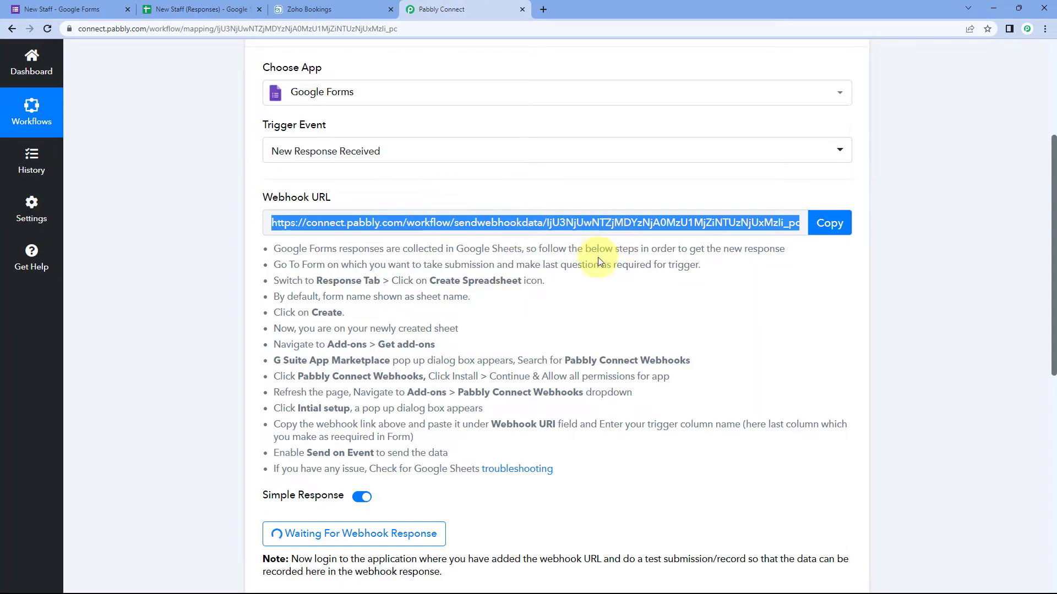
click(830, 223)
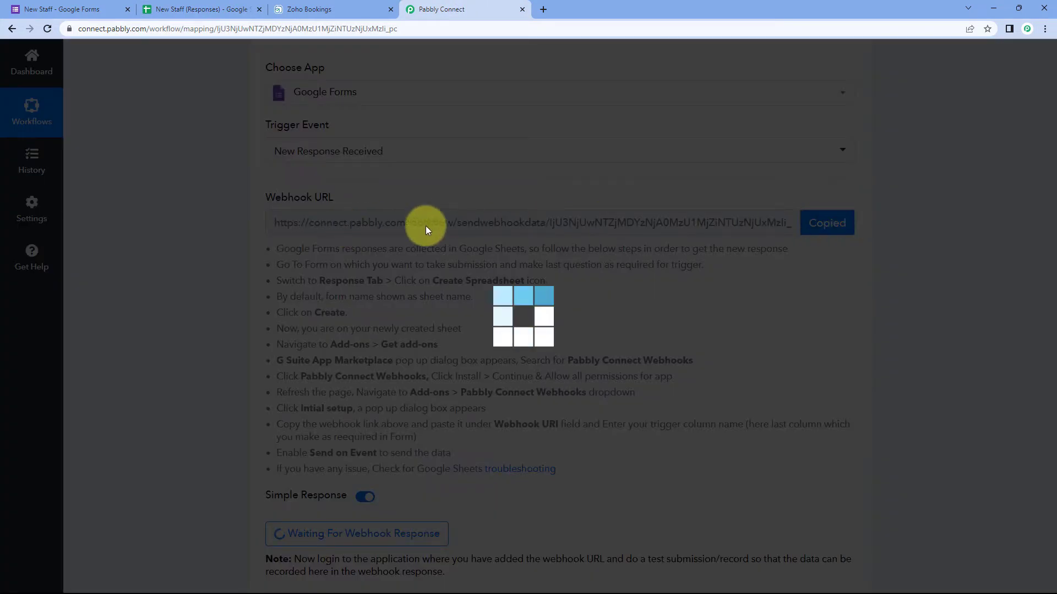
click(198, 9)
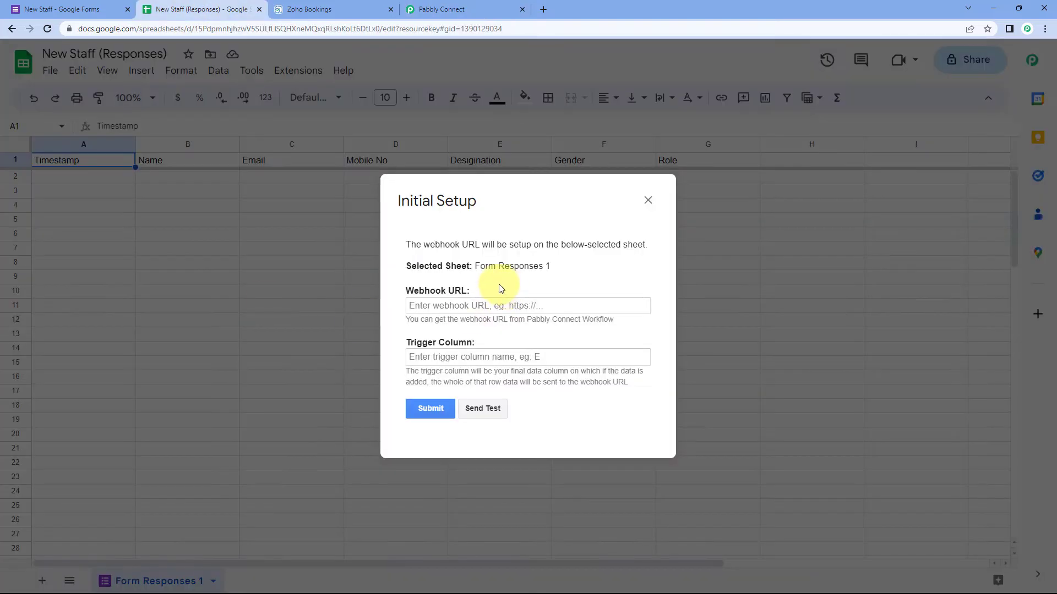
Step: Paste the workflow's webhook URL into the Initial Setup dialog
click(432, 304)
right_click(452, 305)
click(471, 388)
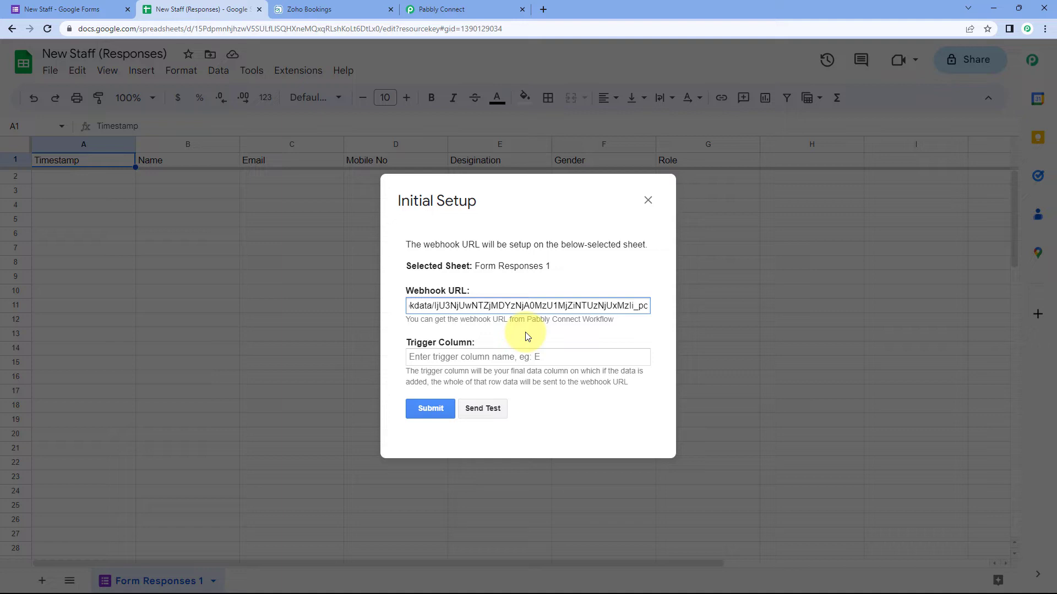
drag(525, 209, 437, 287)
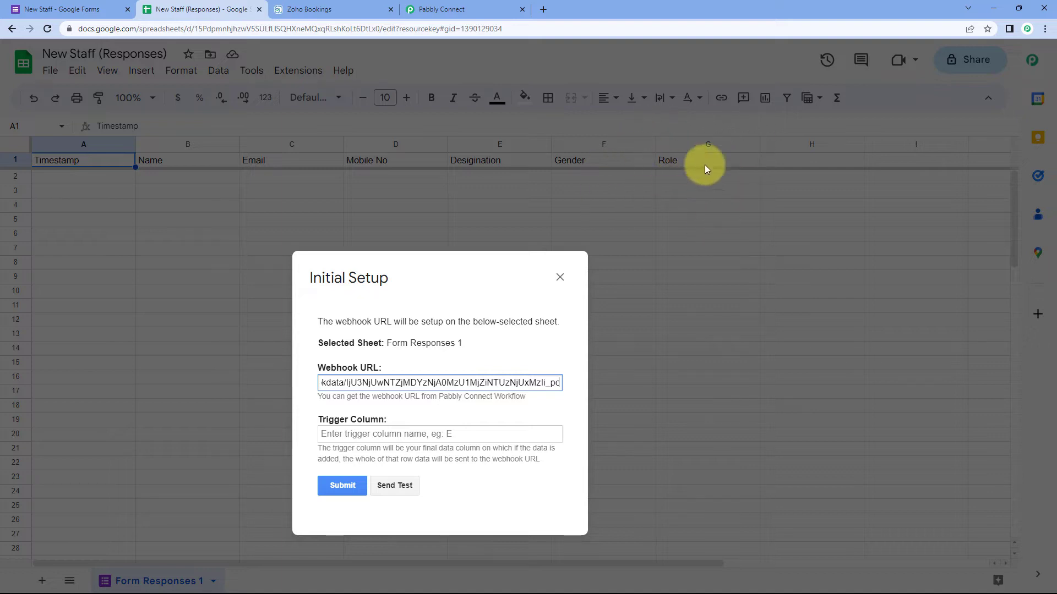
drag(434, 275, 524, 207)
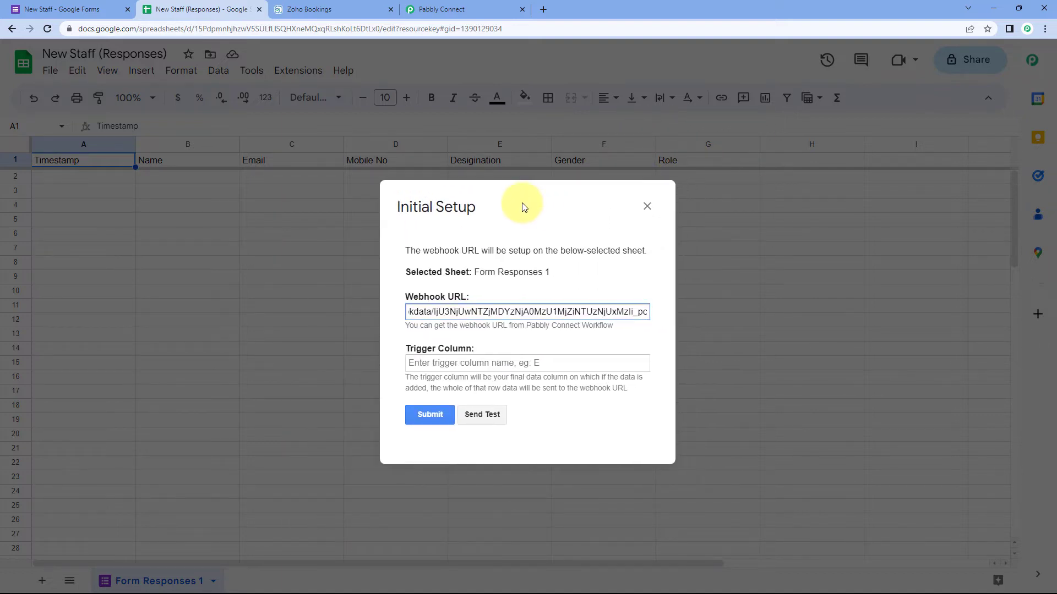
Step: Enter G as the trigger column, submit the setup and close the dialog
click(427, 363)
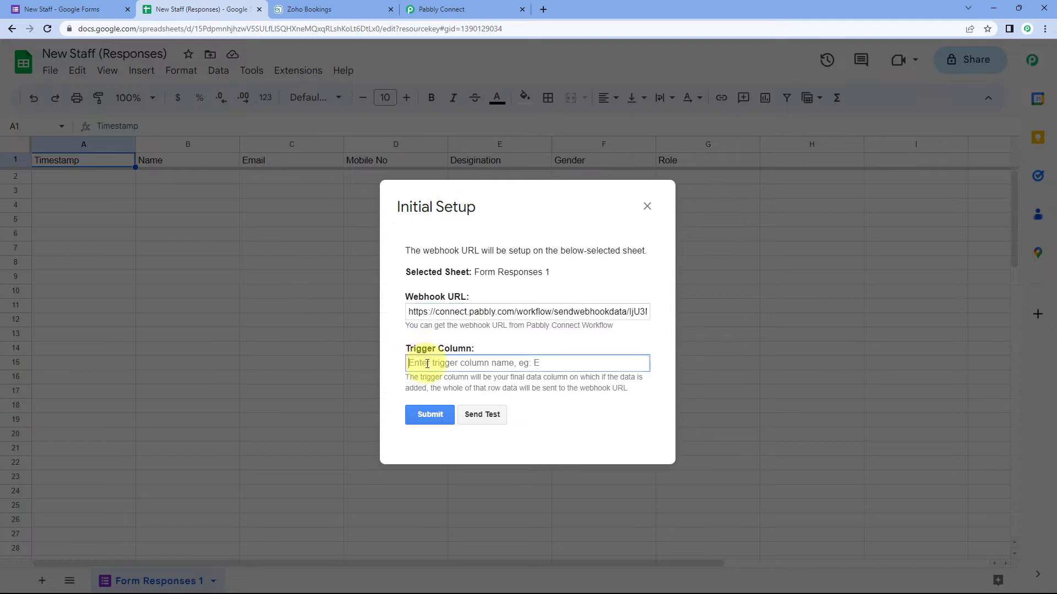
text(G)
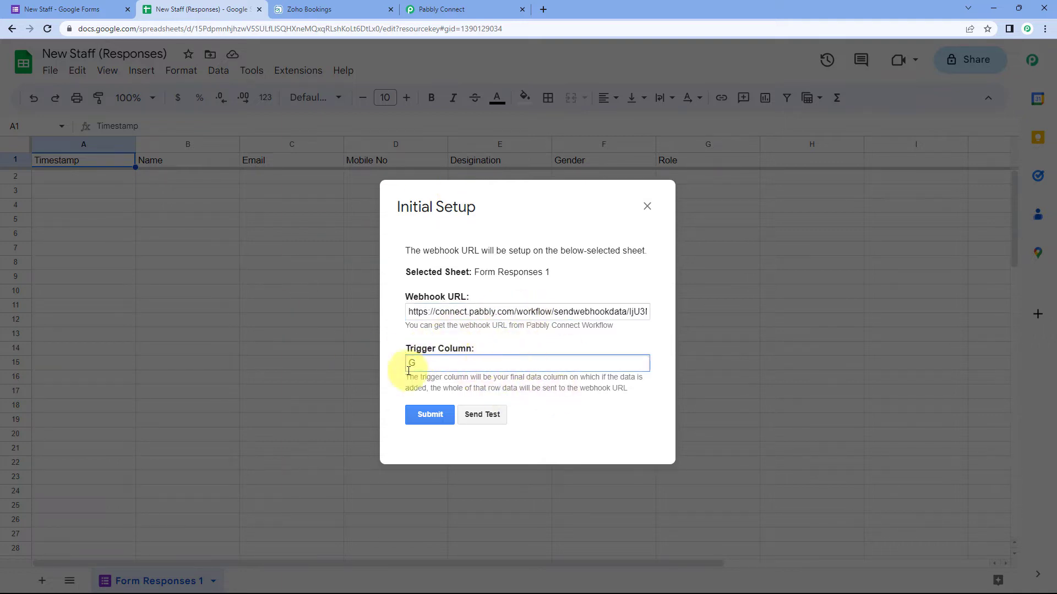
click(431, 417)
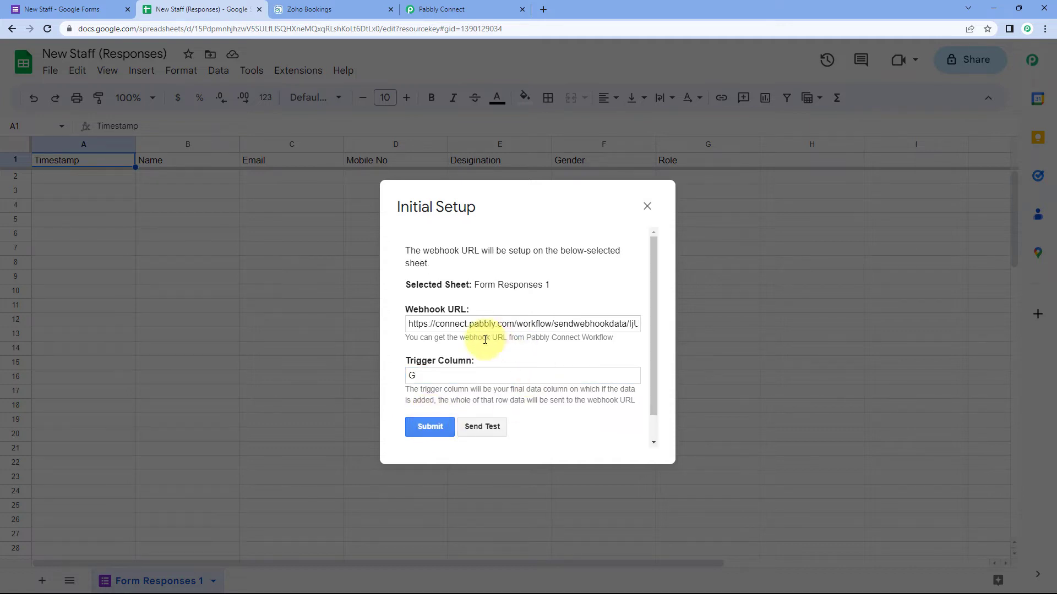
scroll(483, 332, down, 1)
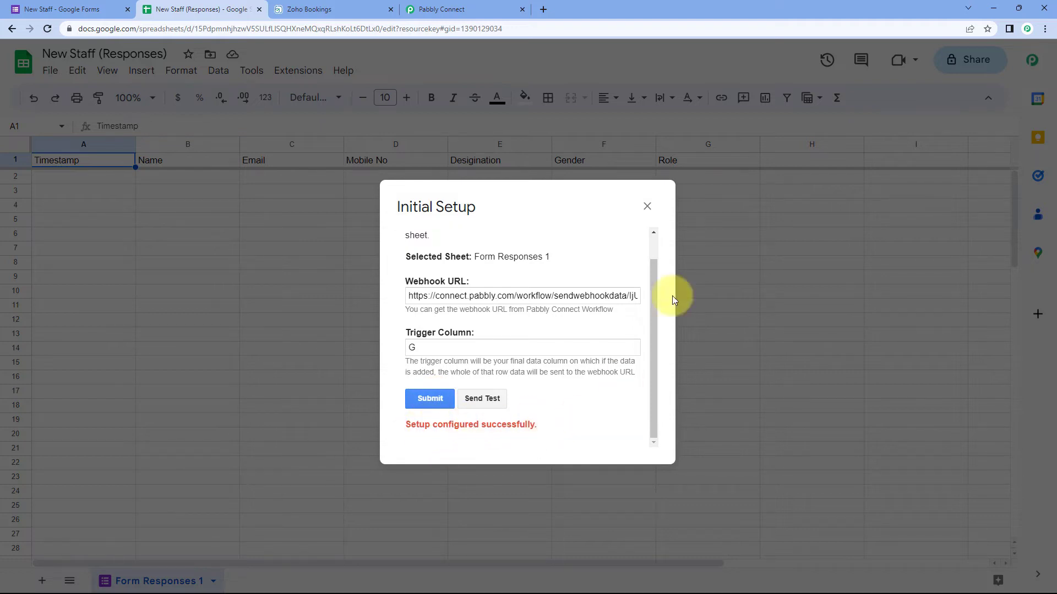
click(648, 207)
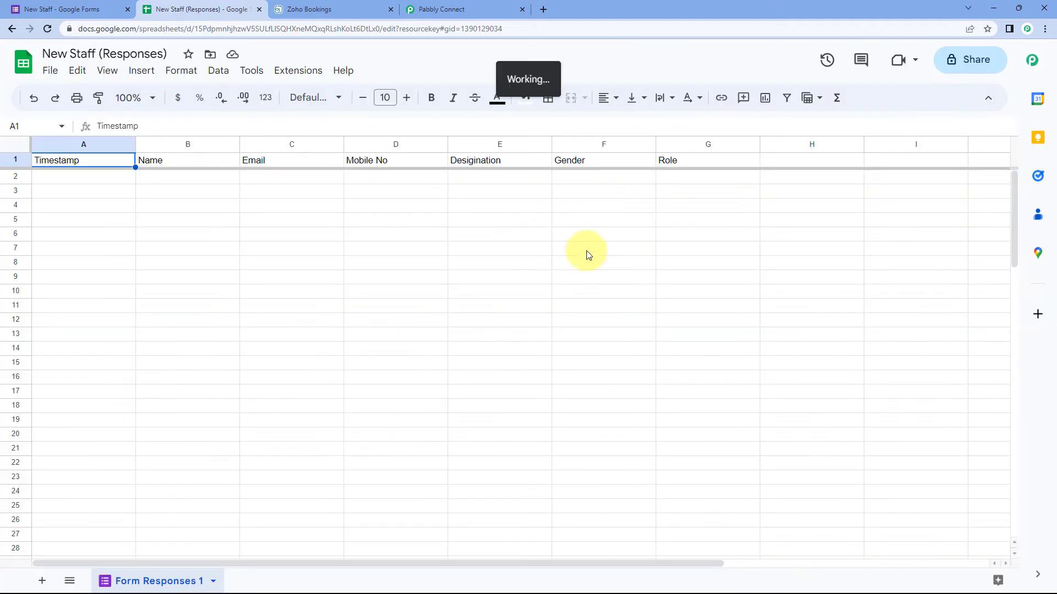
Step: Enable Pabbly Connect Webhooks Send On Event, then go to the form's Responses page
click(303, 70)
mouse_move(401, 249)
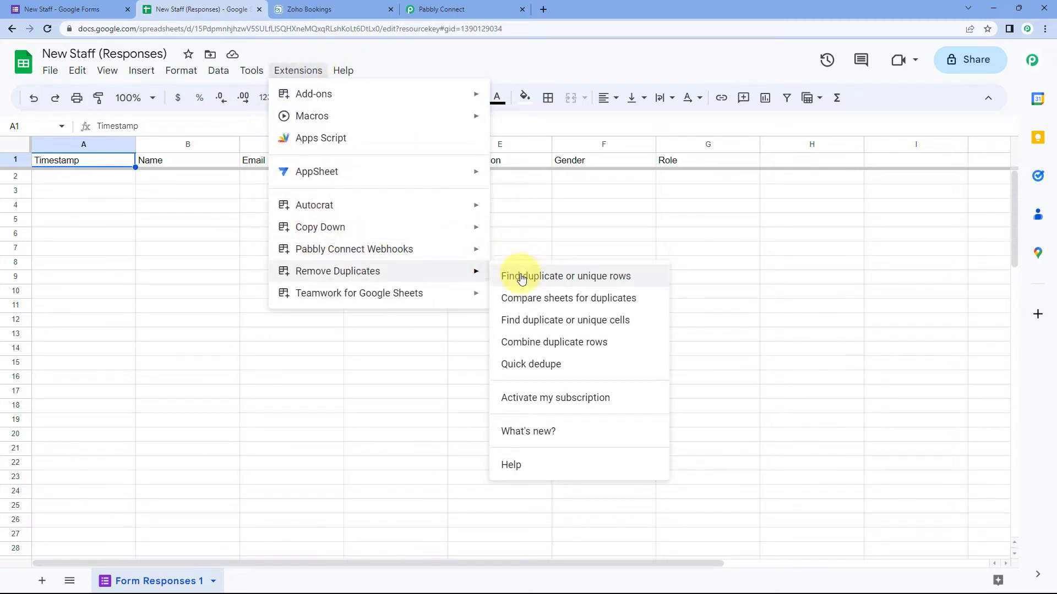
mouse_move(473, 254)
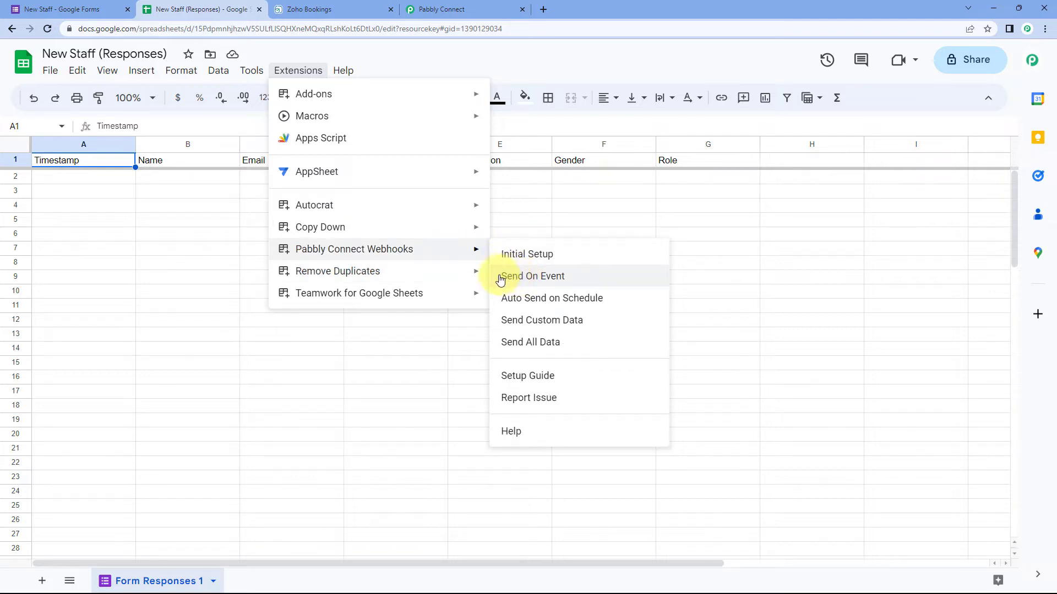
click(505, 282)
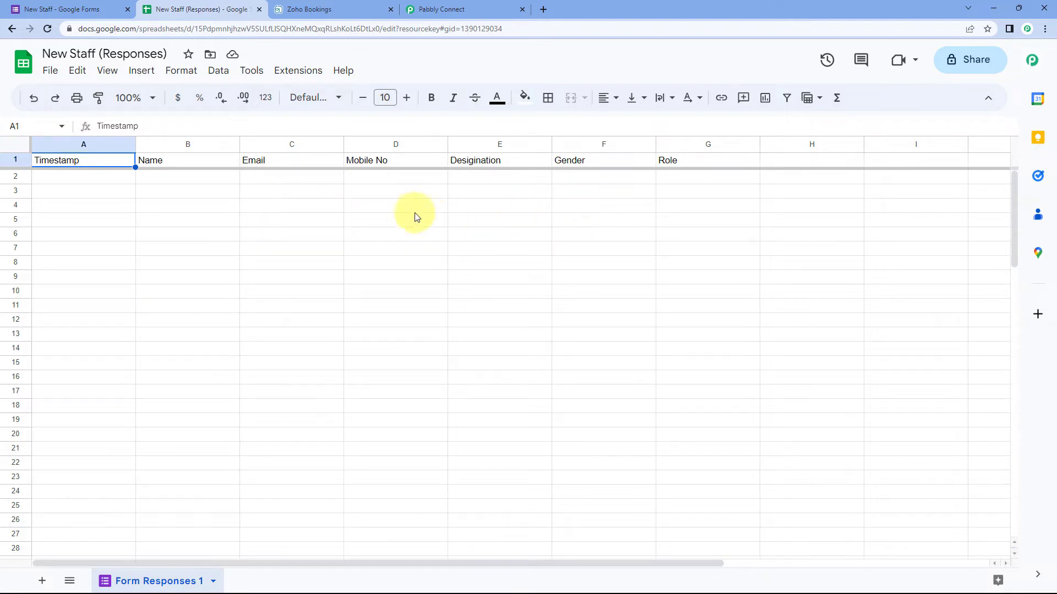
click(88, 9)
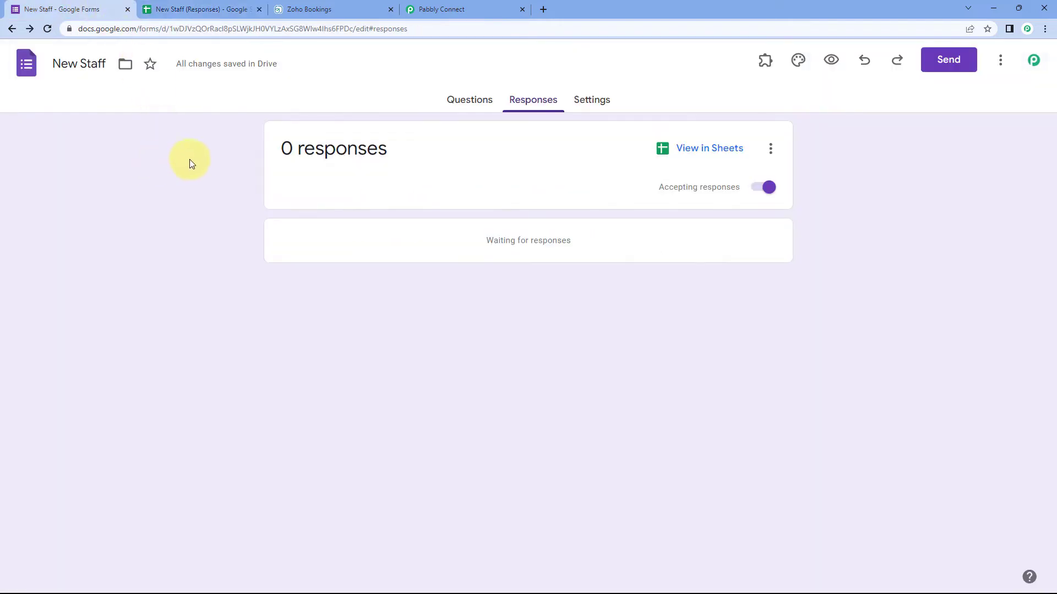
Step: Check the responses sheet, the workflow and the New Staff form's questions
click(206, 9)
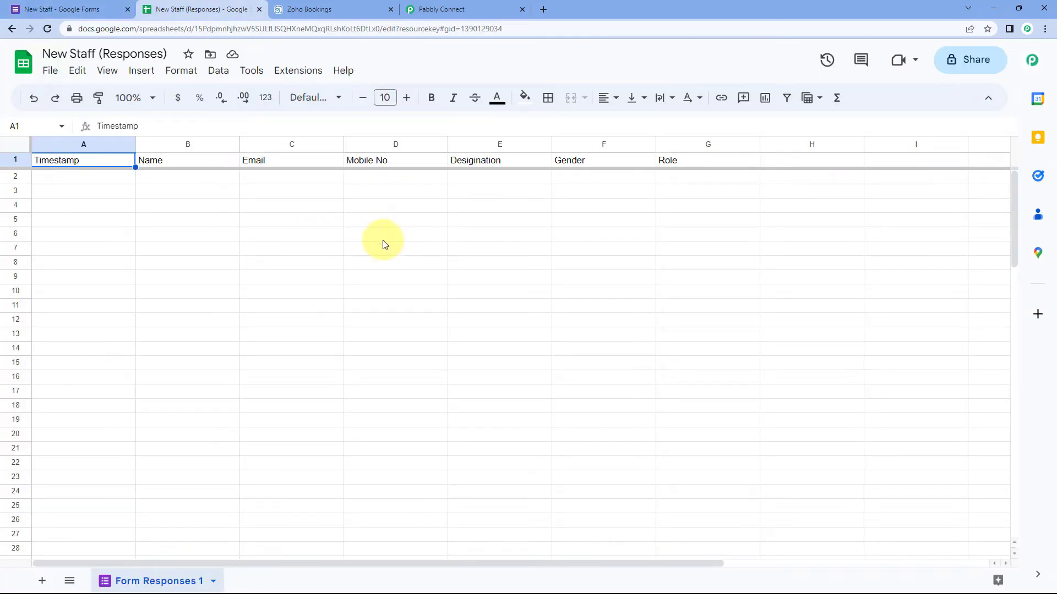
click(483, 8)
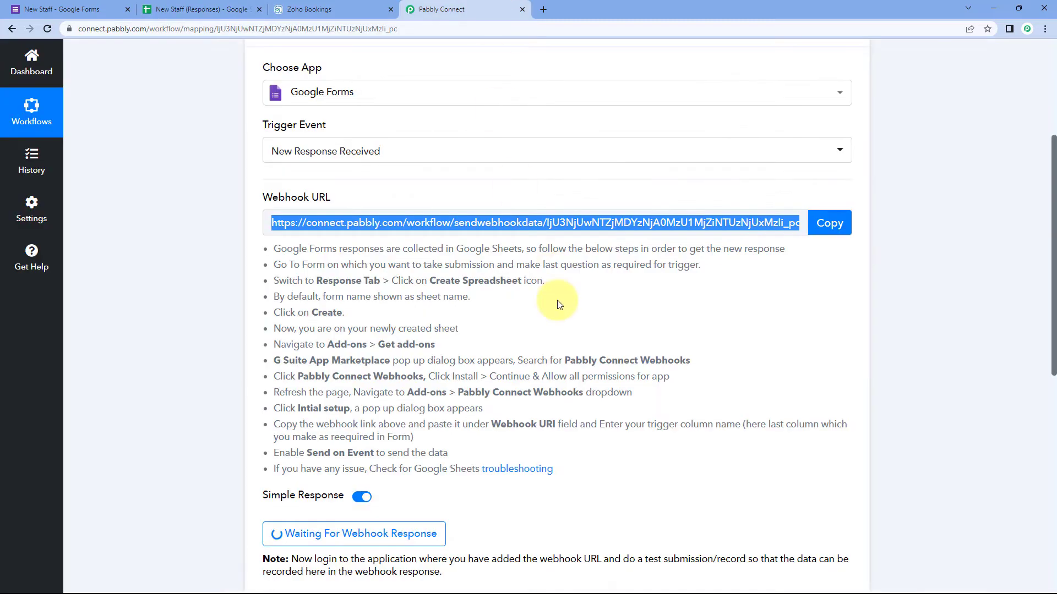
scroll(588, 306, down, 1)
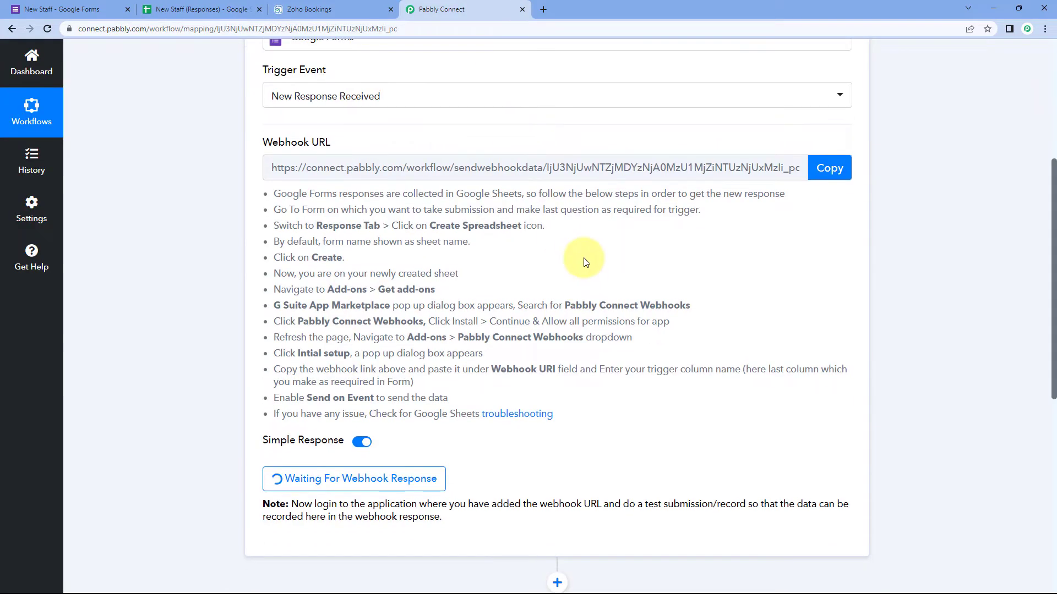
click(69, 8)
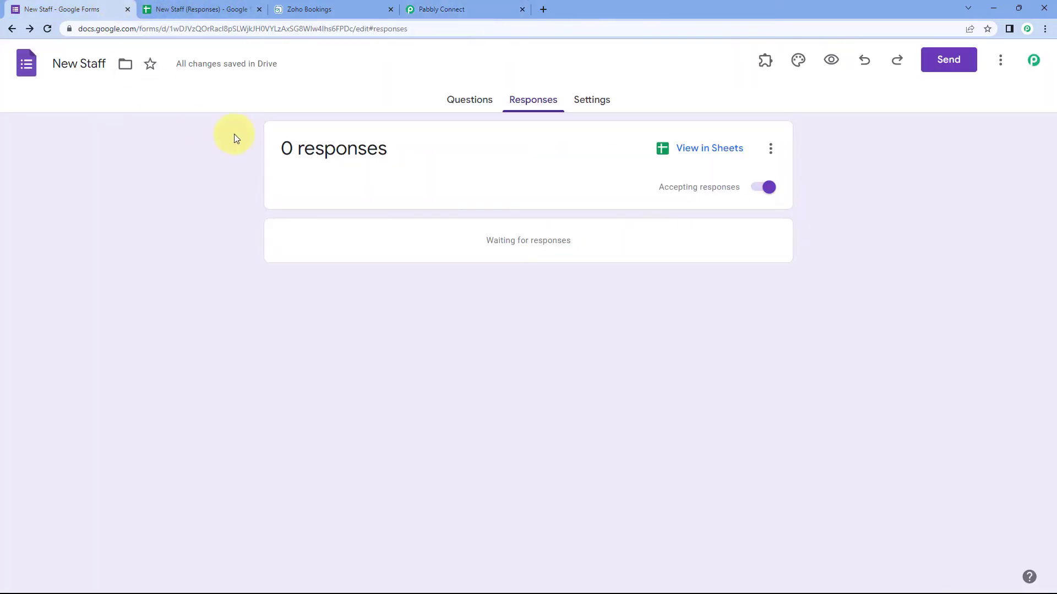
click(462, 8)
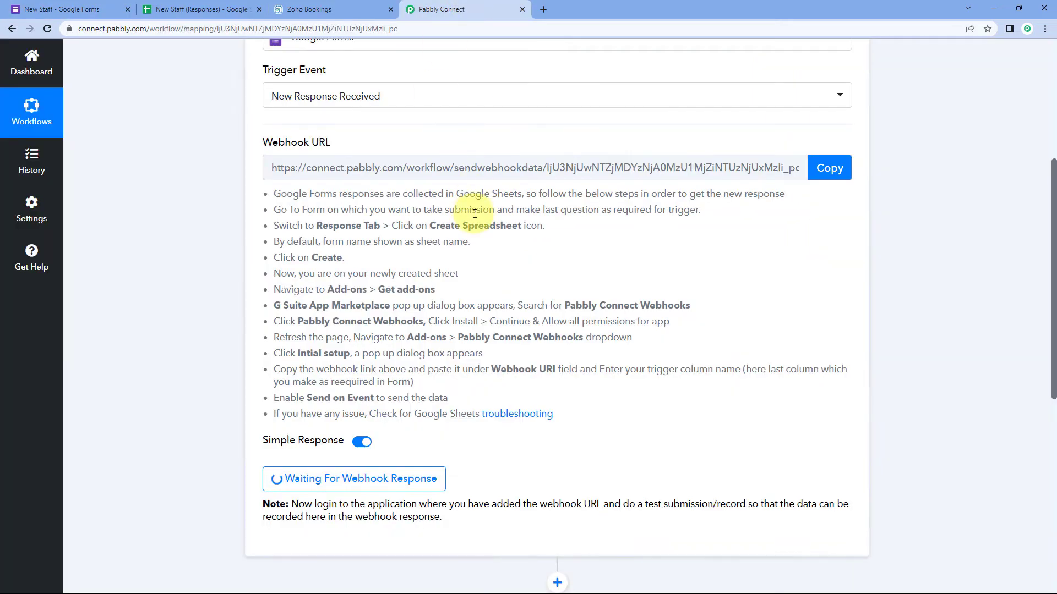
click(193, 6)
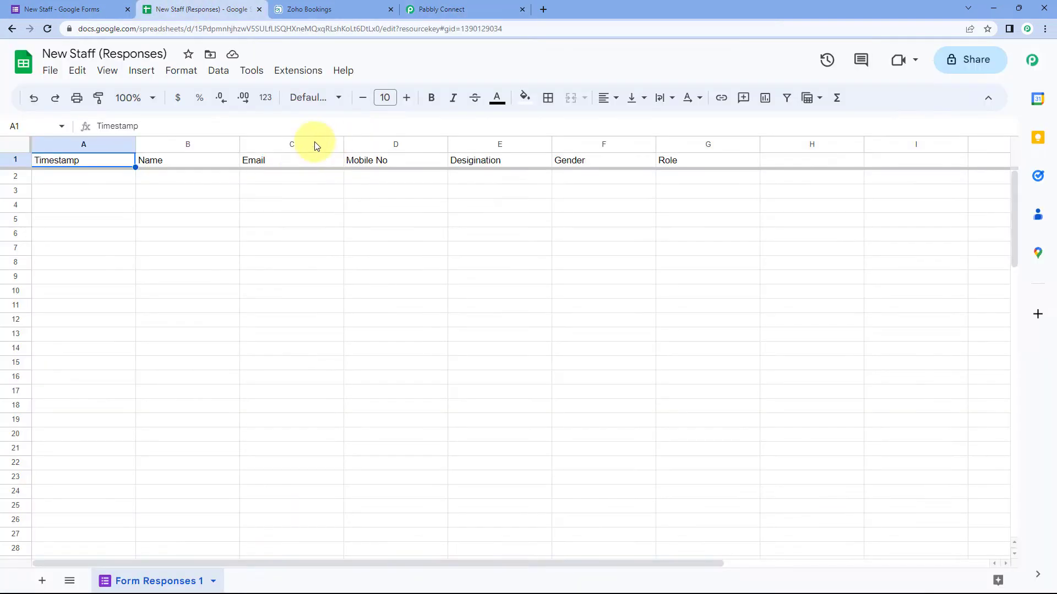
click(64, 8)
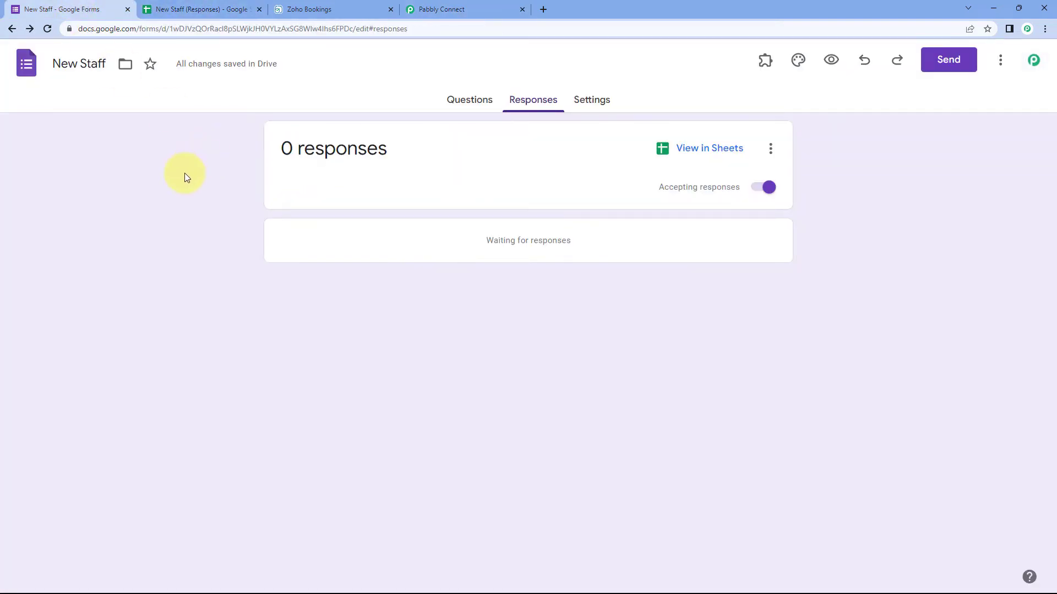
click(448, 103)
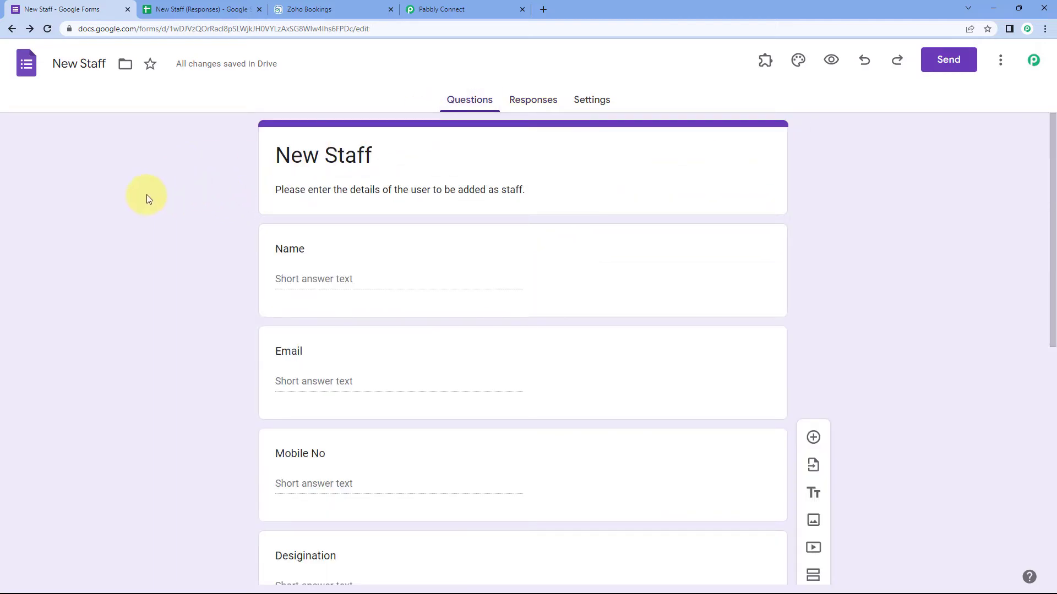
Step: Confirm the Pabbly trigger awaits a webhook response, then preview the live New Staff form
click(460, 9)
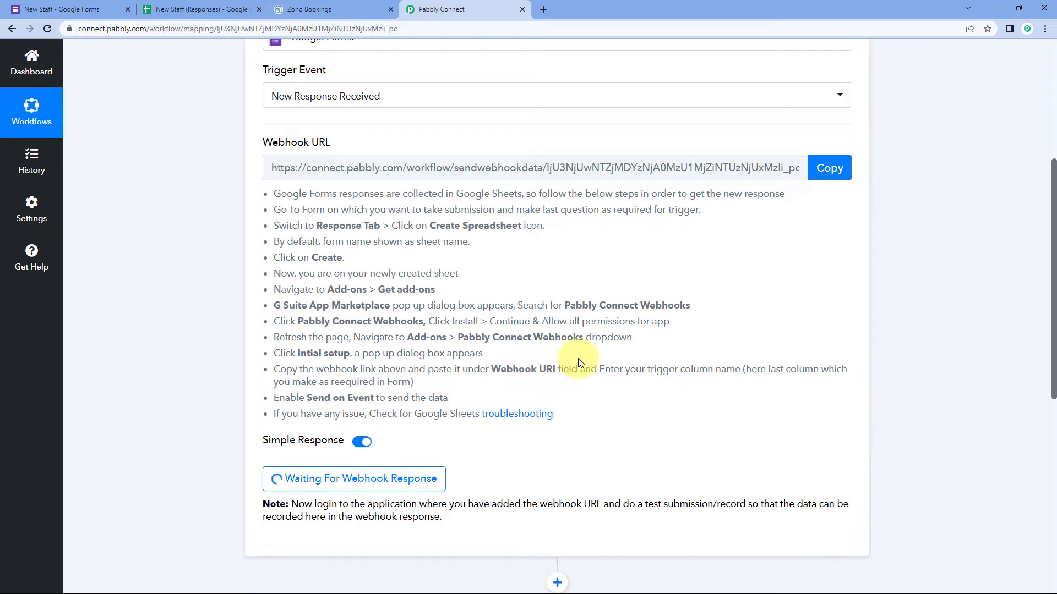
scroll(578, 363, down, 2)
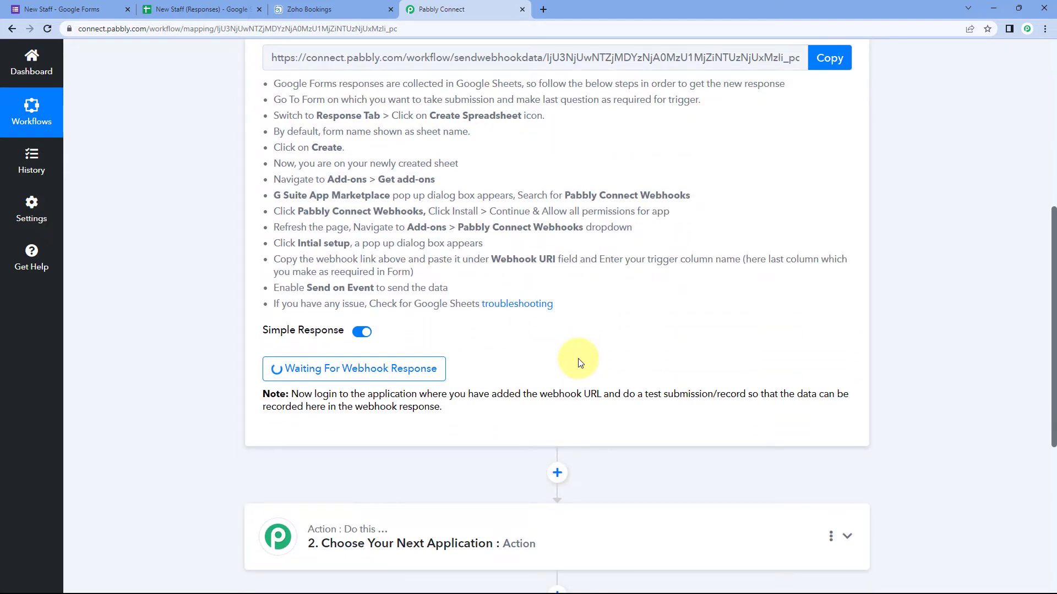
scroll(550, 313, down, 2)
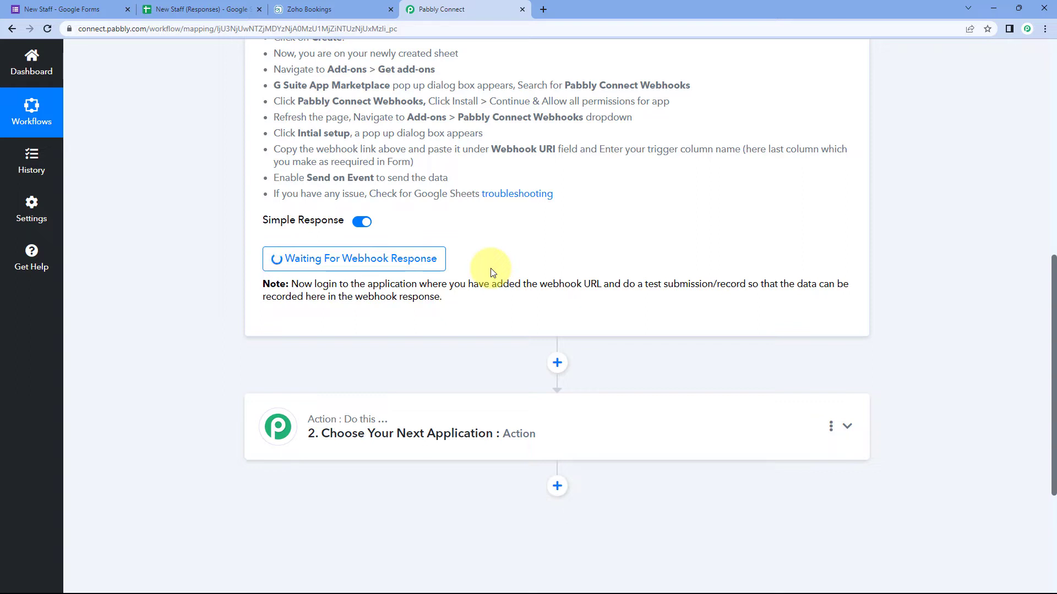
click(122, 3)
click(831, 60)
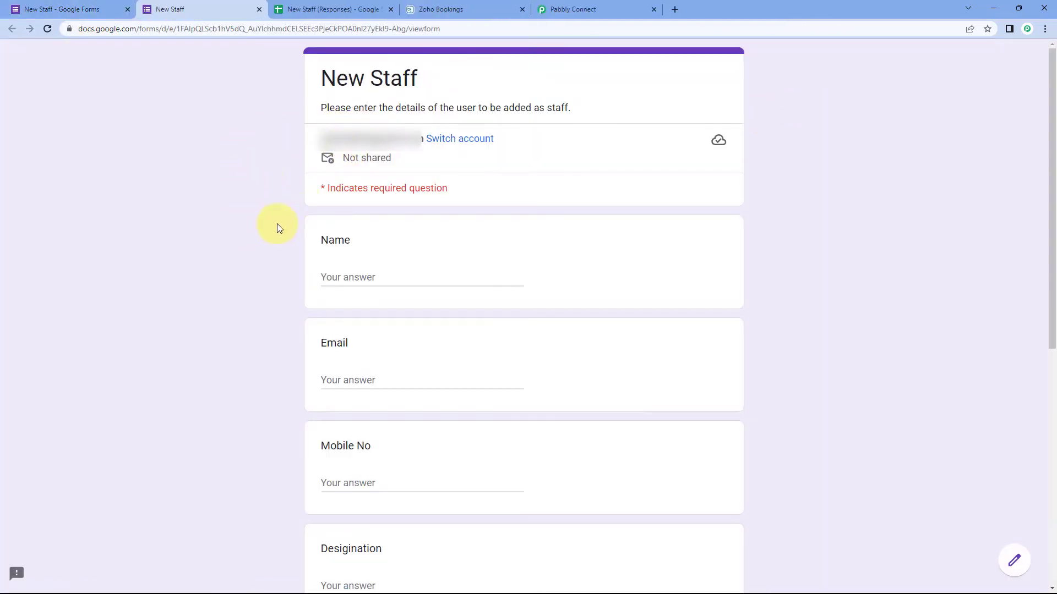
Step: Enter the test staff name 'Demo', an email and a mobile number in the New Staff form
scroll(251, 205, down, 3)
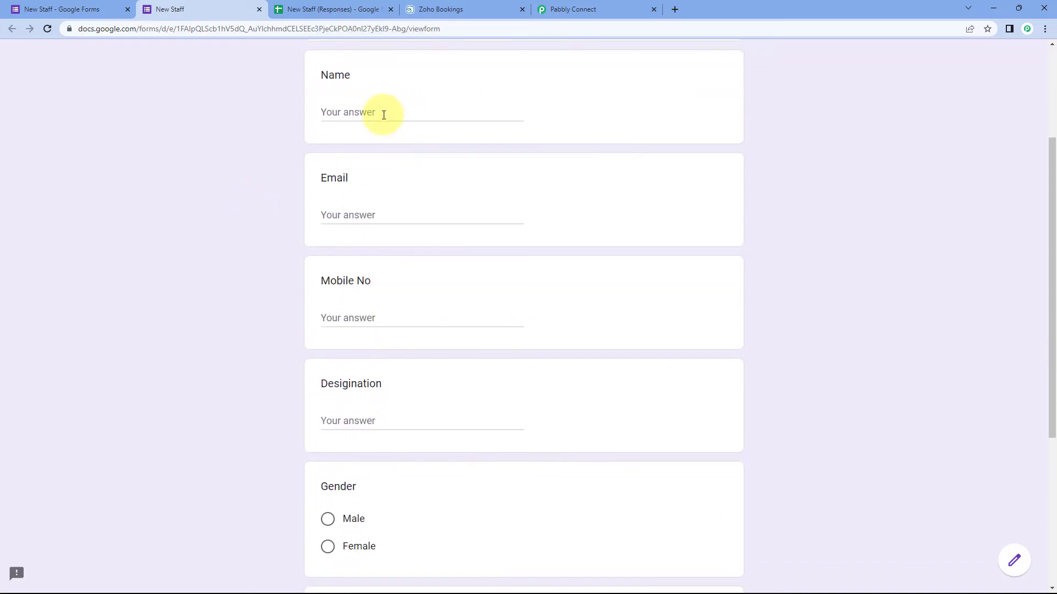
click(384, 115)
text(Demo)
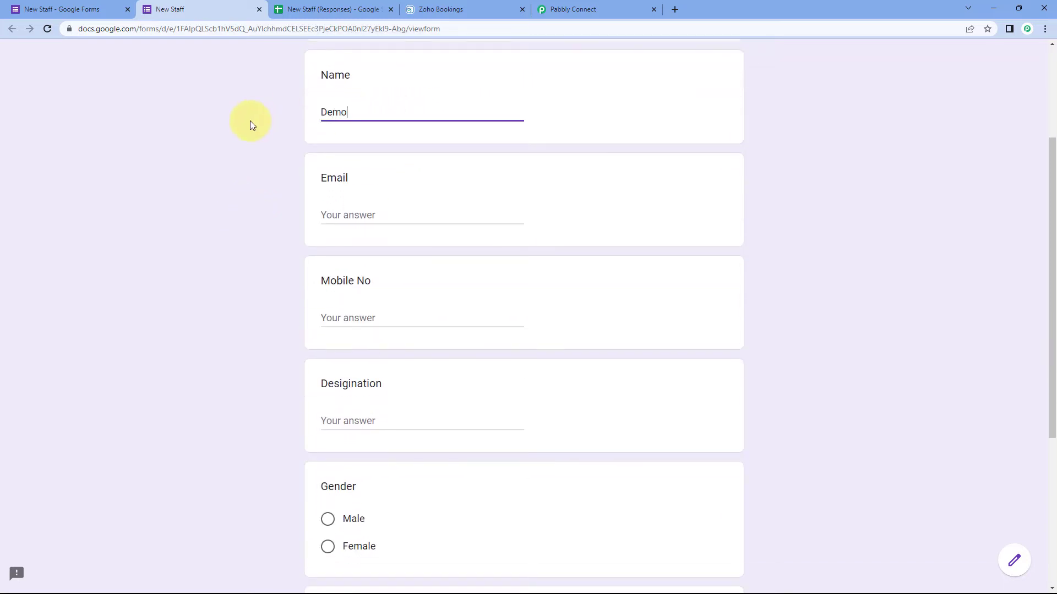
key(Tab)
text(U)
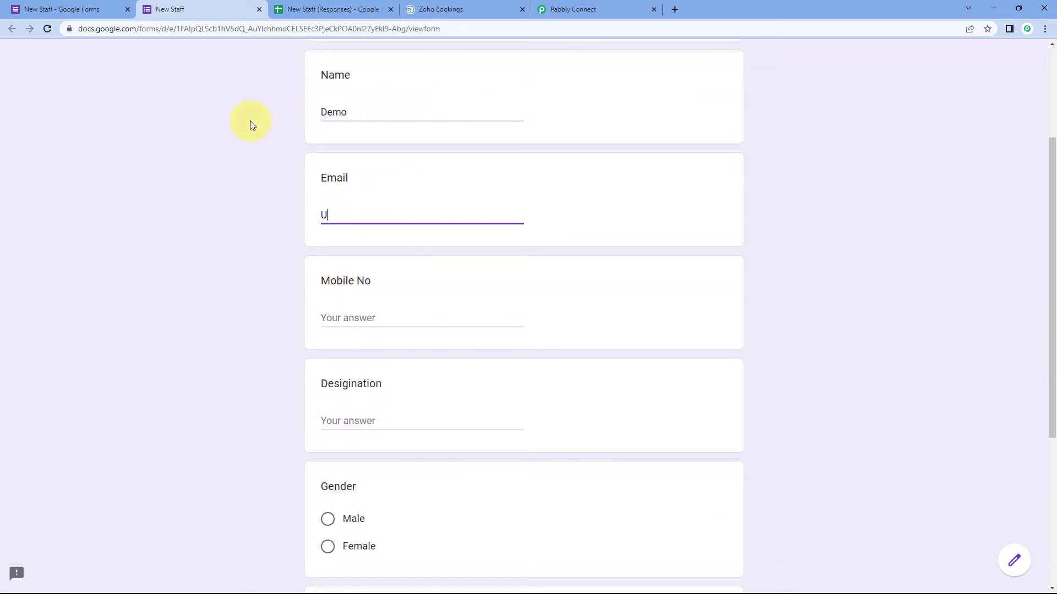
click(382, 112)
key(Tab)
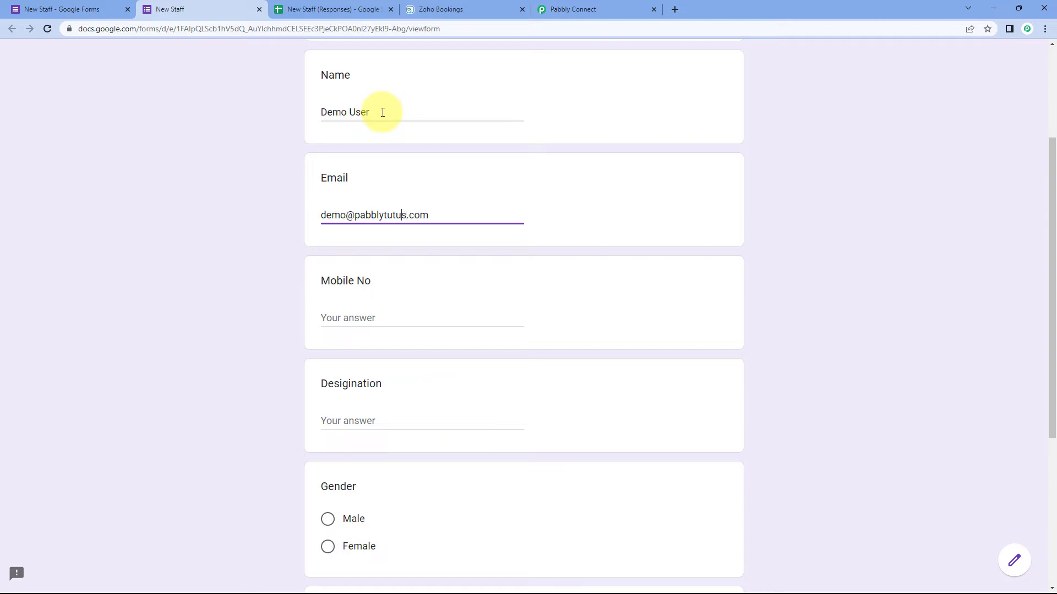
click(356, 318)
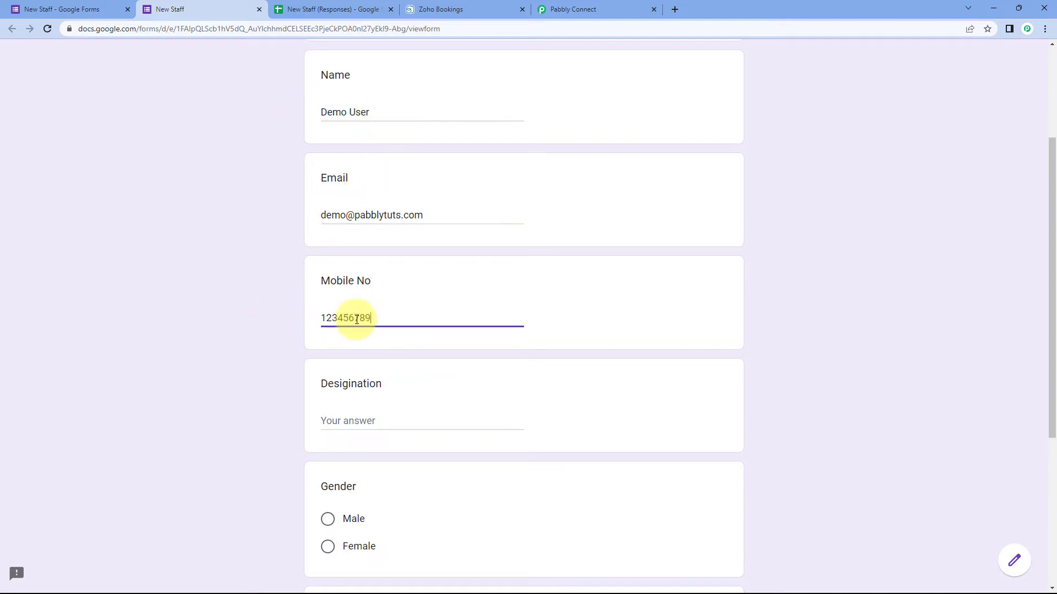
Step: Set designation 'Manager', choose Male and role Manager, submit, and view the responses sheet
scroll(352, 328, down, 2)
click(353, 311)
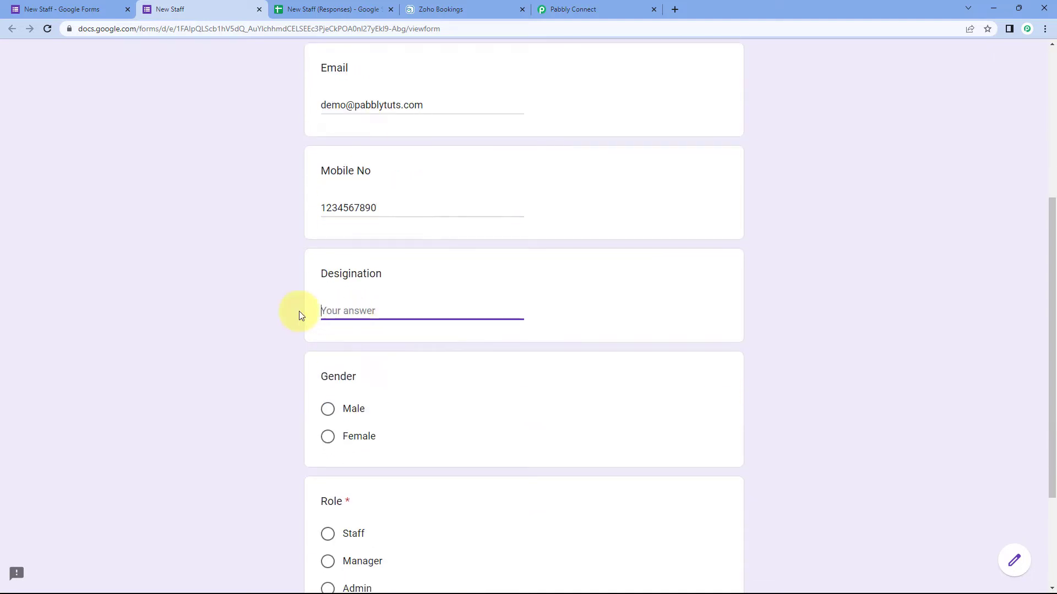
text(Manager)
scroll(399, 255, down, 1)
click(327, 355)
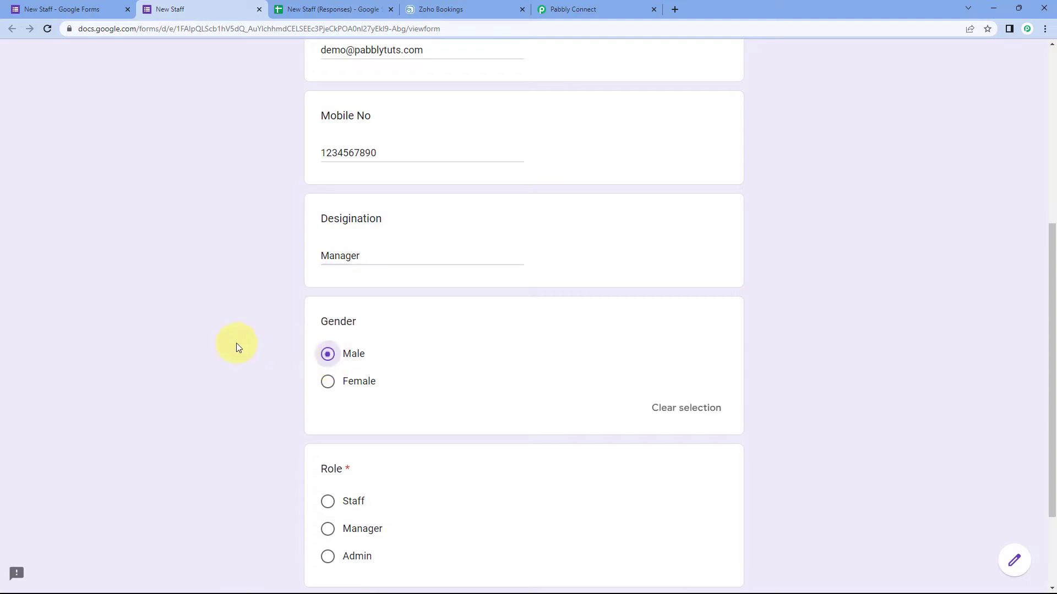
scroll(259, 352, down, 3)
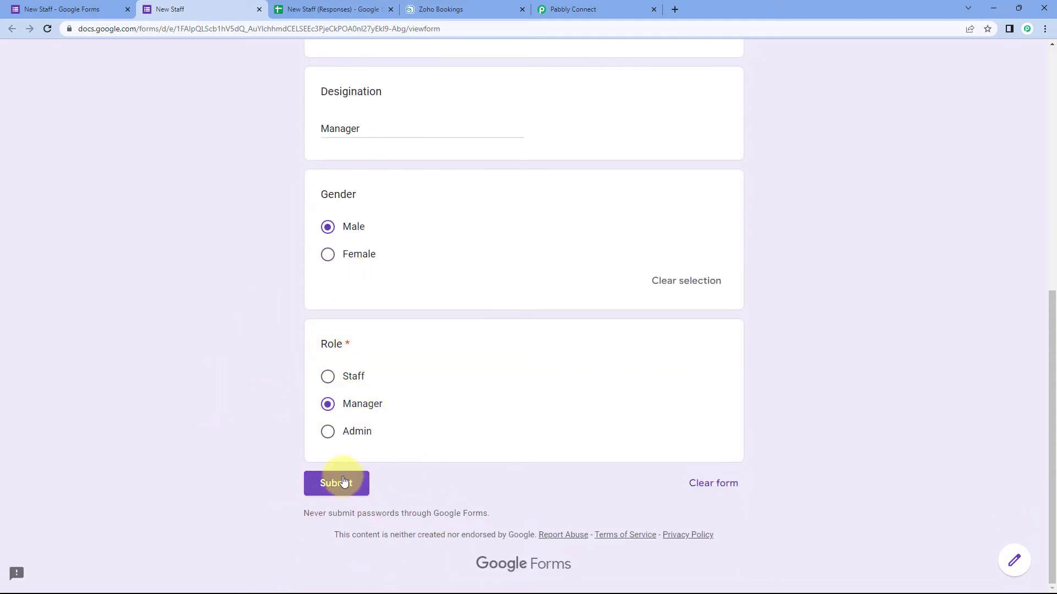
click(343, 484)
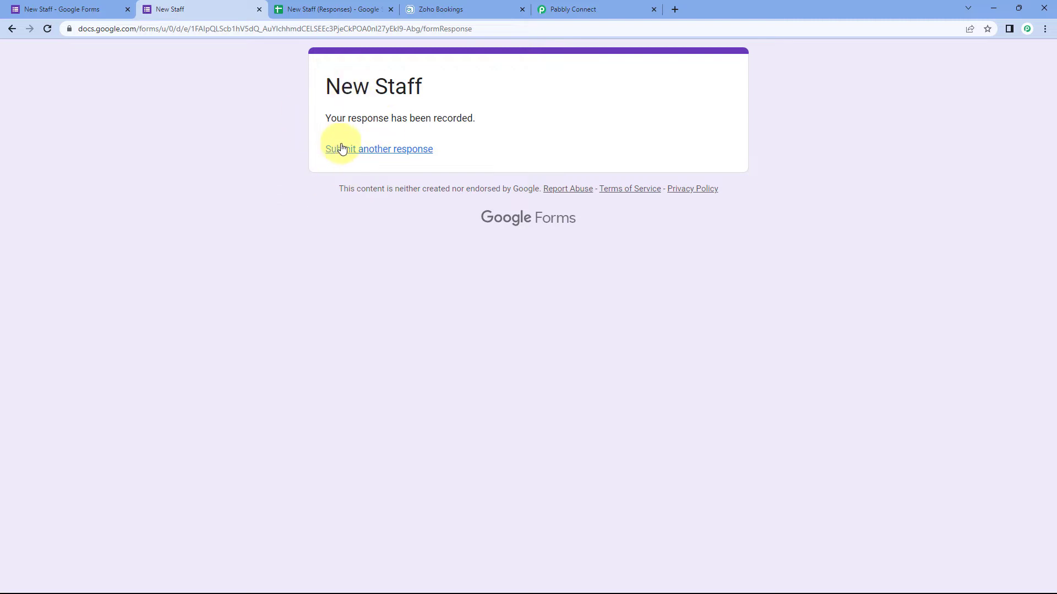
click(335, 8)
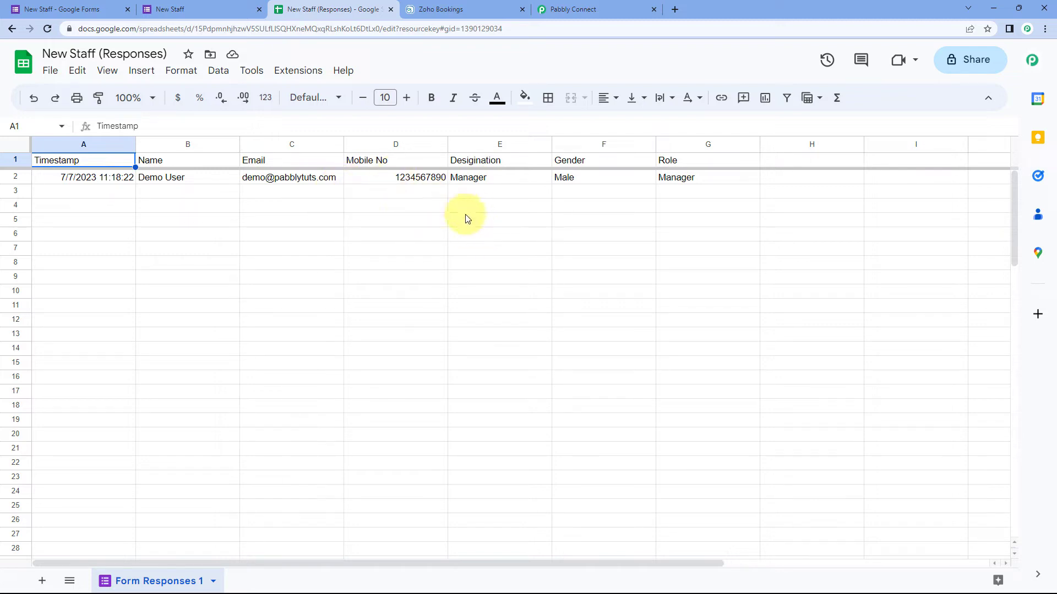
Step: Return to Pabbly Connect to see the webhook response from row 2 of Form Responses 1
click(621, 8)
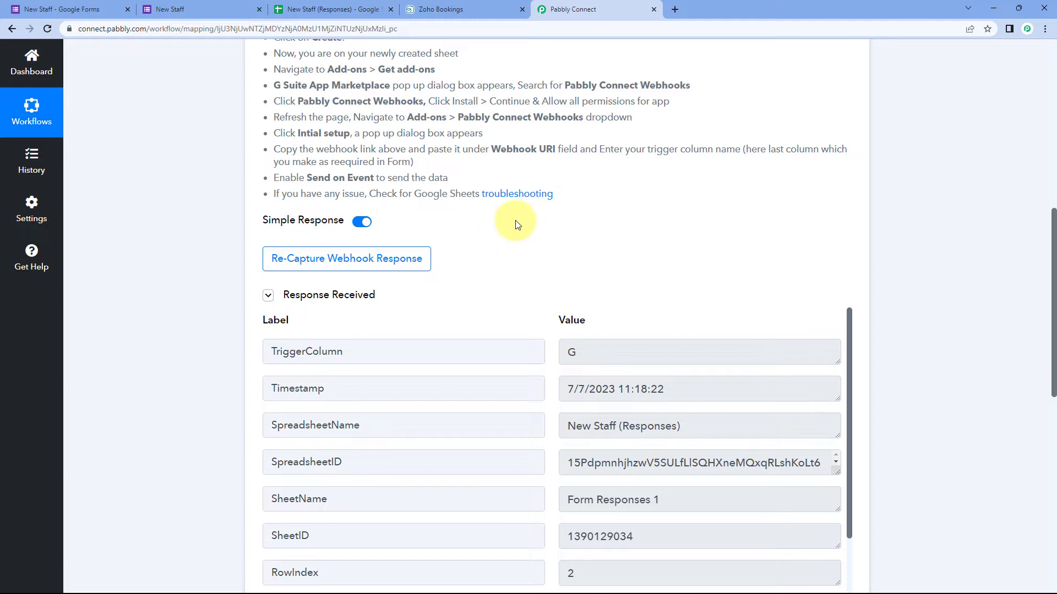
Step: Review the captured Name, mobile, Gender Male, Email, Role and Designation Manager values
scroll(516, 224, down, 1)
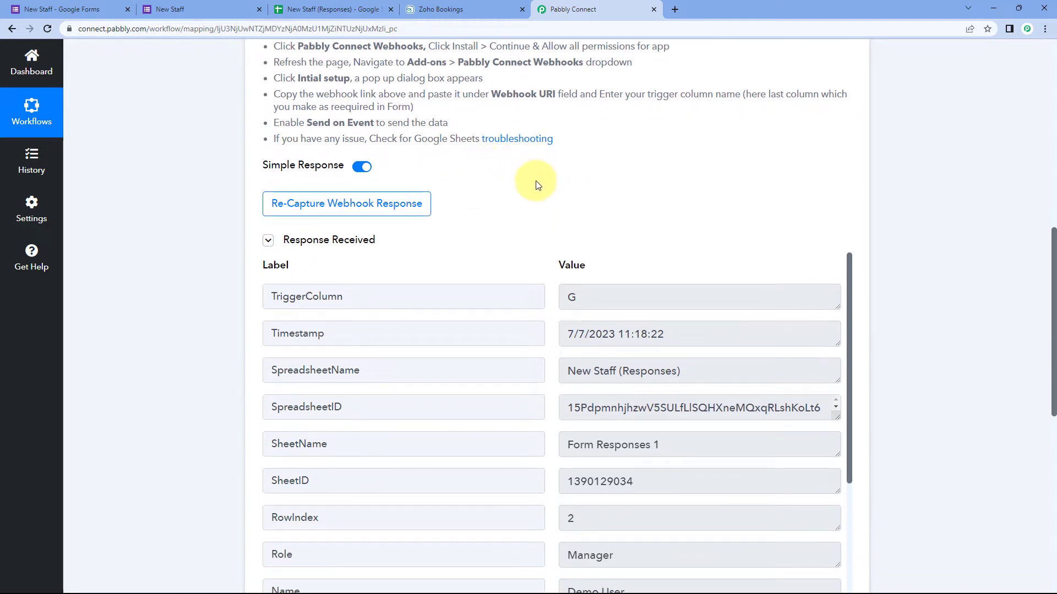
scroll(512, 184, down, 1)
scroll(512, 184, down, 3)
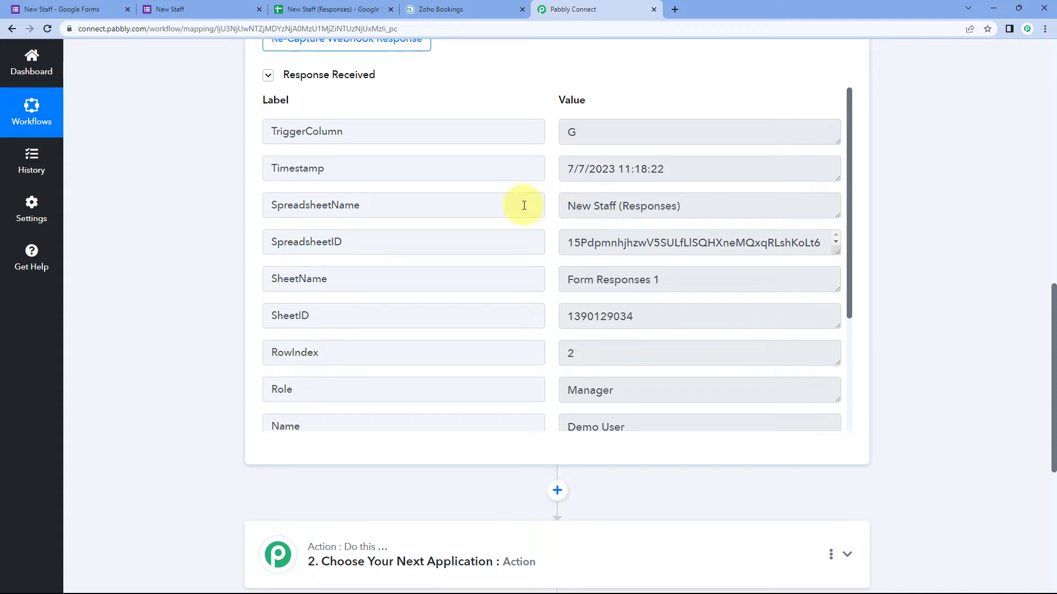
scroll(545, 209, down, 3)
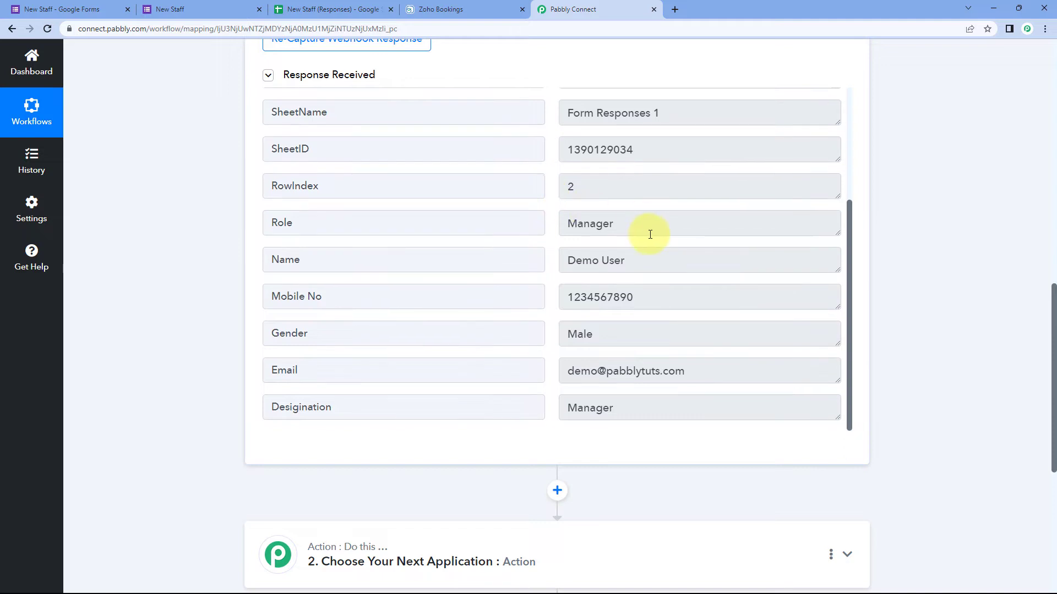
double_click(648, 230)
scroll(545, 223, down, 1)
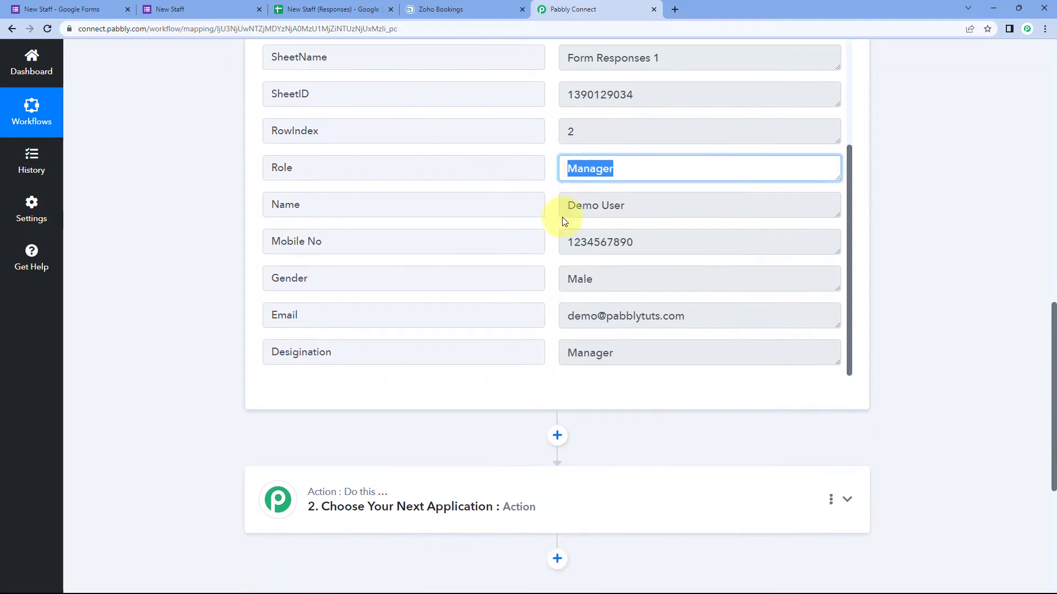
drag(633, 203, 537, 206)
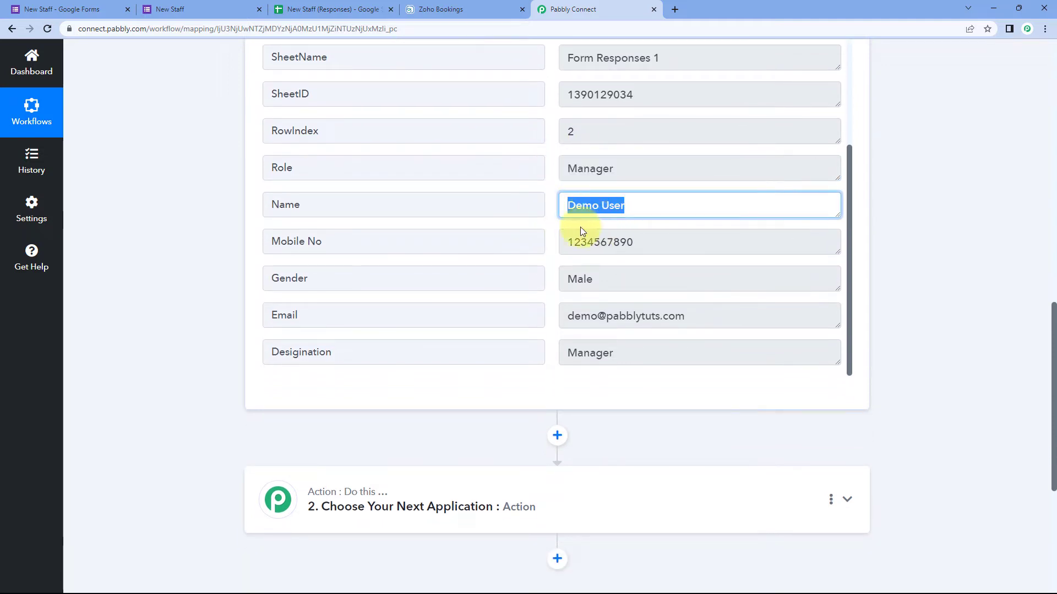
drag(640, 241, 547, 250)
click(617, 279)
double_click(616, 279)
click(682, 315)
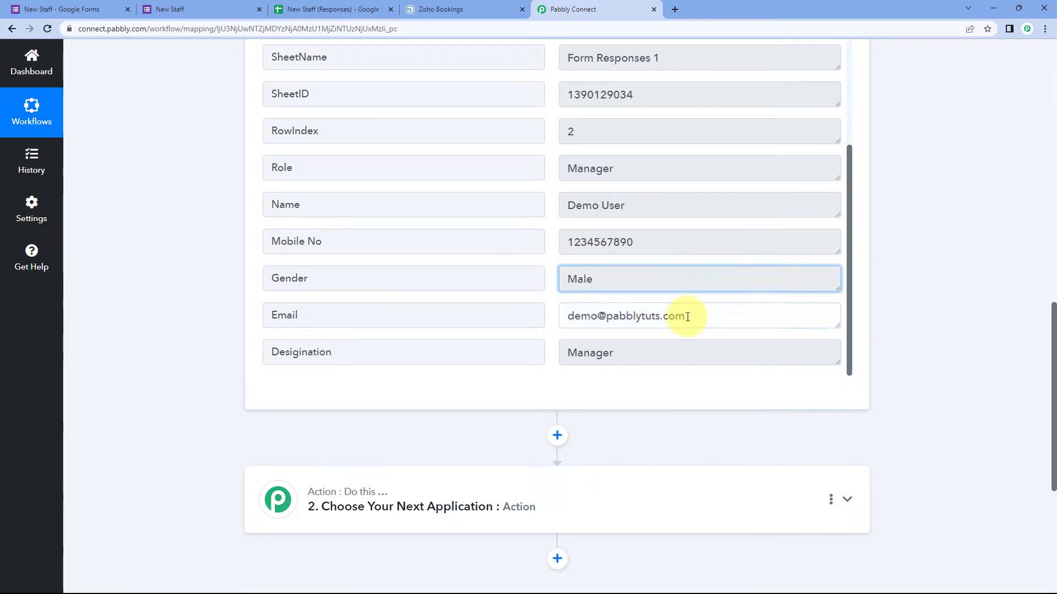
drag(681, 315, 521, 314)
drag(676, 345, 554, 329)
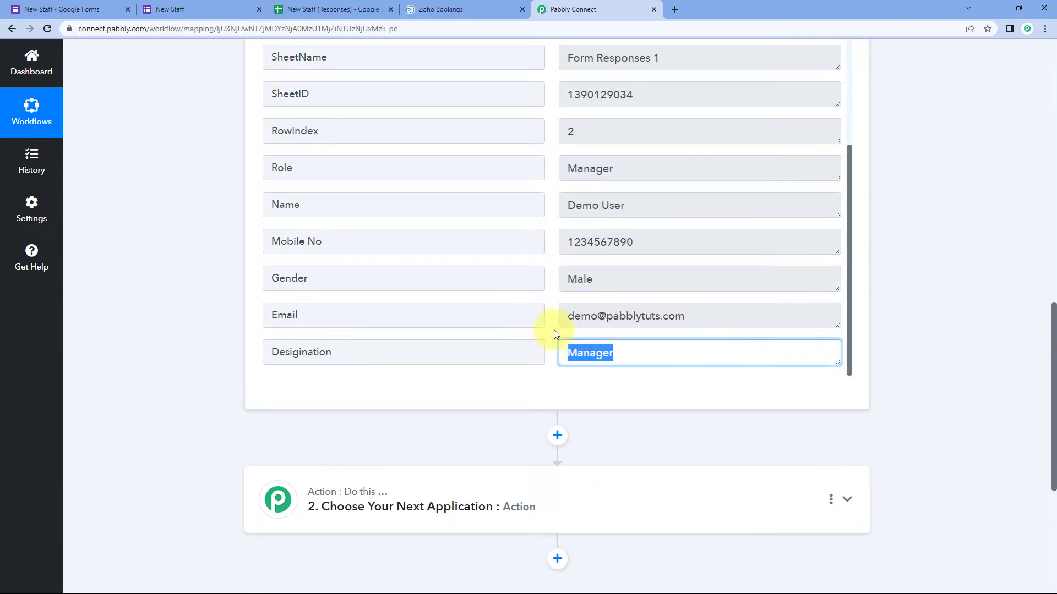
click(551, 332)
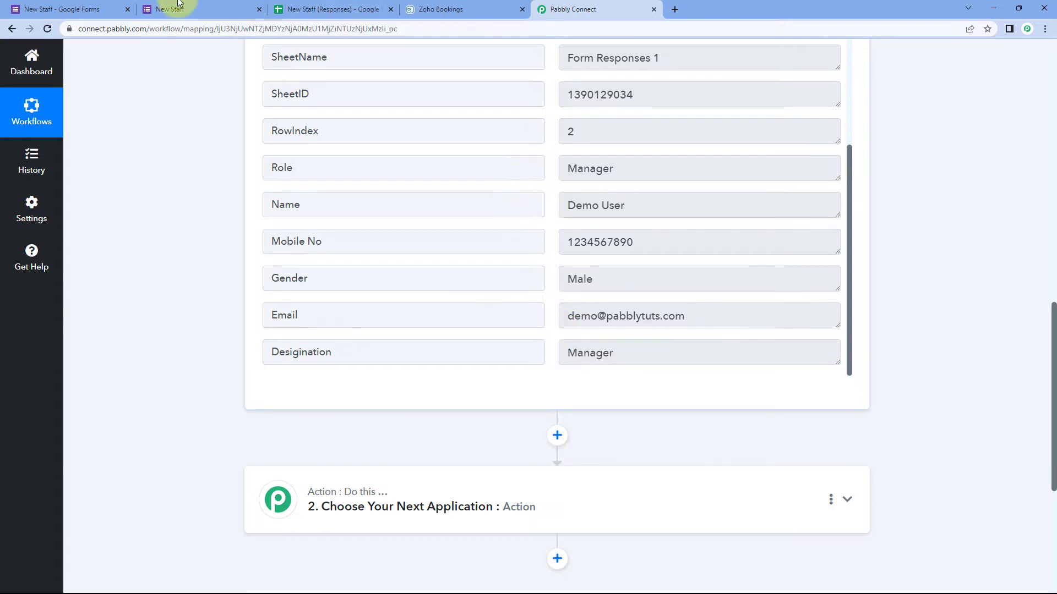
Step: Compare with the submitted form response, then expand '2. Choose Your Next Application'
click(226, 6)
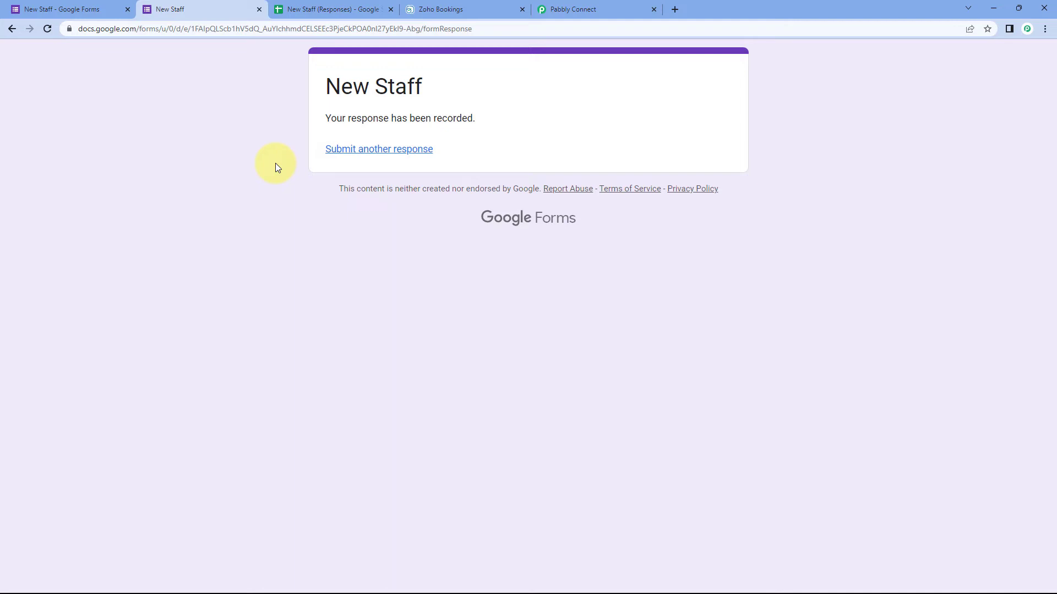
click(573, 9)
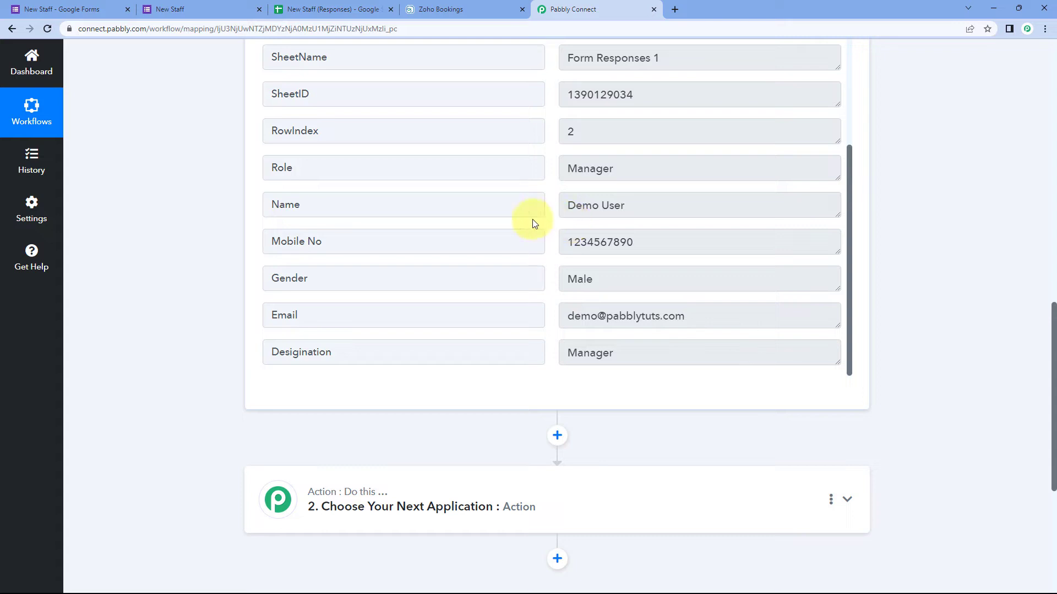
scroll(209, 222, down, 1)
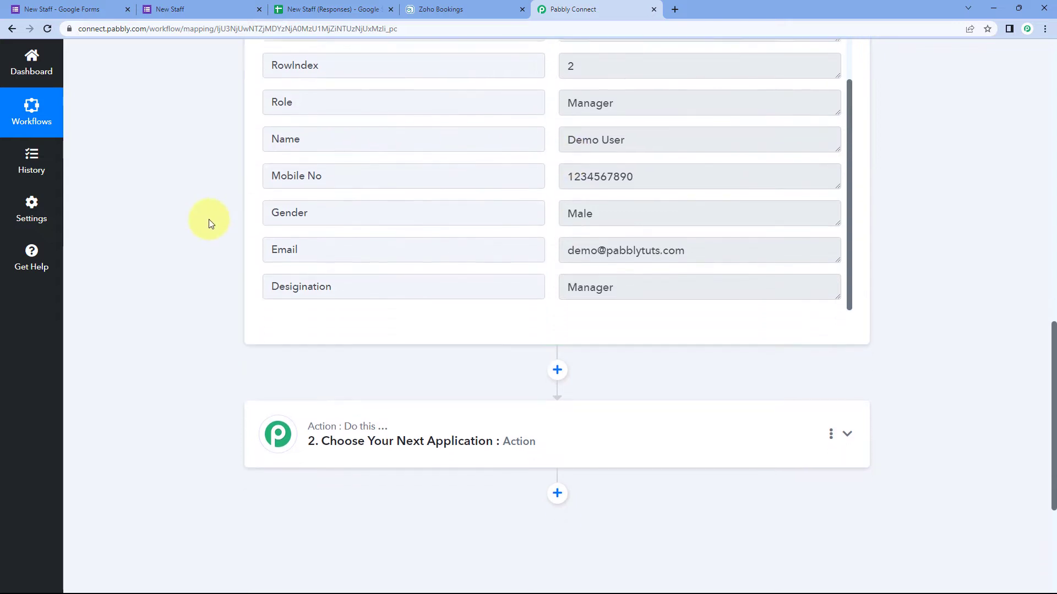
scroll(209, 220, down, 4)
click(394, 208)
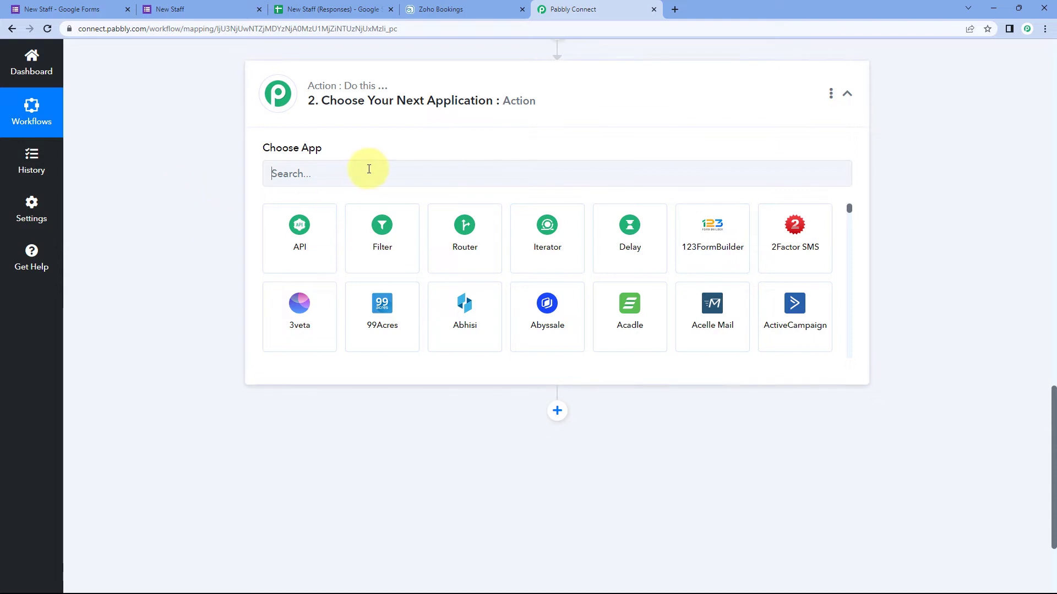
Step: Set the action app to Zoho Bookings, found by searching 'Zoho Book', with the Add Staff event
click(369, 169)
text(Zo)
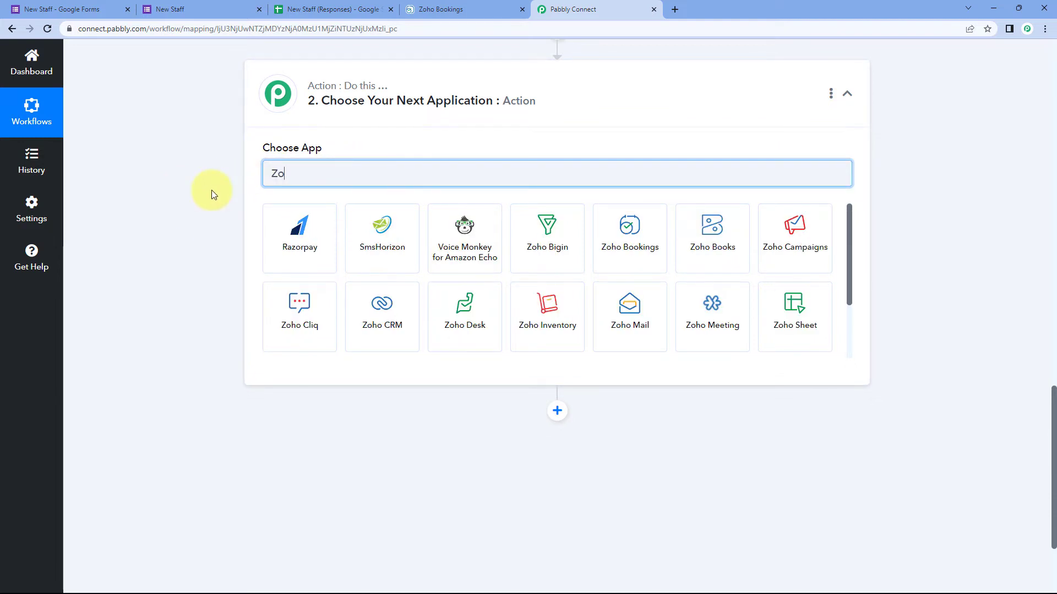
text(ho Book)
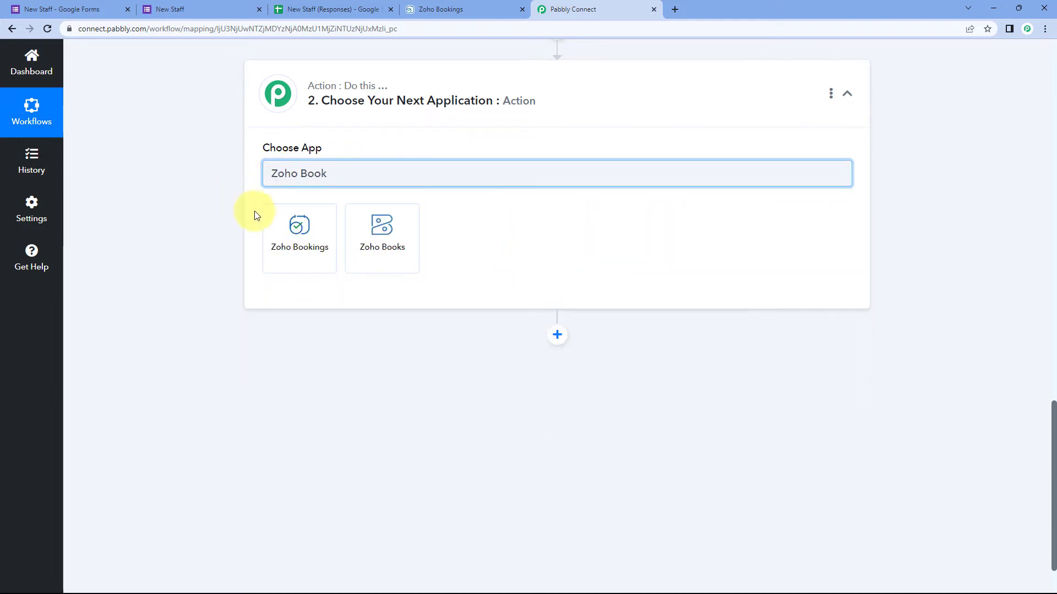
click(286, 230)
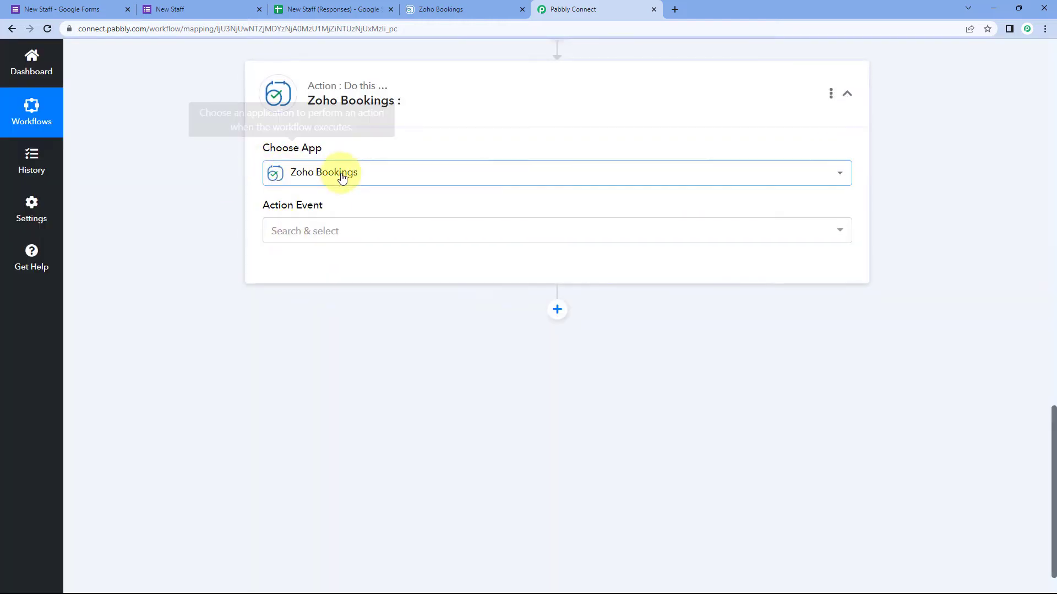
click(361, 231)
scroll(207, 224, down, 1)
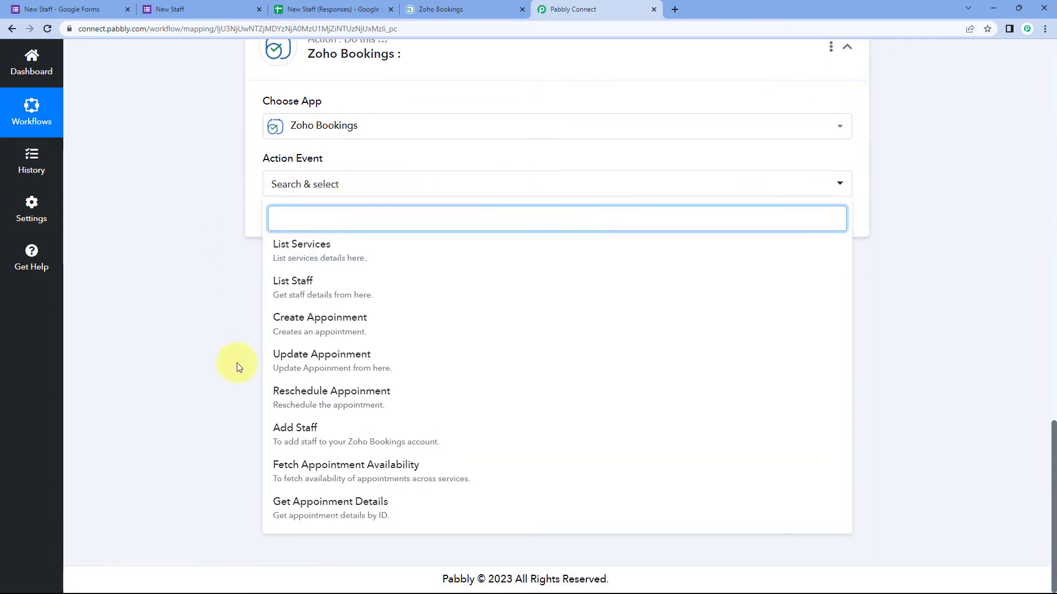
click(327, 428)
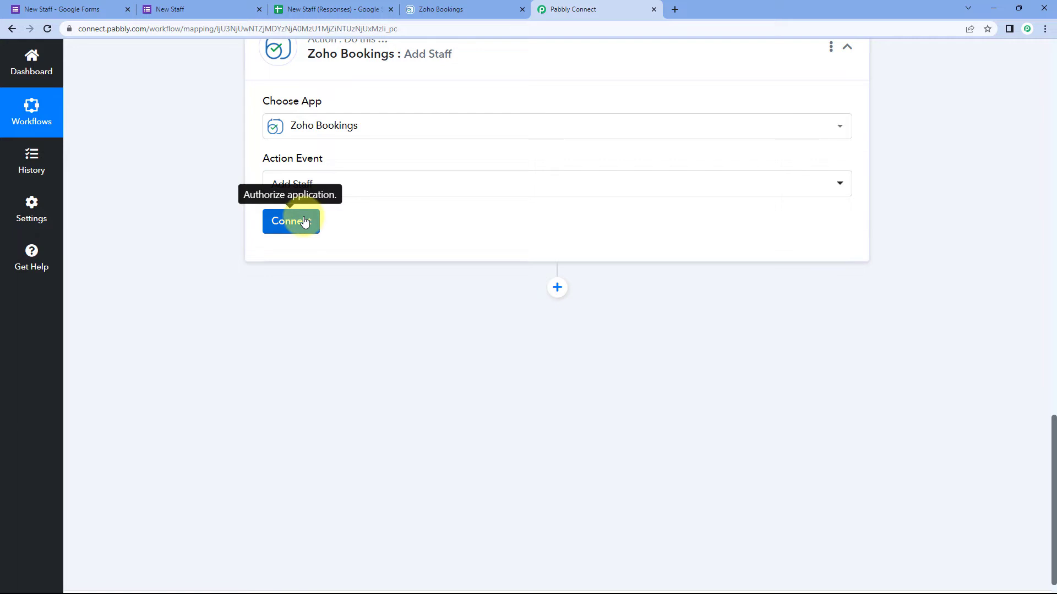
Step: Start a new Zoho Bookings connection and check the account's domain in the Bookings address
click(304, 220)
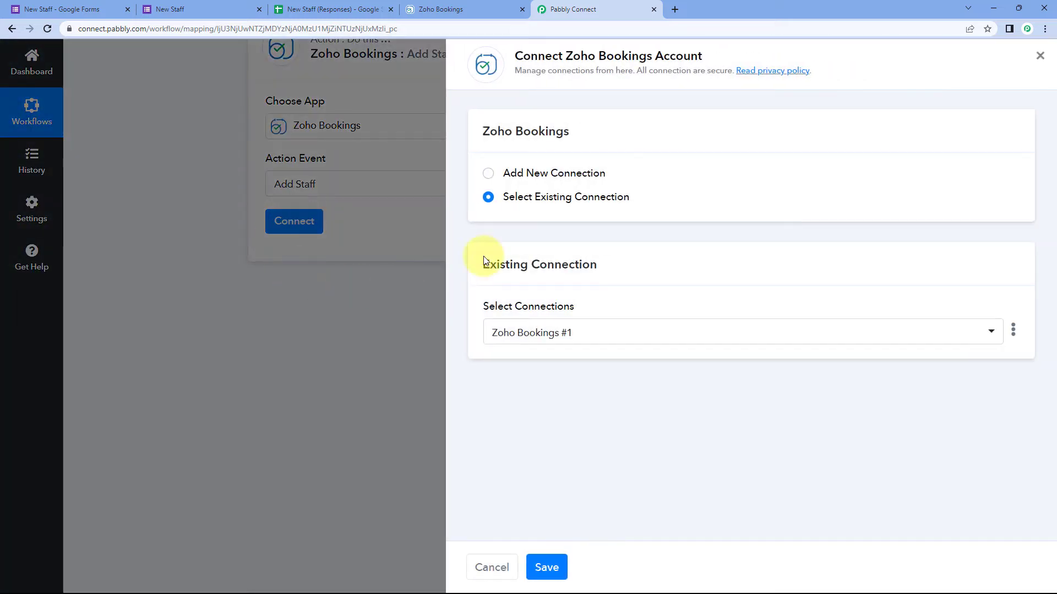
click(488, 174)
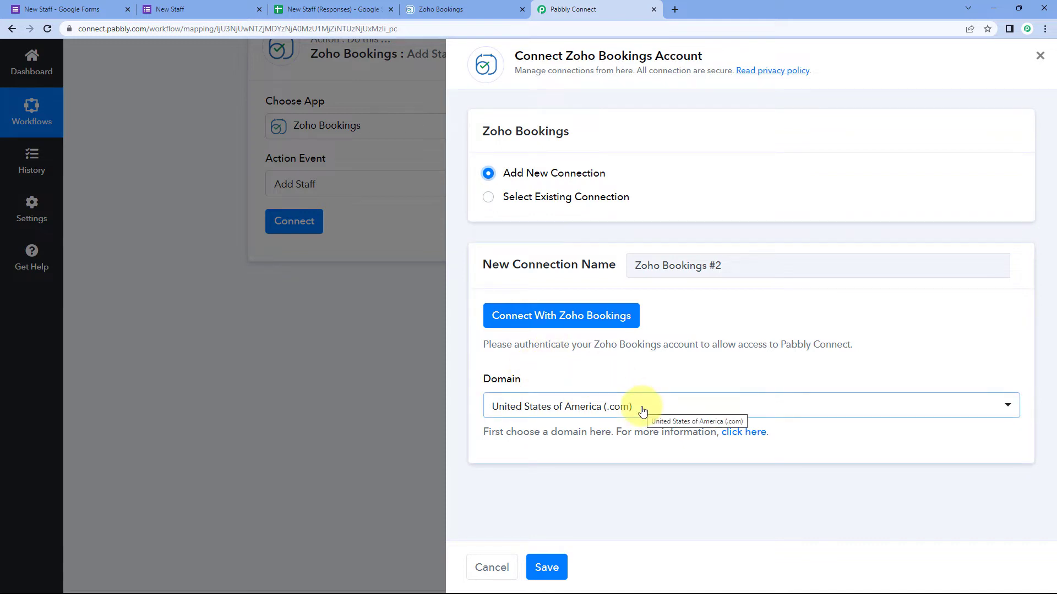
click(672, 405)
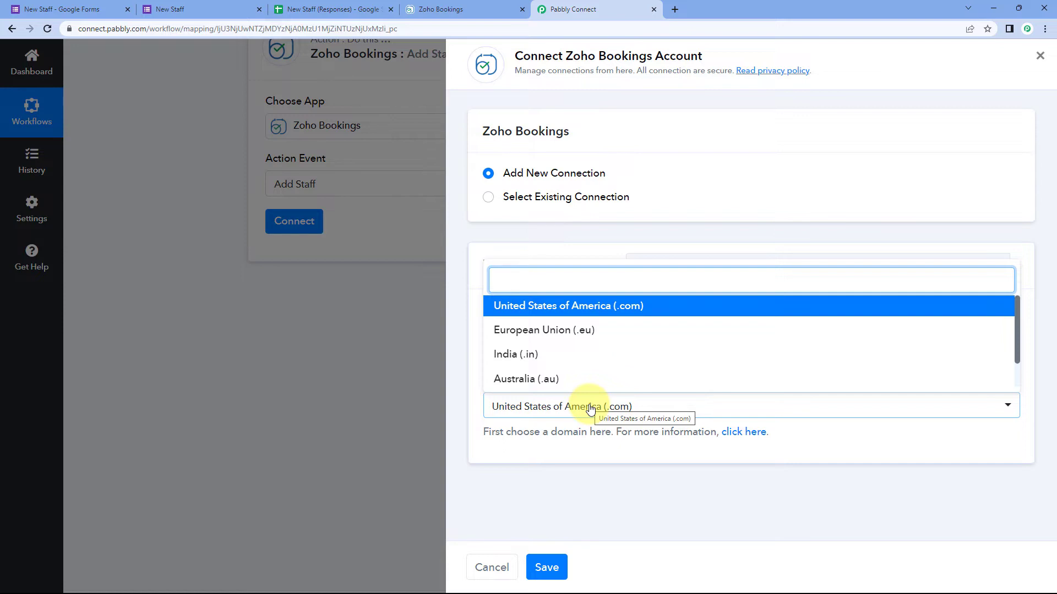
click(476, 5)
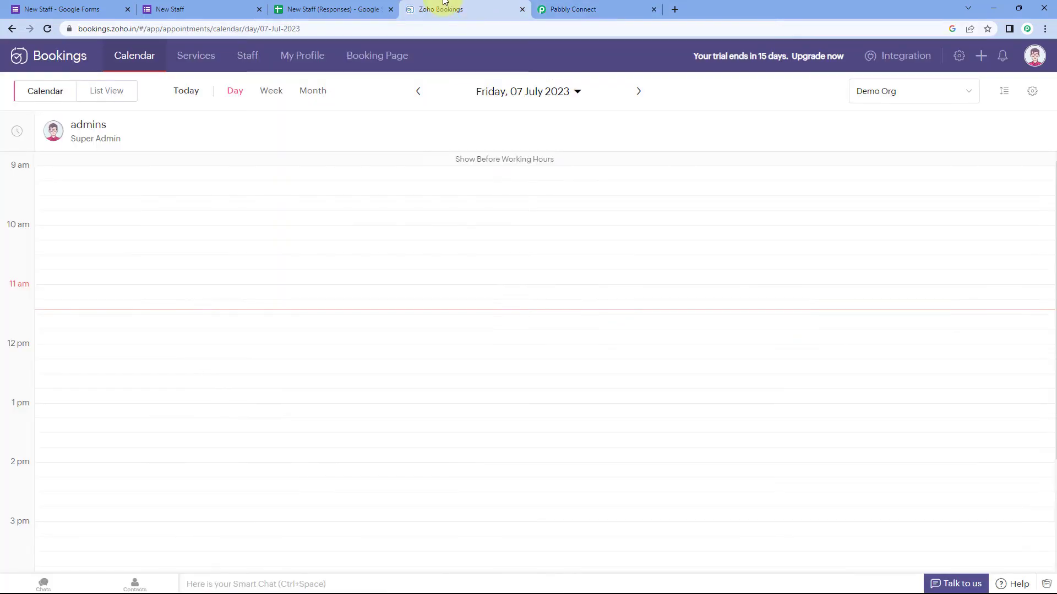
double_click(119, 31)
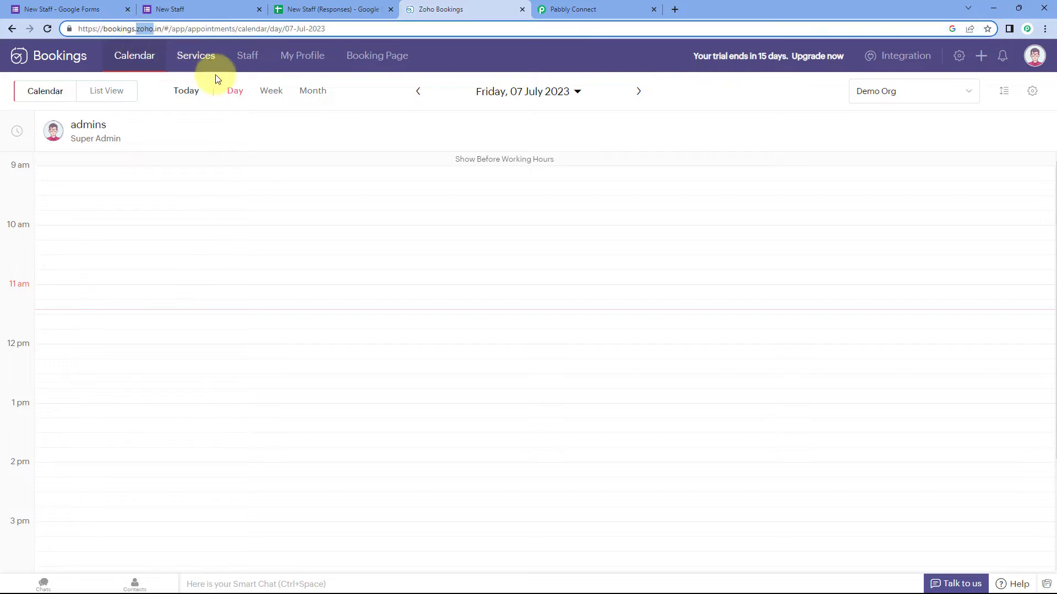
click(589, 6)
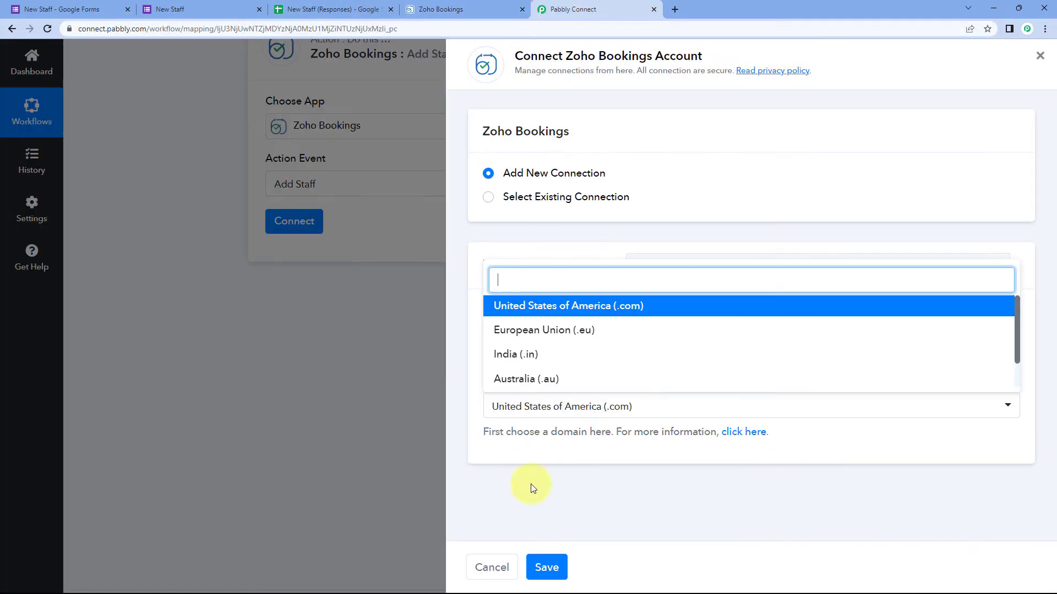
Step: Set the domain to India (.in) and authorize Pabbly Connect with the Zoho account
click(533, 353)
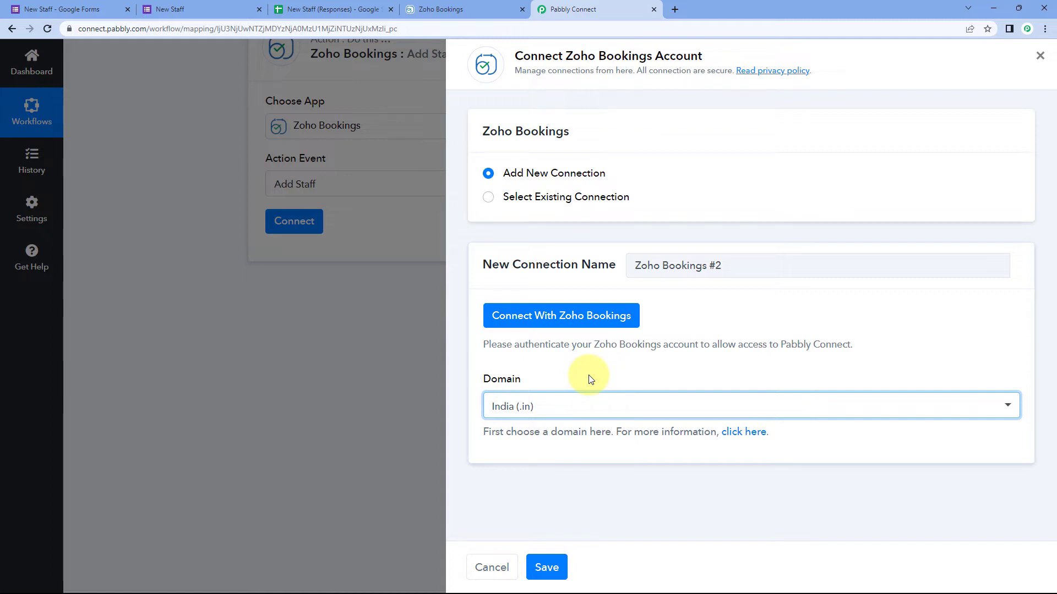
click(551, 319)
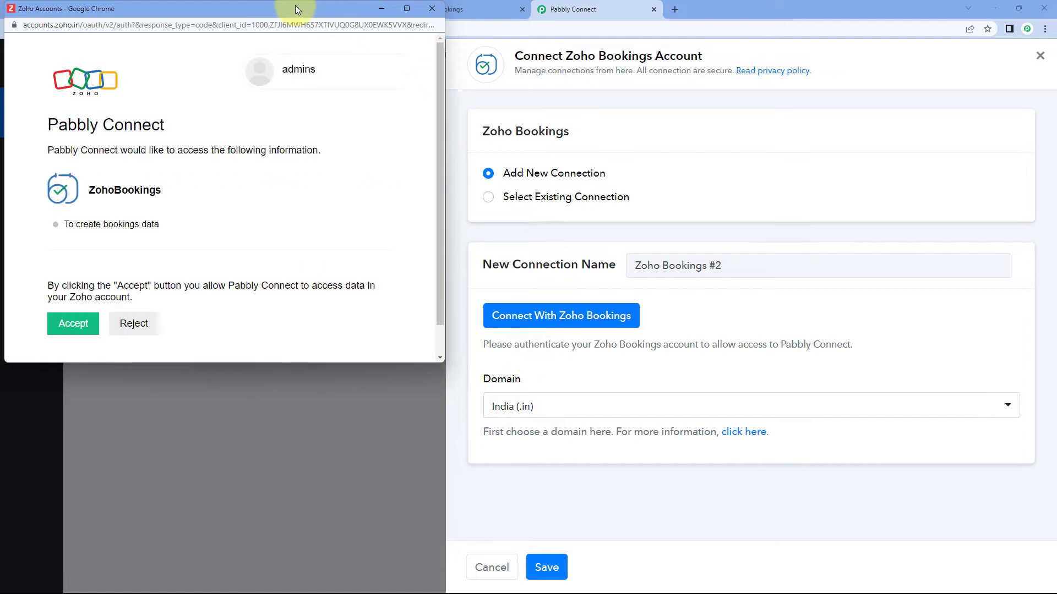
drag(295, 5, 296, 46)
click(441, 10)
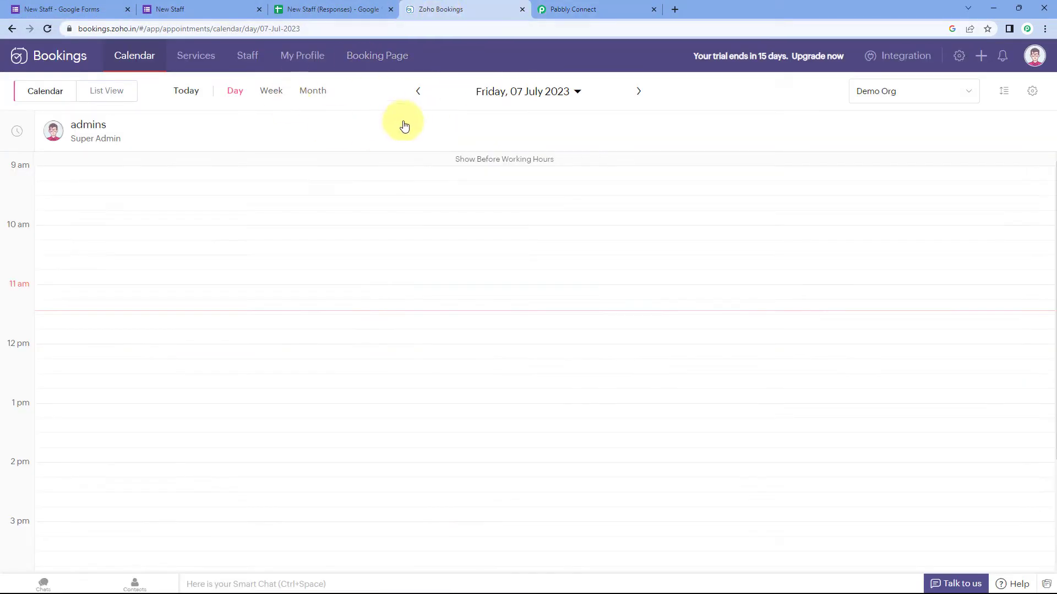
click(572, 10)
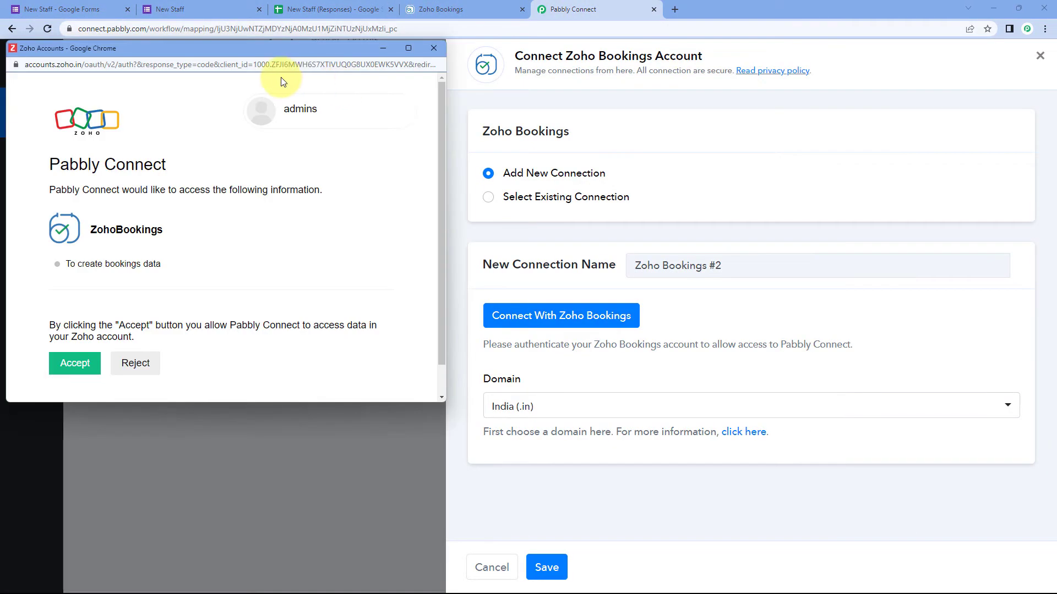
scroll(172, 229, down, 1)
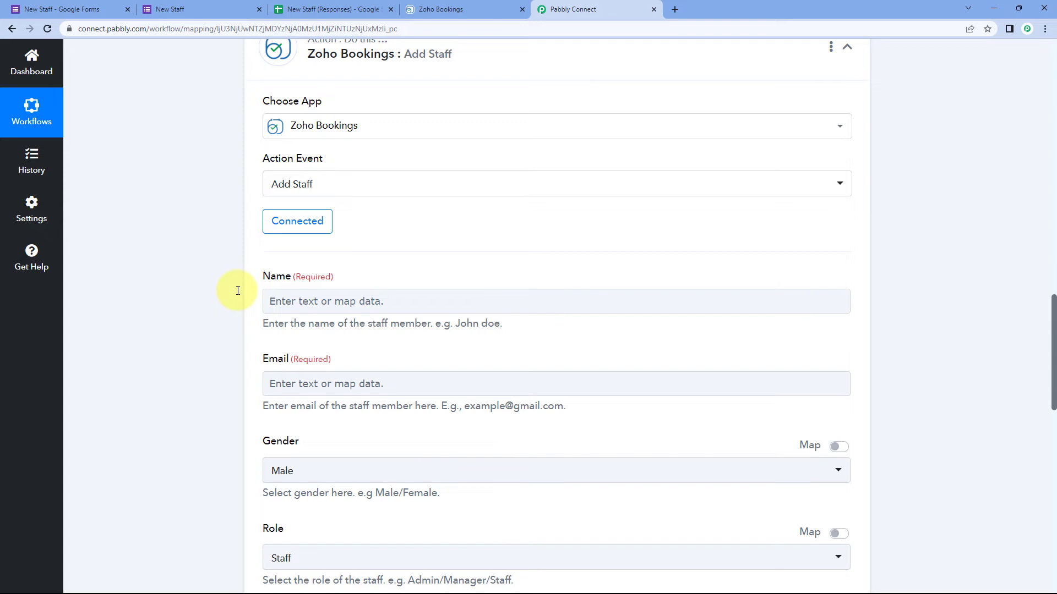
scroll(237, 291, down, 1)
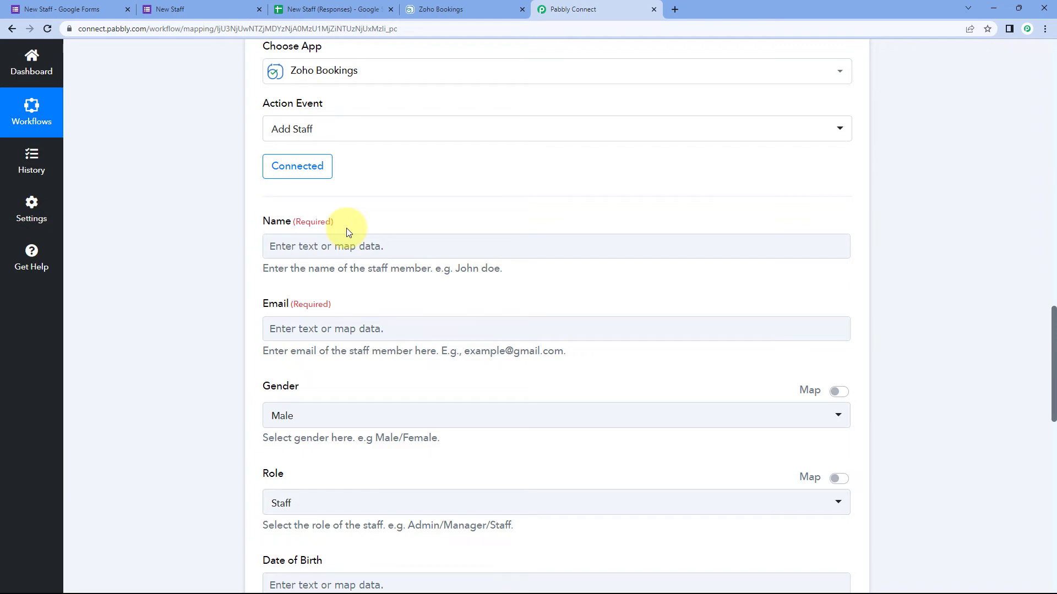
scroll(307, 272, up, 7)
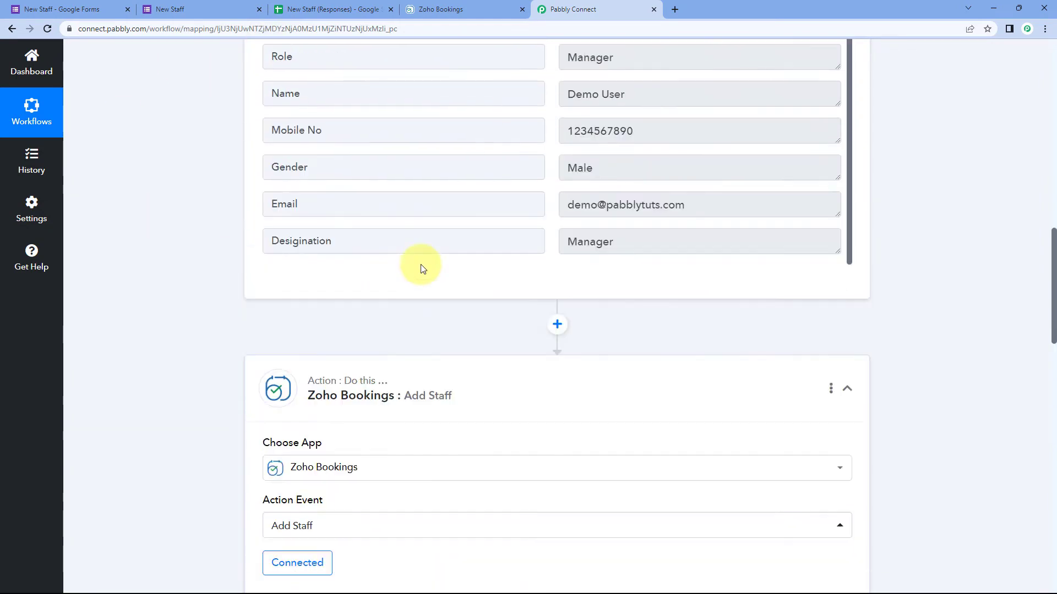
scroll(422, 268, up, 5)
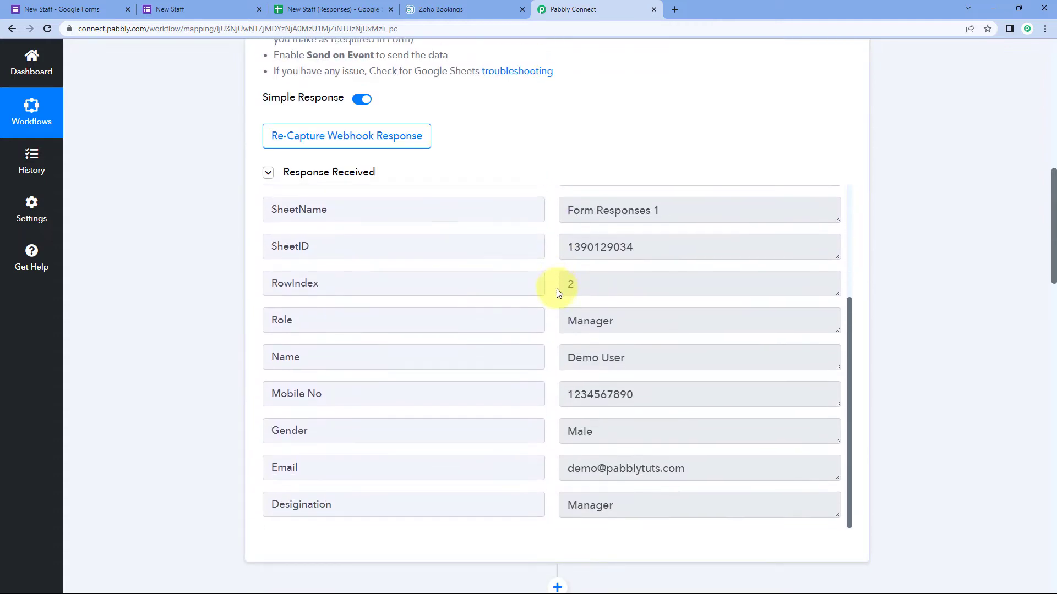
scroll(557, 289, down, 2)
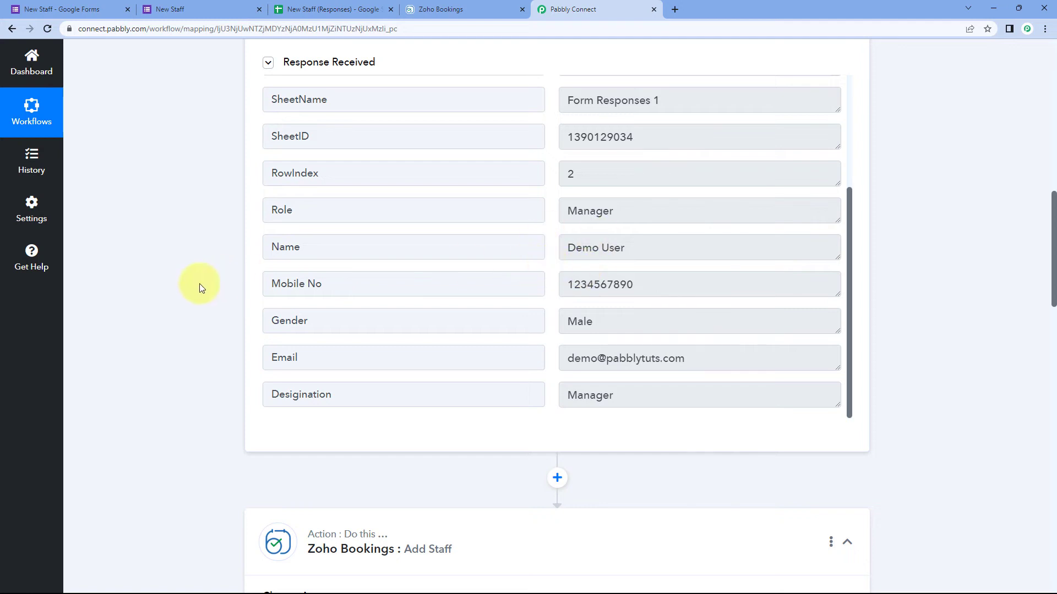
scroll(200, 288, down, 9)
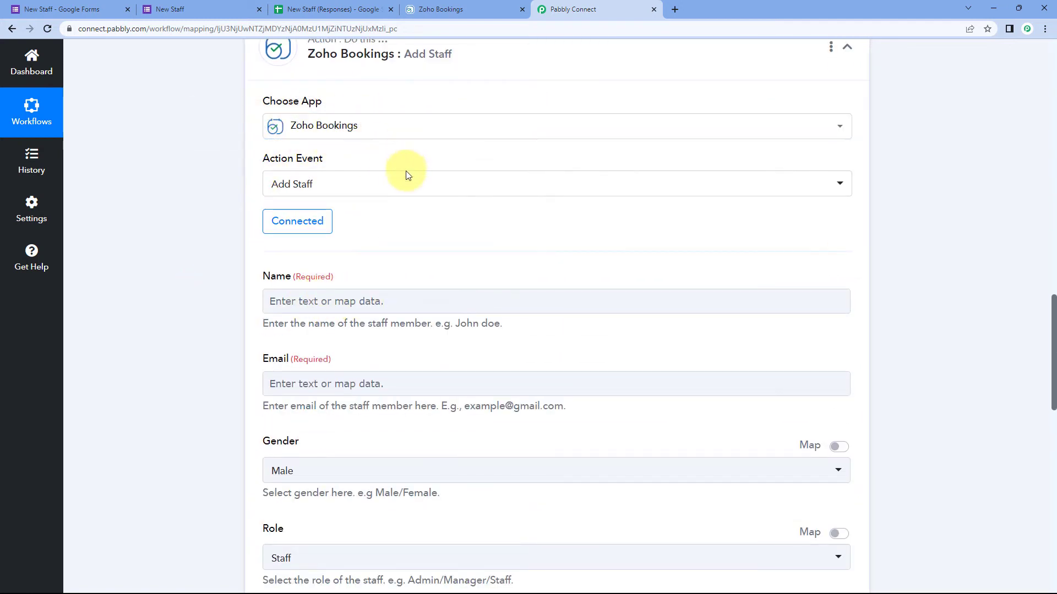
scroll(491, 267, up, 8)
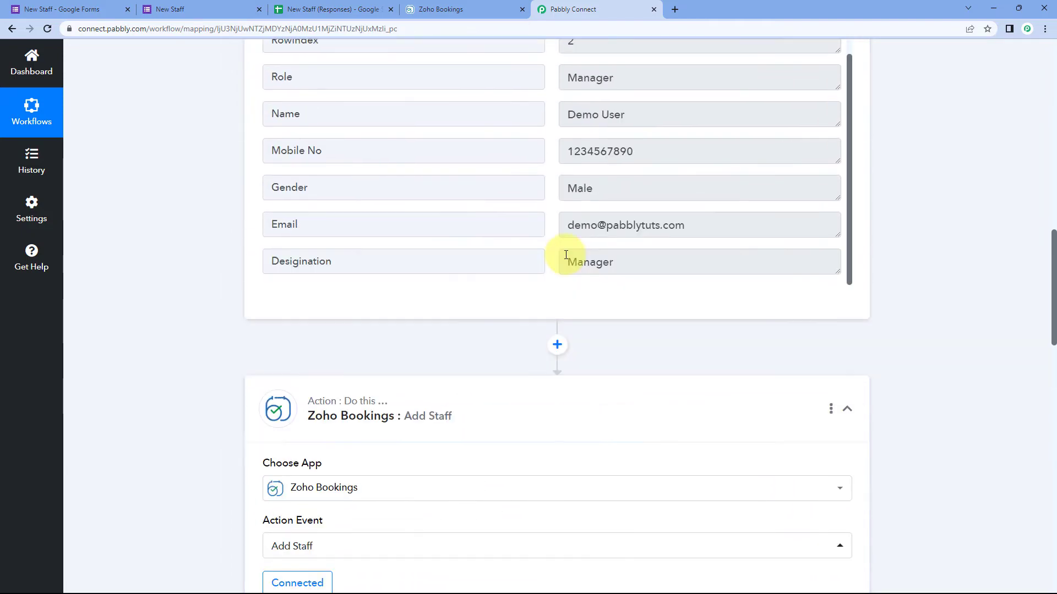
drag(627, 194, 555, 202)
click(554, 201)
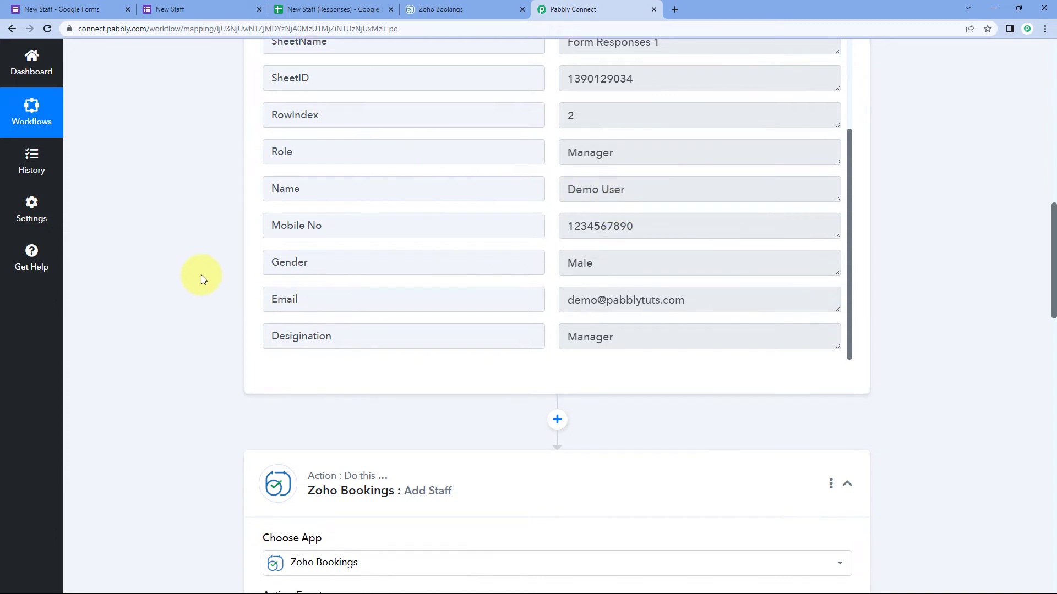
scroll(200, 275, down, 10)
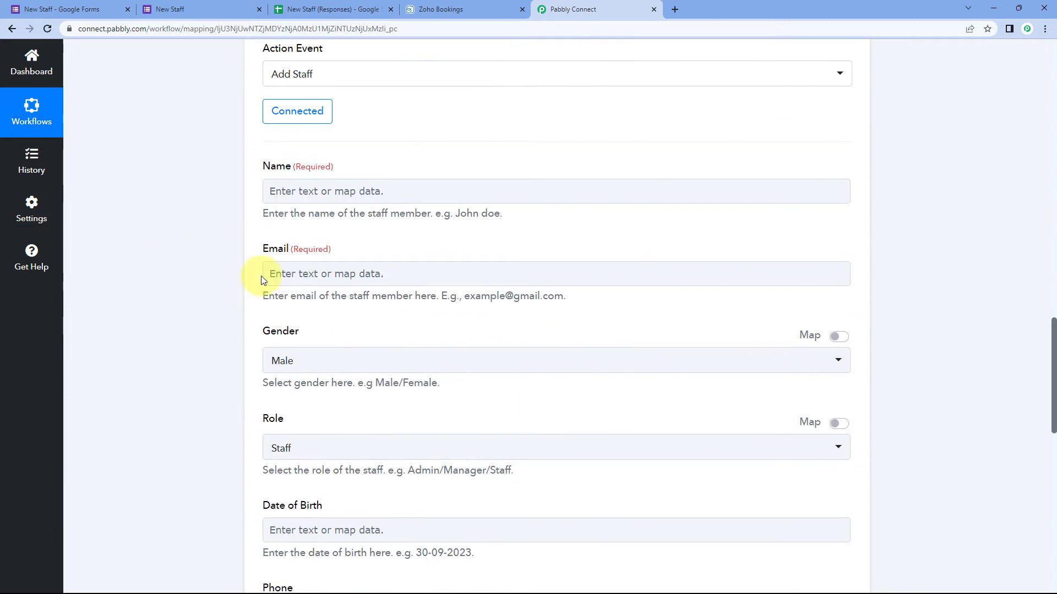
Step: Map the Add Staff Name field to the form response's Name answer
click(288, 190)
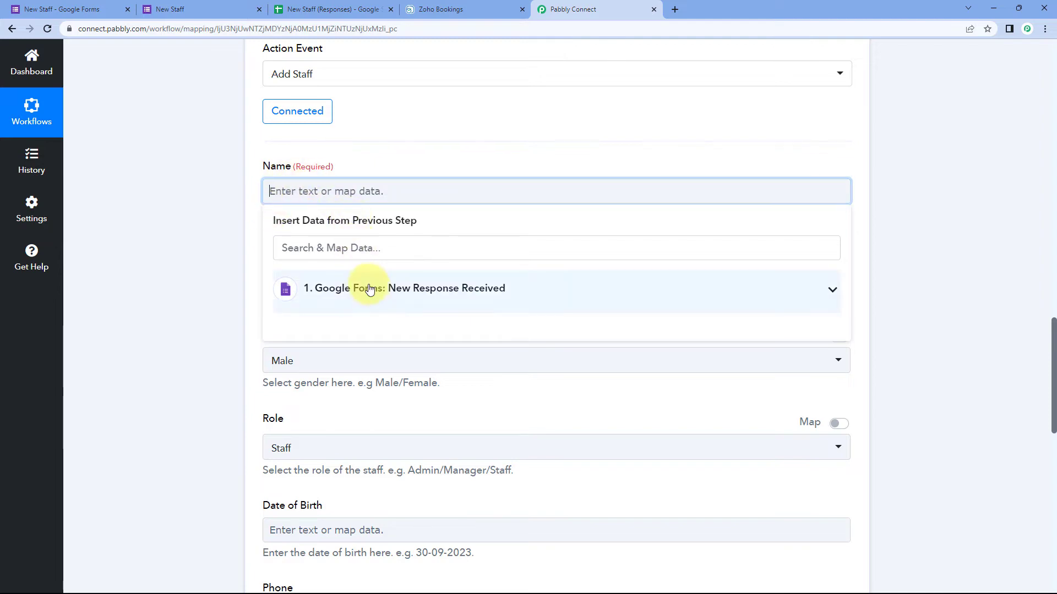
click(370, 291)
scroll(270, 298, down, 6)
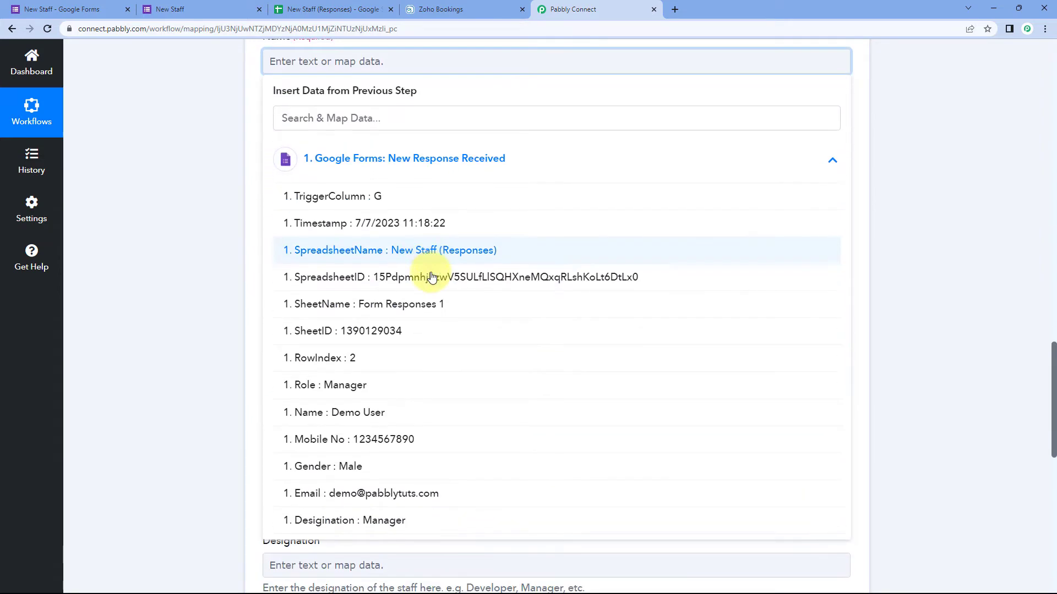
scroll(319, 297, up, 2)
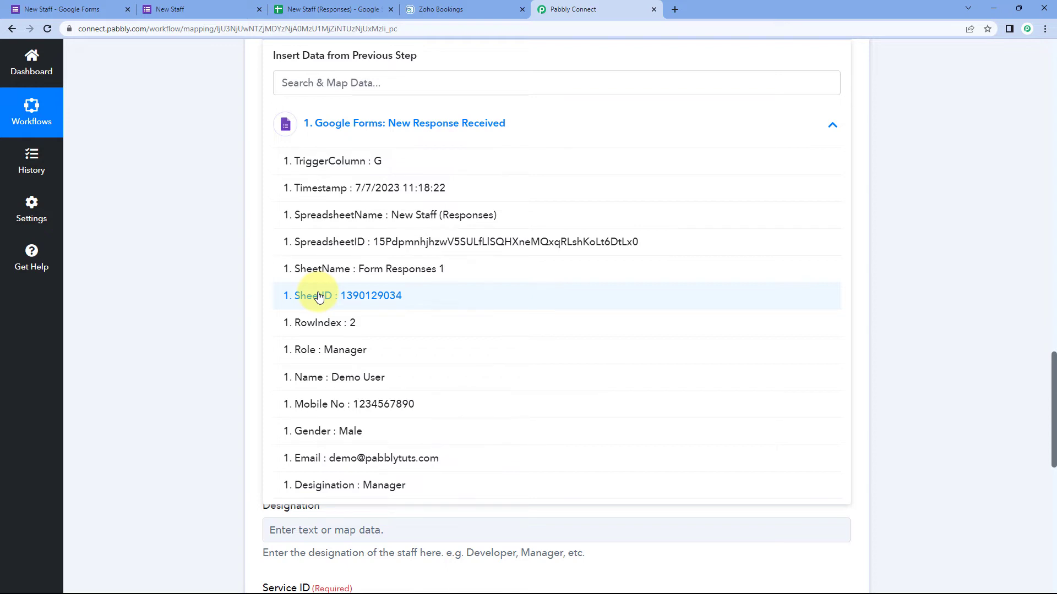
click(321, 378)
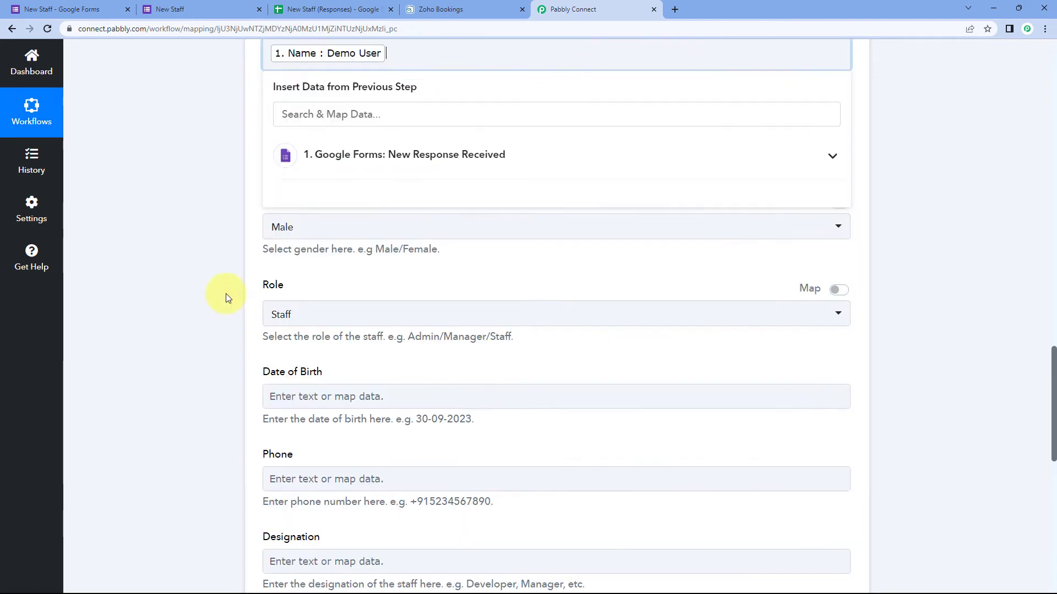
scroll(224, 295, up, 3)
click(229, 259)
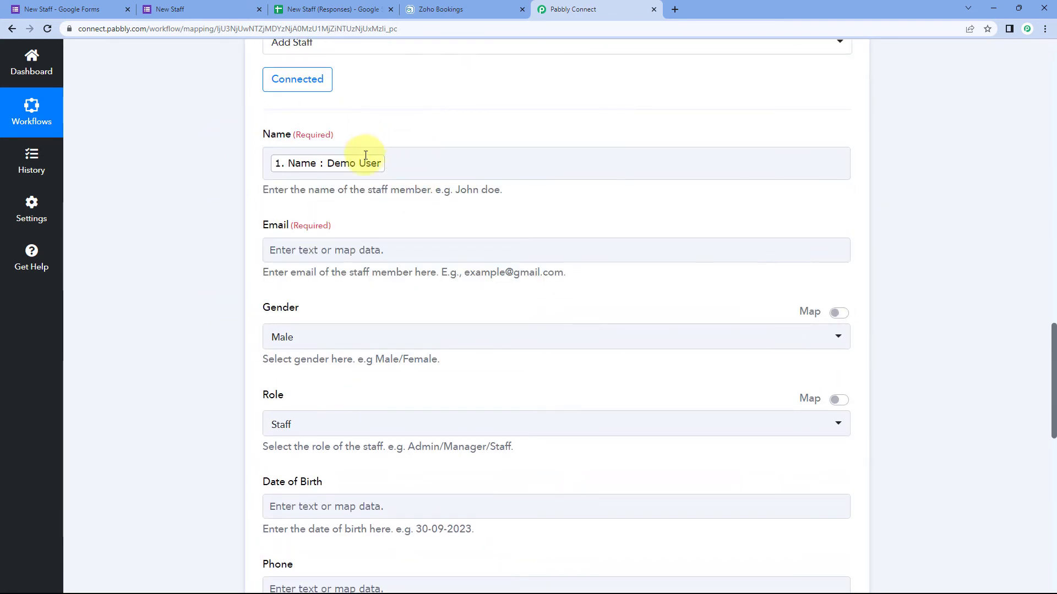
click(185, 6)
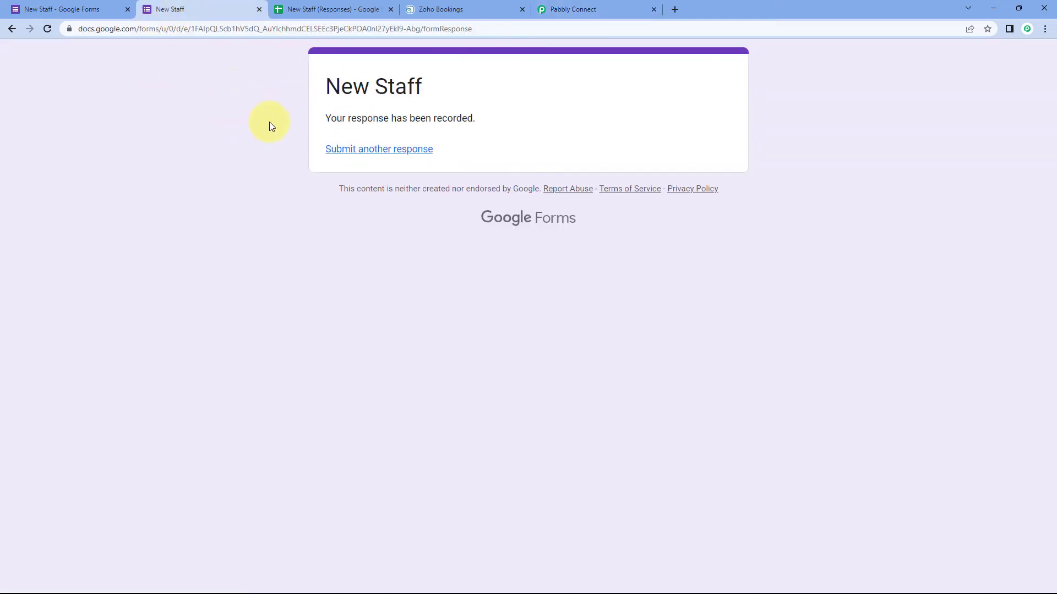
click(575, 8)
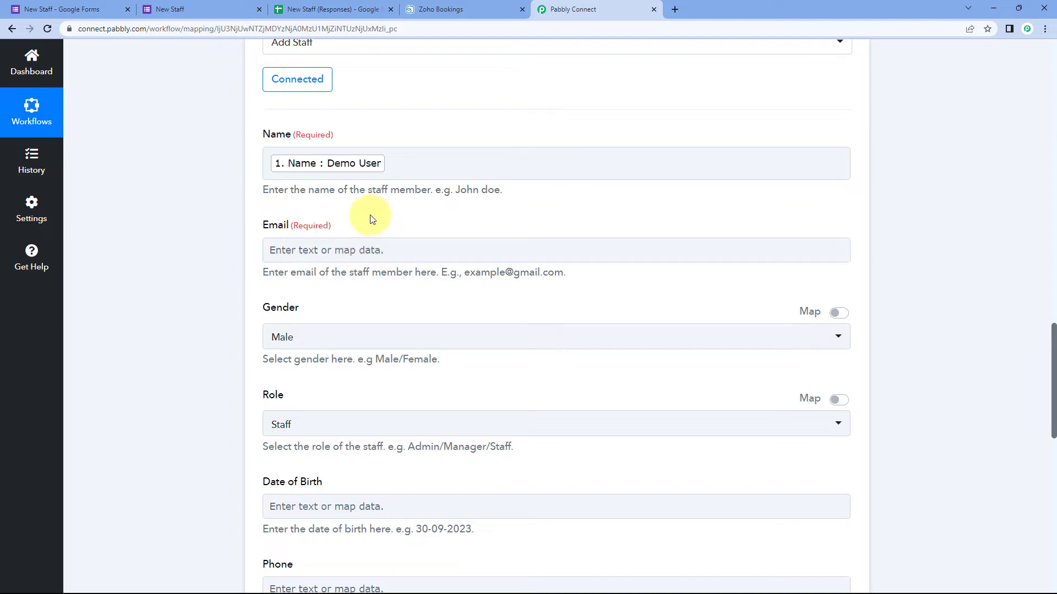
Step: Map the Add Staff Email field to the form response's Email answer
click(328, 252)
scroll(243, 246, down, 1)
click(400, 296)
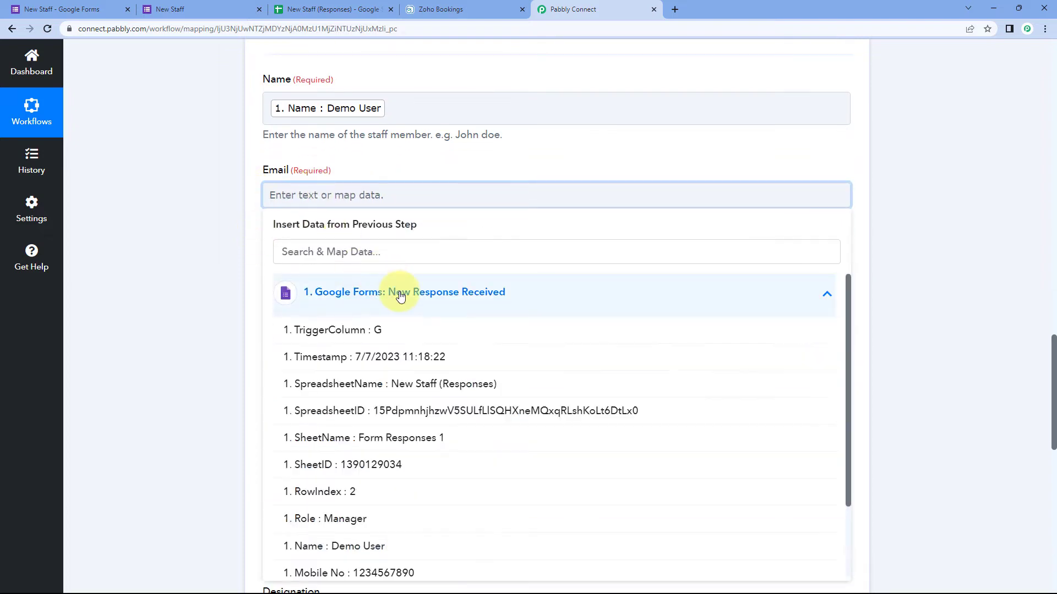
scroll(358, 332, down, 3)
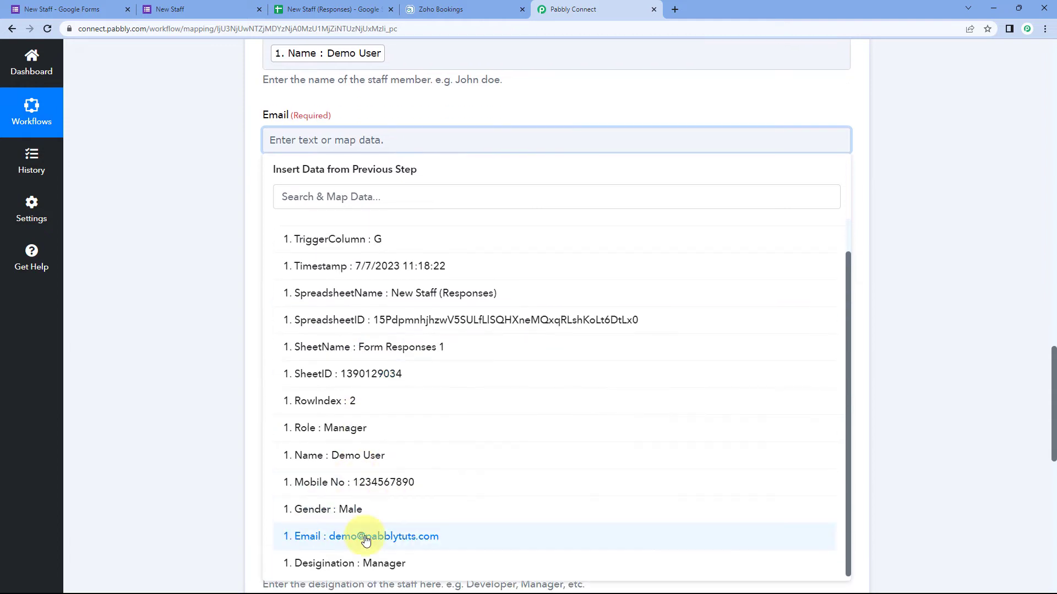
click(366, 537)
click(238, 223)
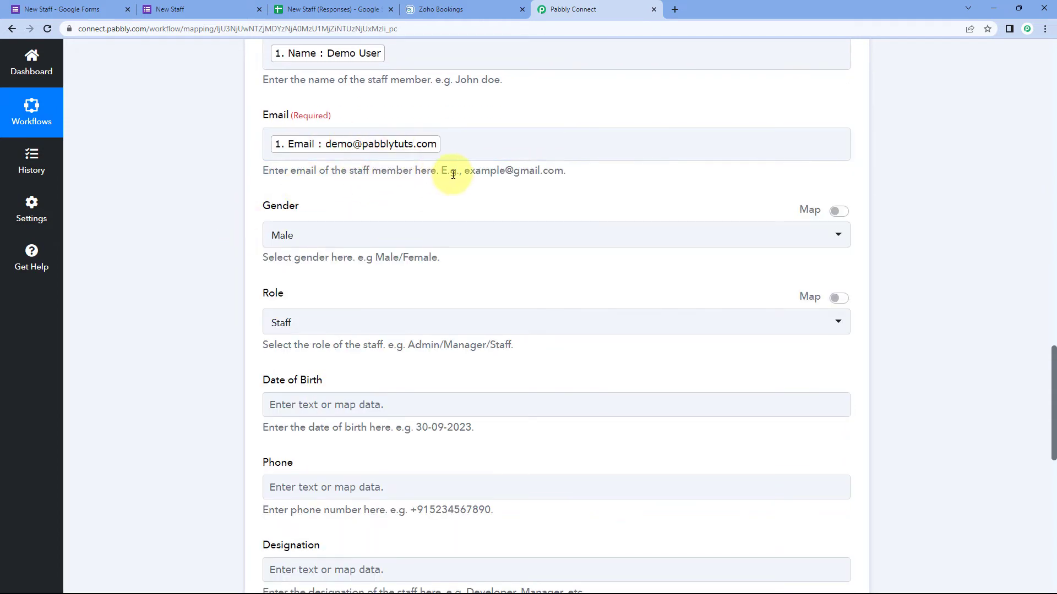
scroll(336, 173, down, 1)
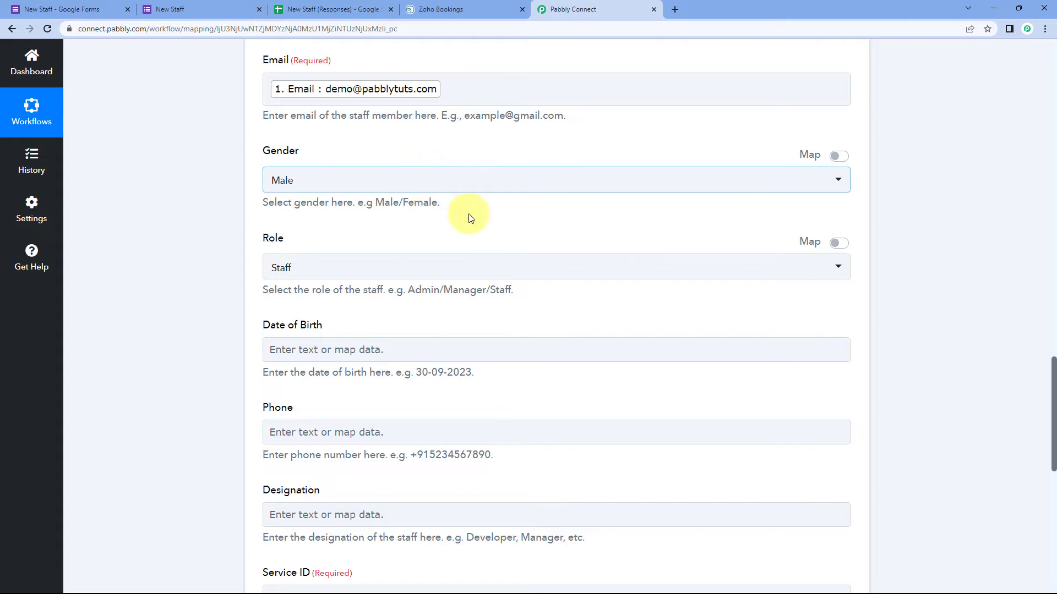
Step: Compare the Zoho Gender choices with the Gender question in the form editor
click(454, 189)
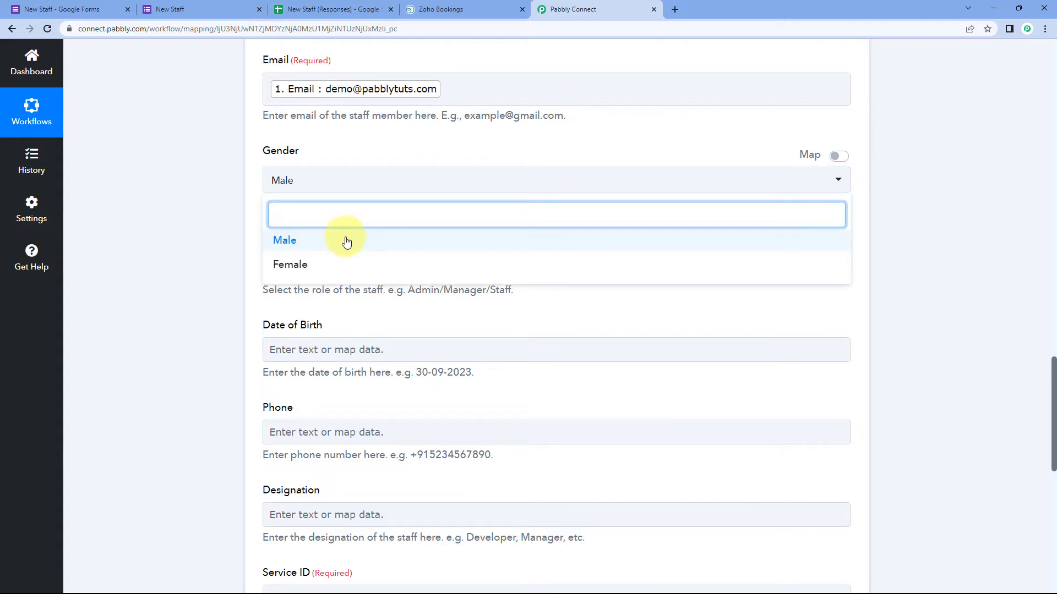
click(61, 9)
scroll(299, 230, down, 6)
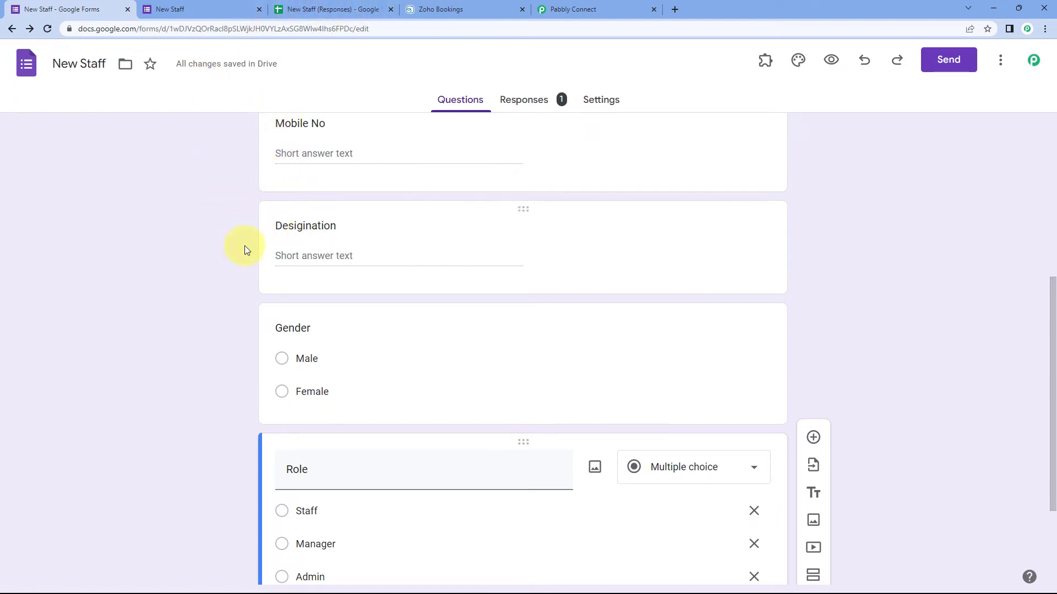
click(605, 9)
click(309, 145)
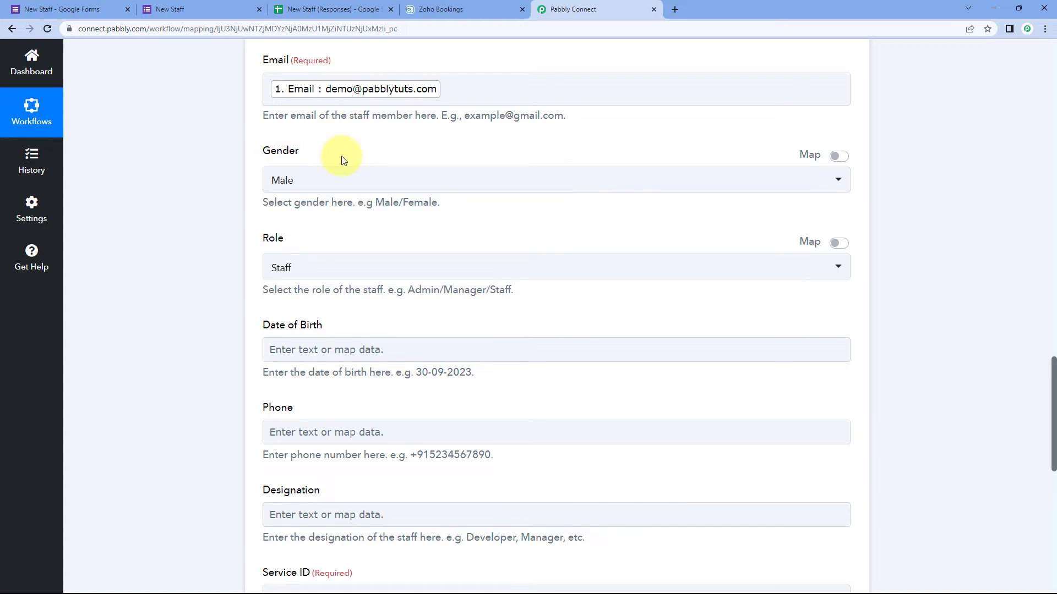
Step: Turn on Map for Gender, delete the fixed 'Male', and map '1. Gender : Male' from the form
click(837, 156)
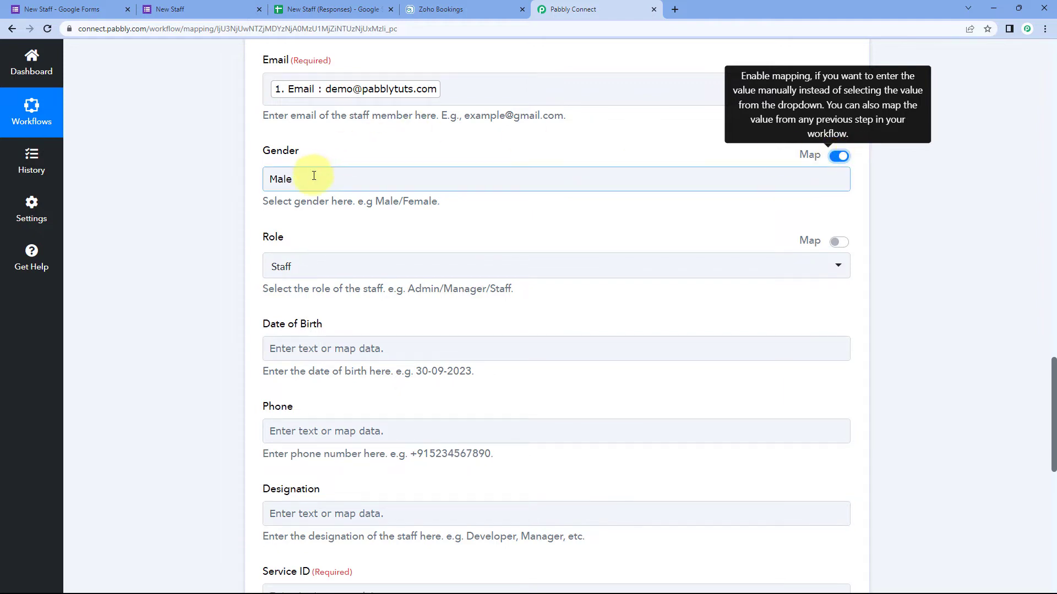
drag(313, 175, 266, 179)
key(BackSpace)
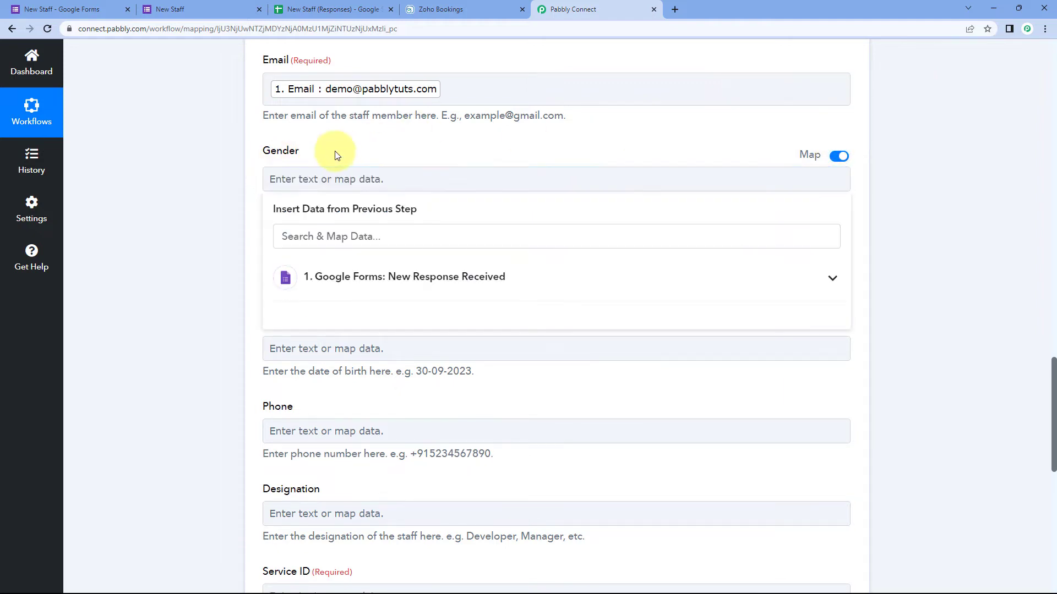
click(332, 156)
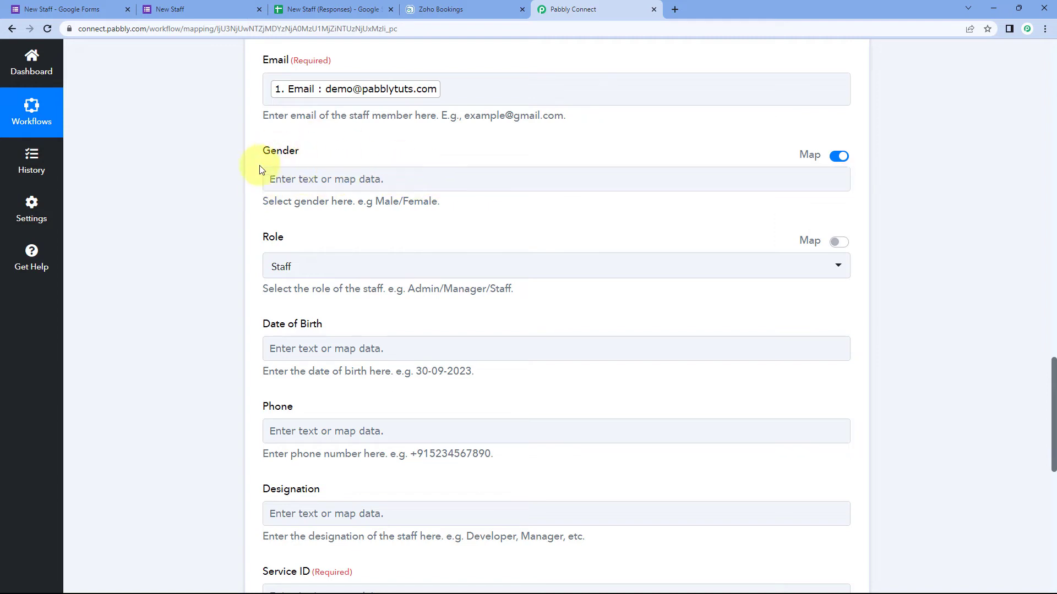
click(295, 178)
click(380, 277)
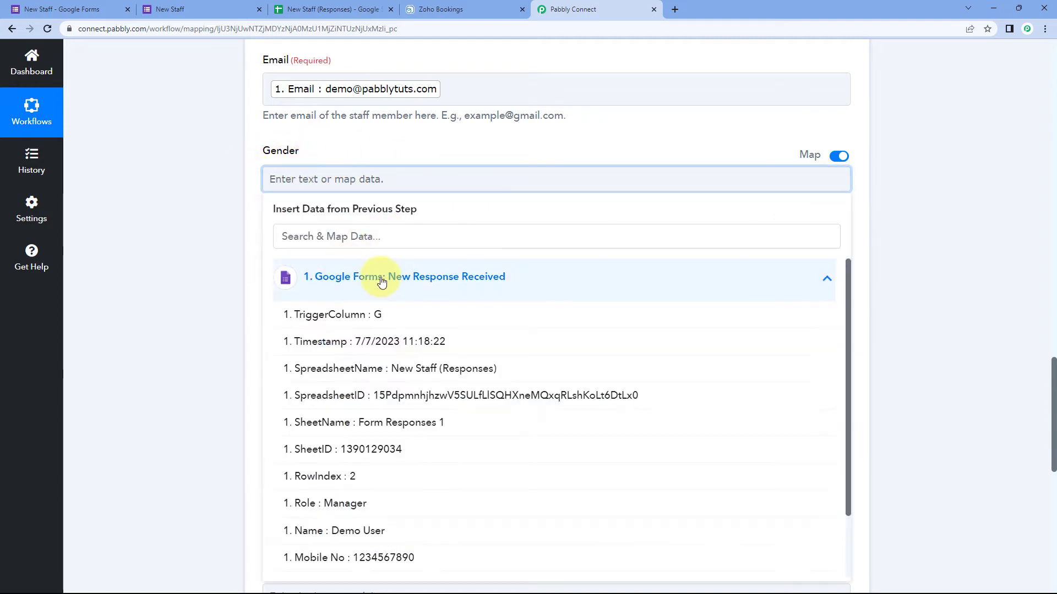
scroll(374, 322, down, 2)
scroll(364, 418, down, 1)
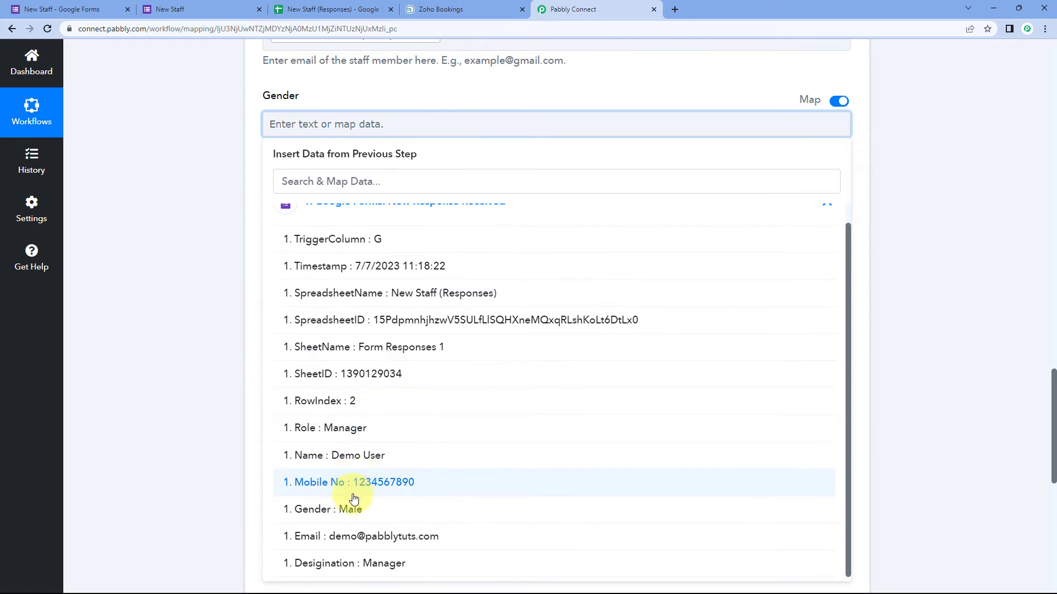
click(353, 511)
click(227, 209)
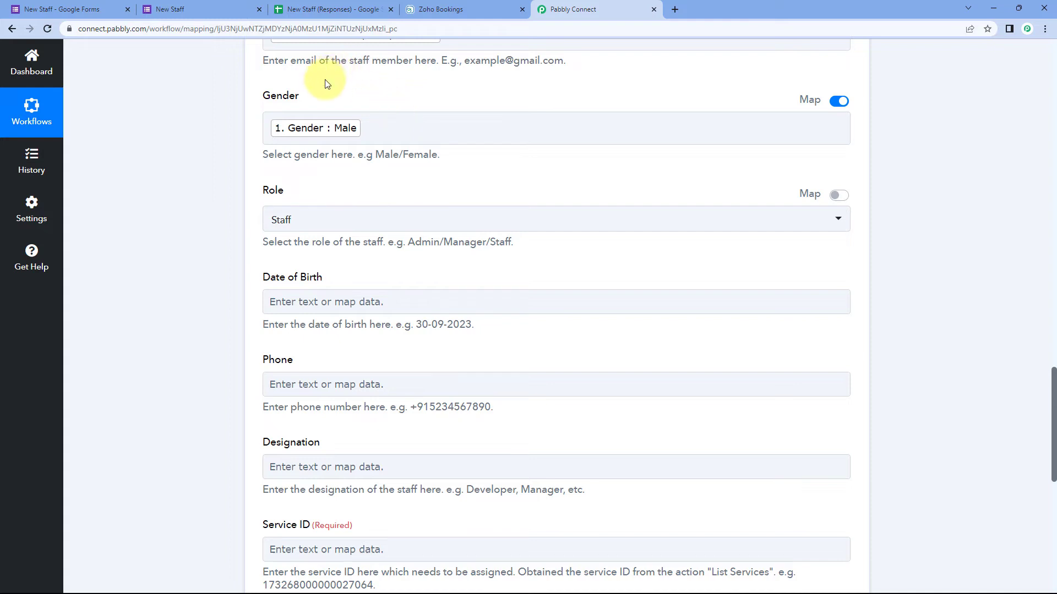
click(213, 9)
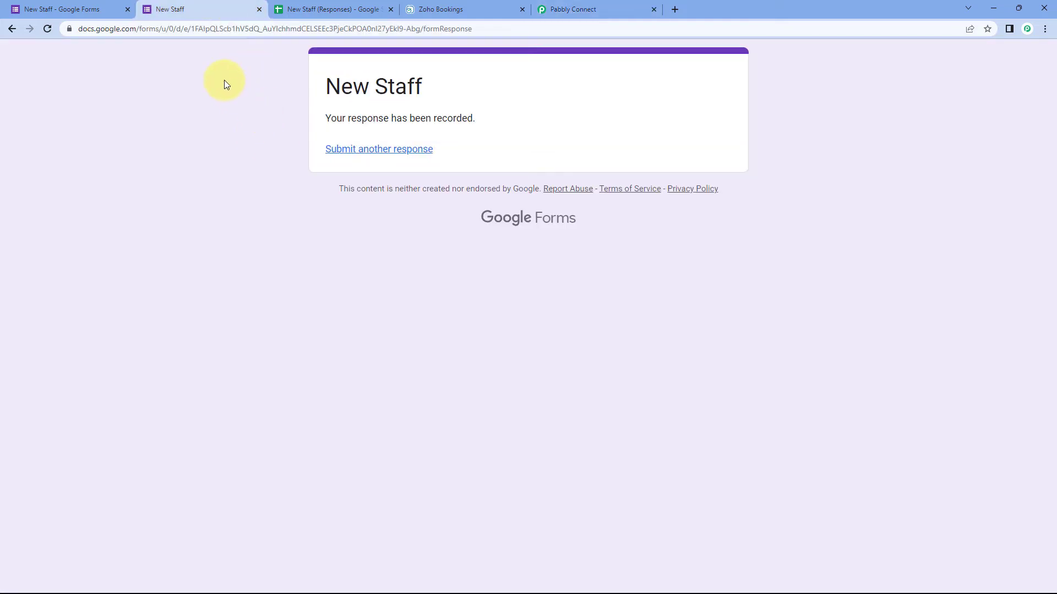
Step: Check the Role question in the Google form before mapping the Role field
click(607, 5)
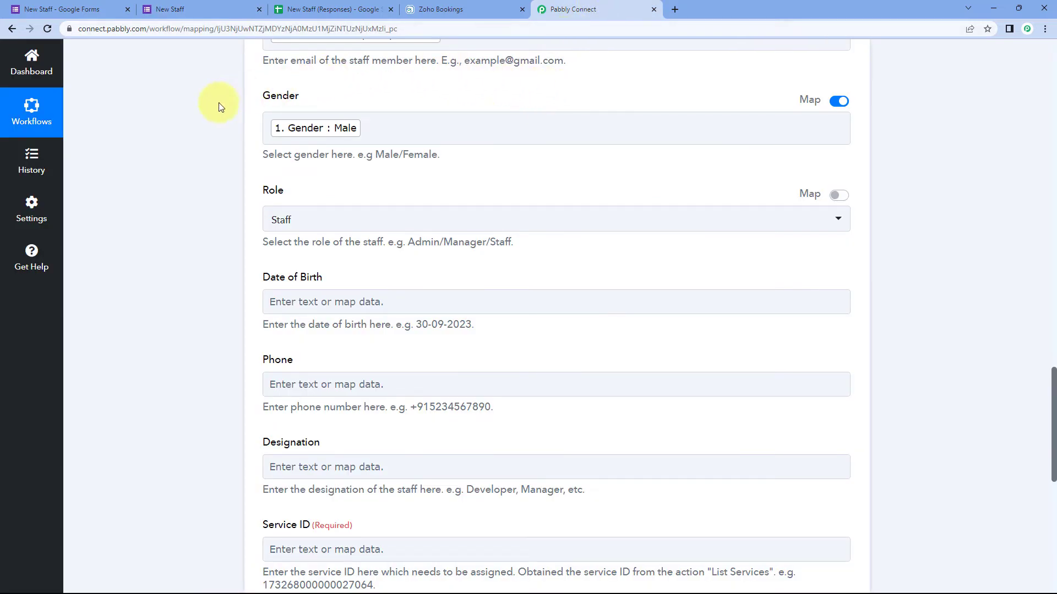
scroll(220, 106, down, 1)
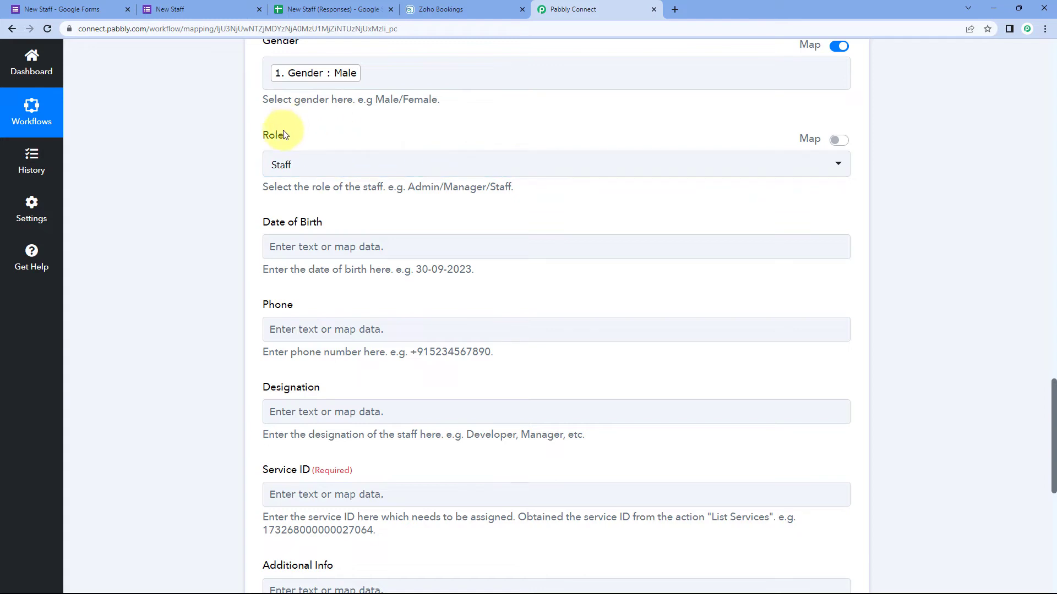
click(108, 9)
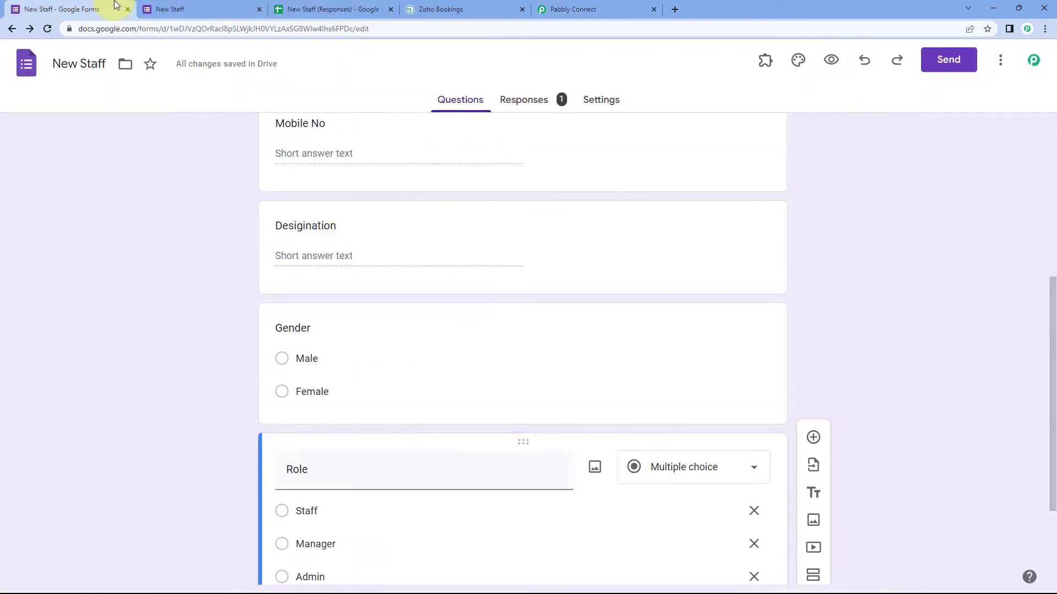
scroll(248, 256, down, 2)
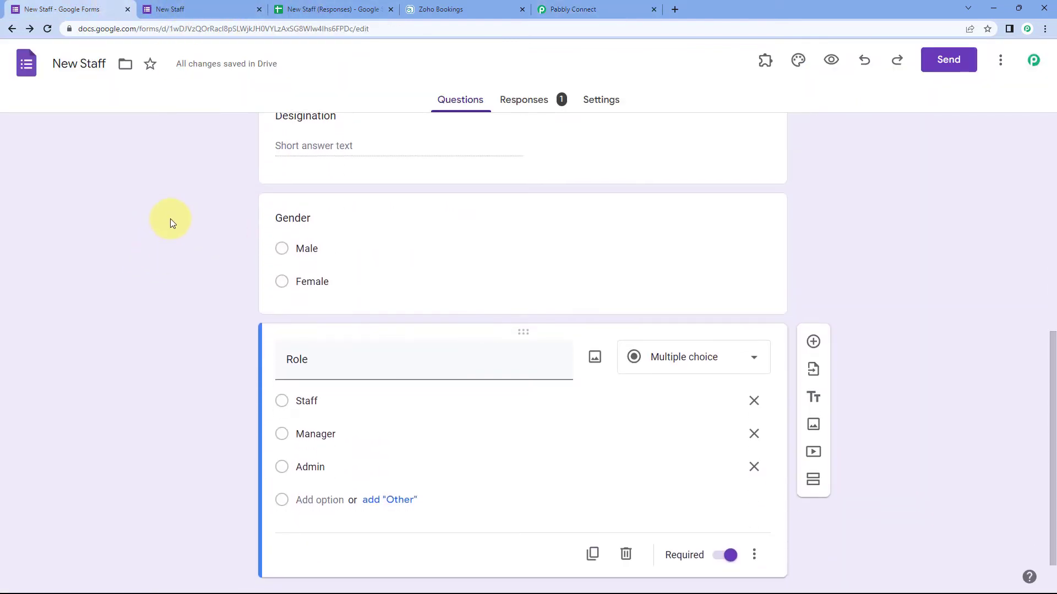
click(432, 5)
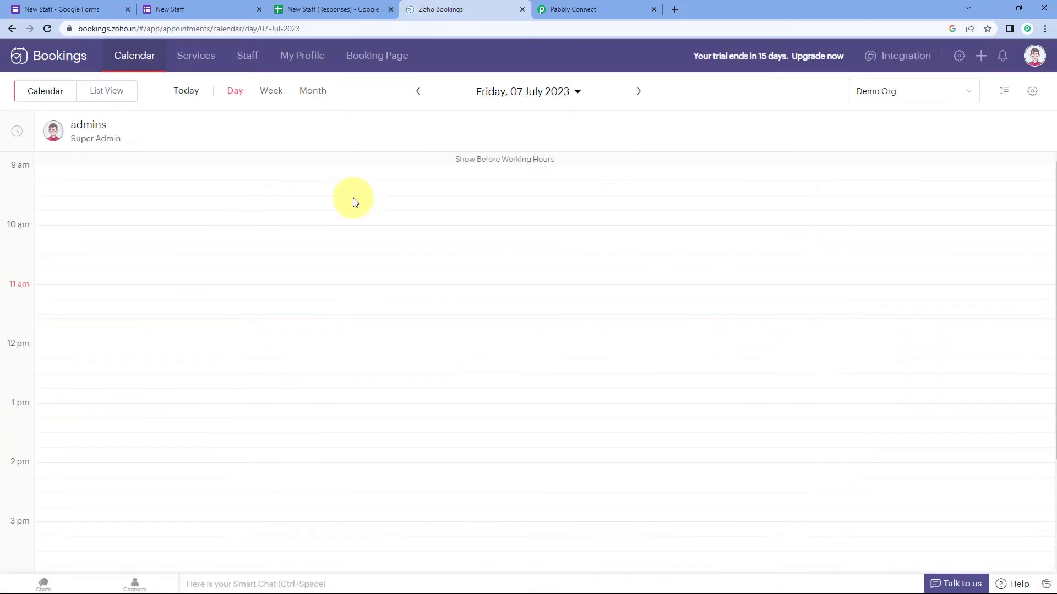
click(625, 8)
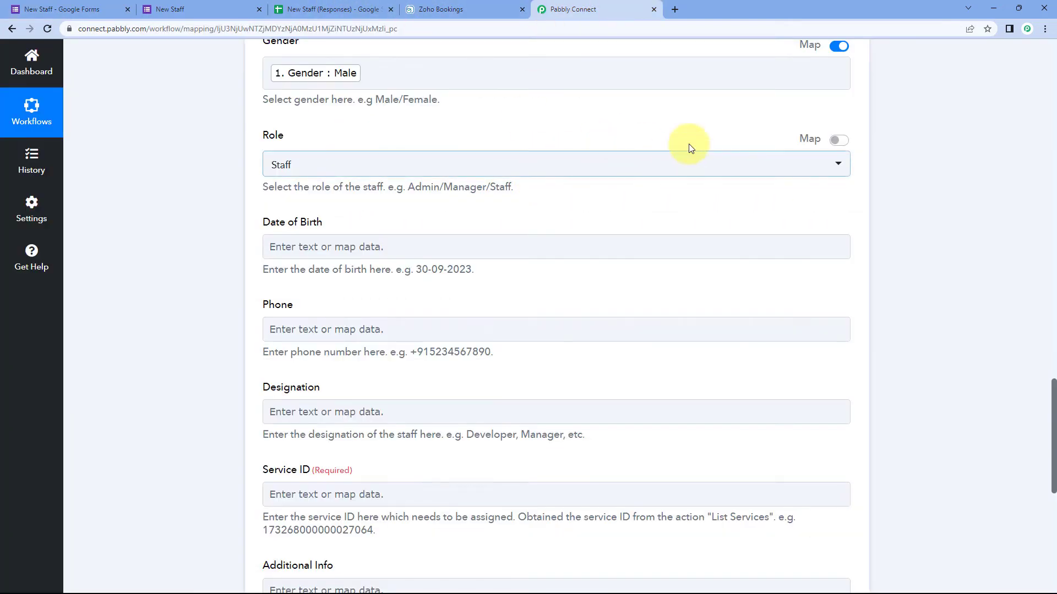
Step: Turn on Map for Role, delete the fixed 'Staff', and map the form's Role : Manager
click(838, 139)
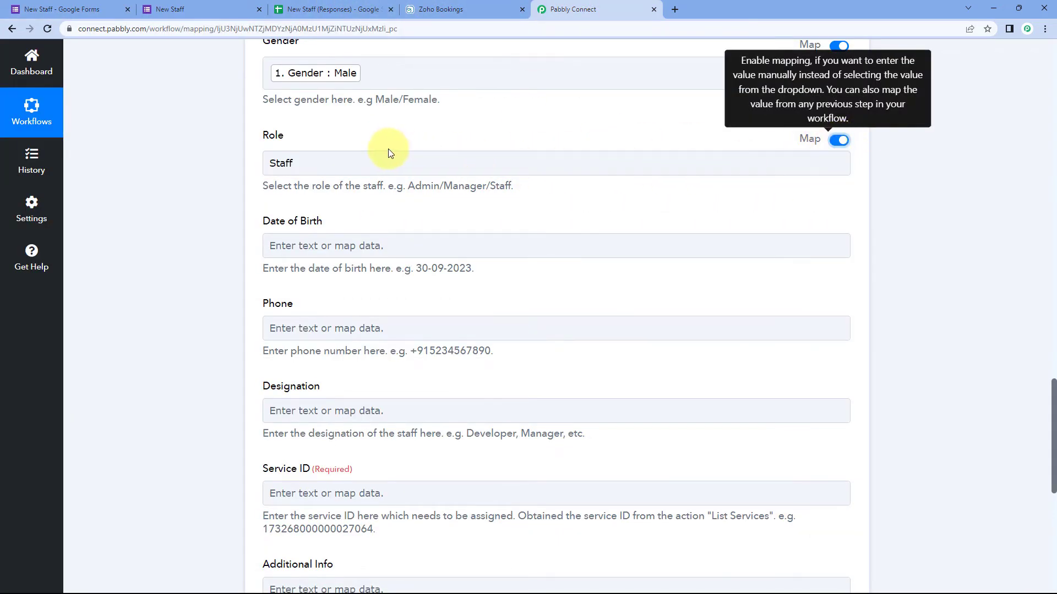
drag(332, 158, 246, 165)
key(BackSpace)
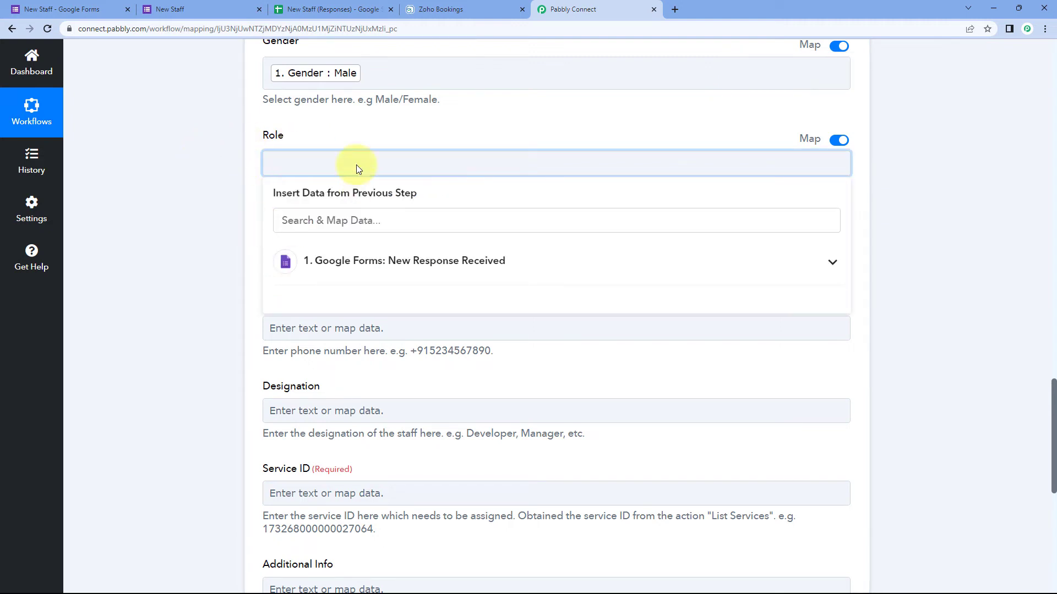
click(377, 263)
scroll(211, 265, down, 1)
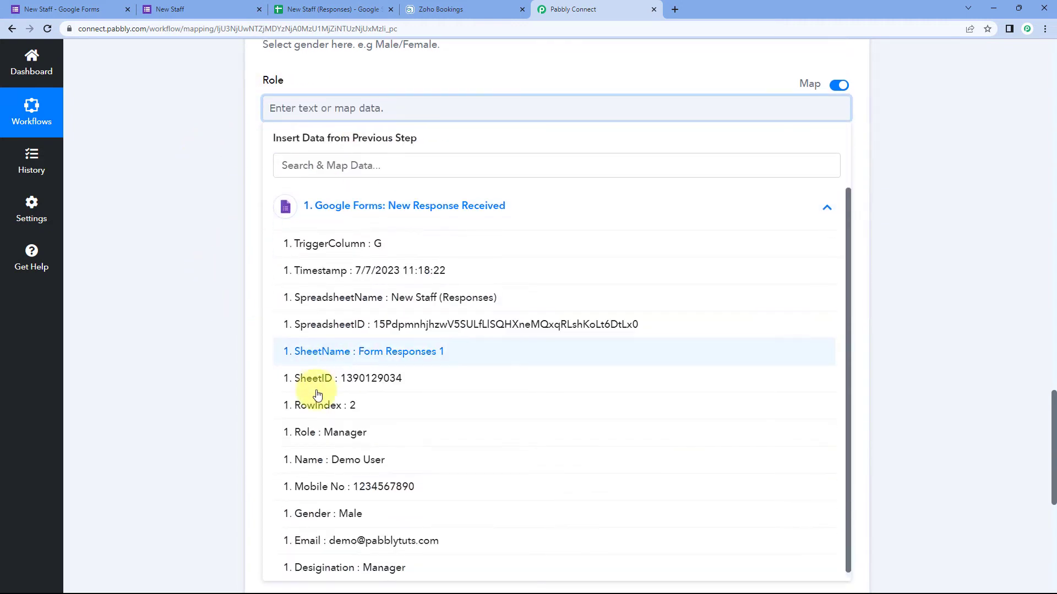
click(342, 432)
click(227, 206)
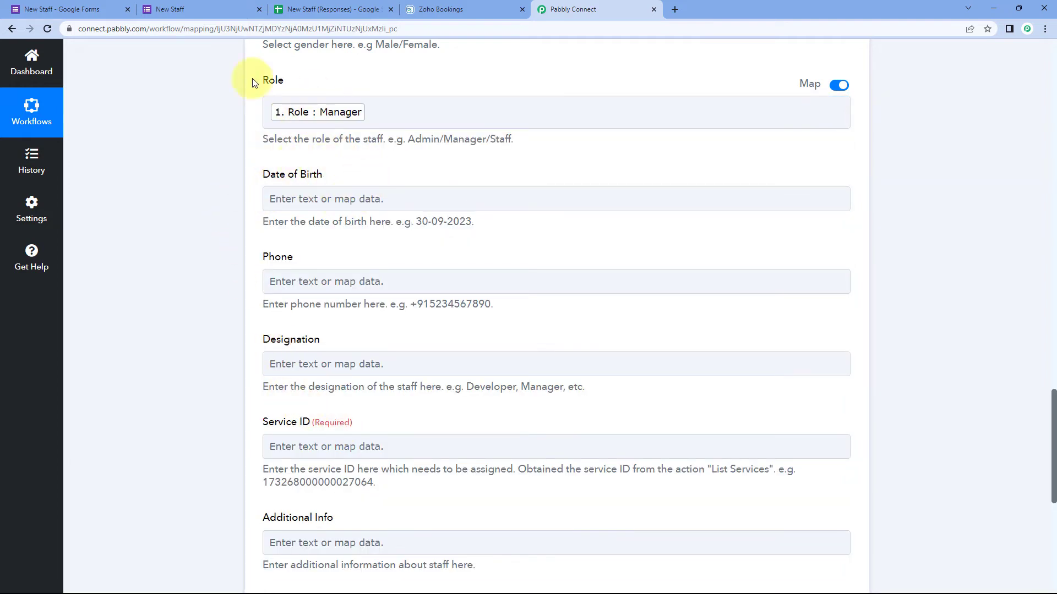
Step: Map the Add Staff Phone field to the form's Mobile No answer
click(83, 9)
scroll(260, 246, up, 2)
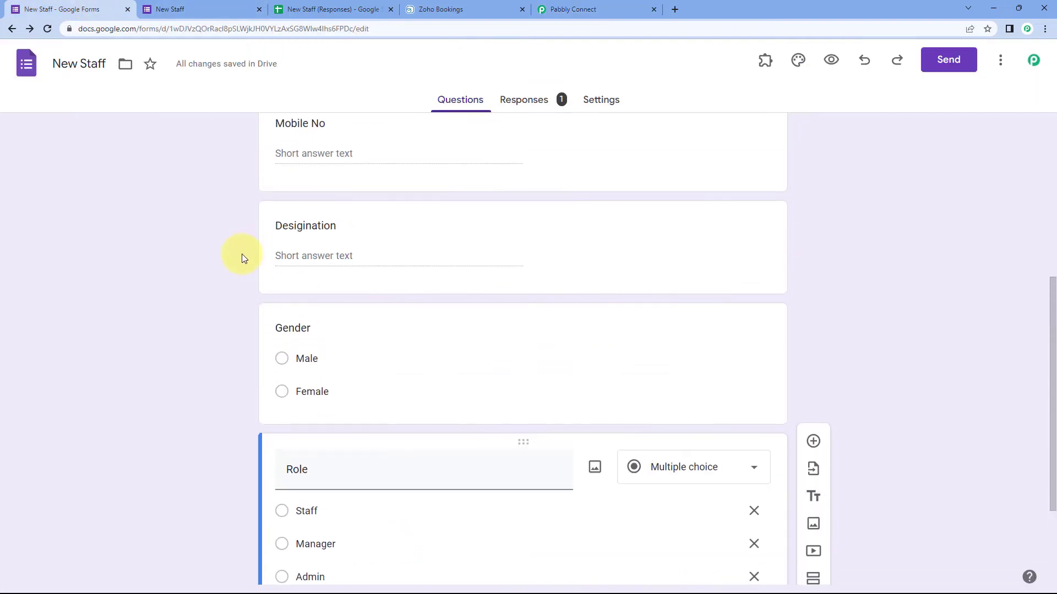
scroll(242, 242, up, 1)
scroll(242, 242, down, 2)
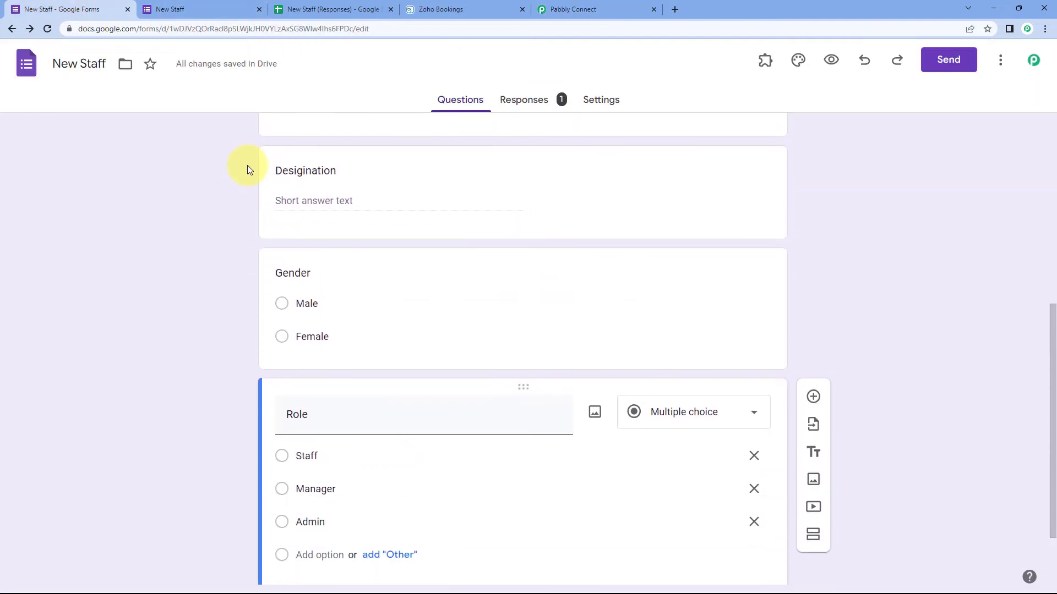
click(575, 10)
click(376, 199)
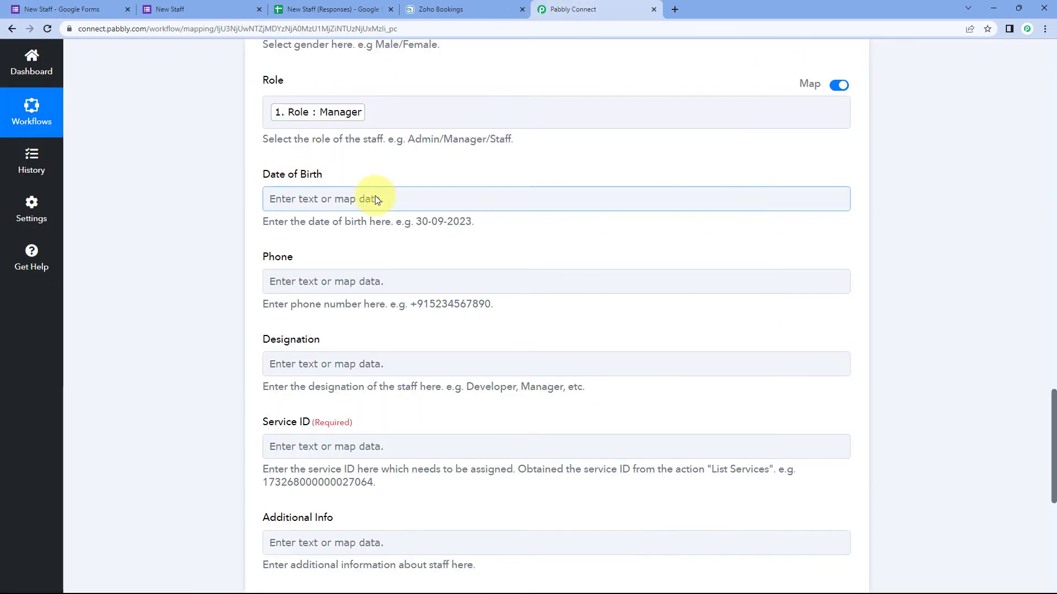
scroll(387, 200, down, 2)
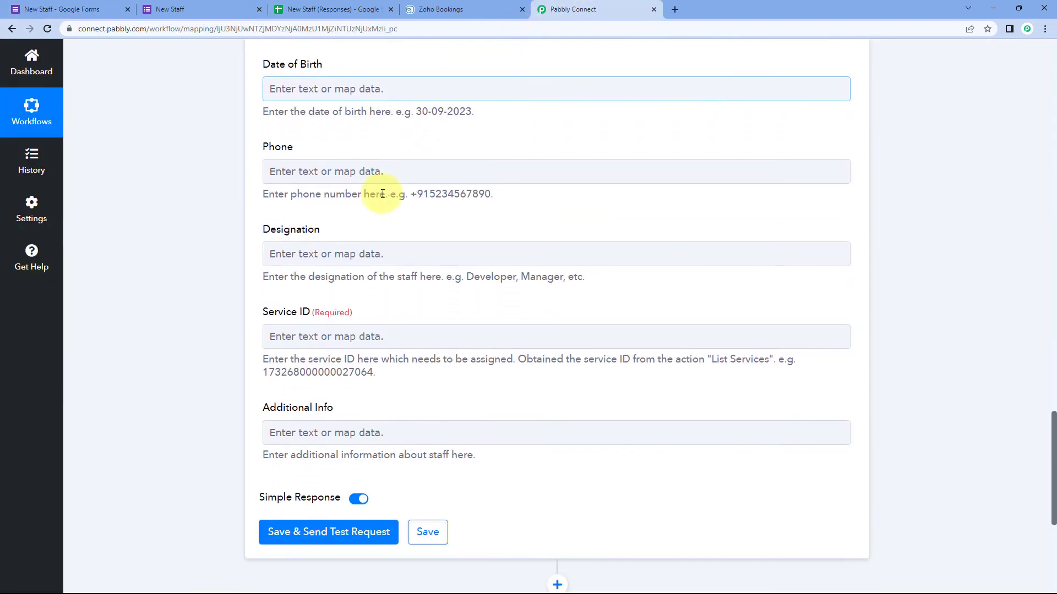
click(315, 170)
click(326, 173)
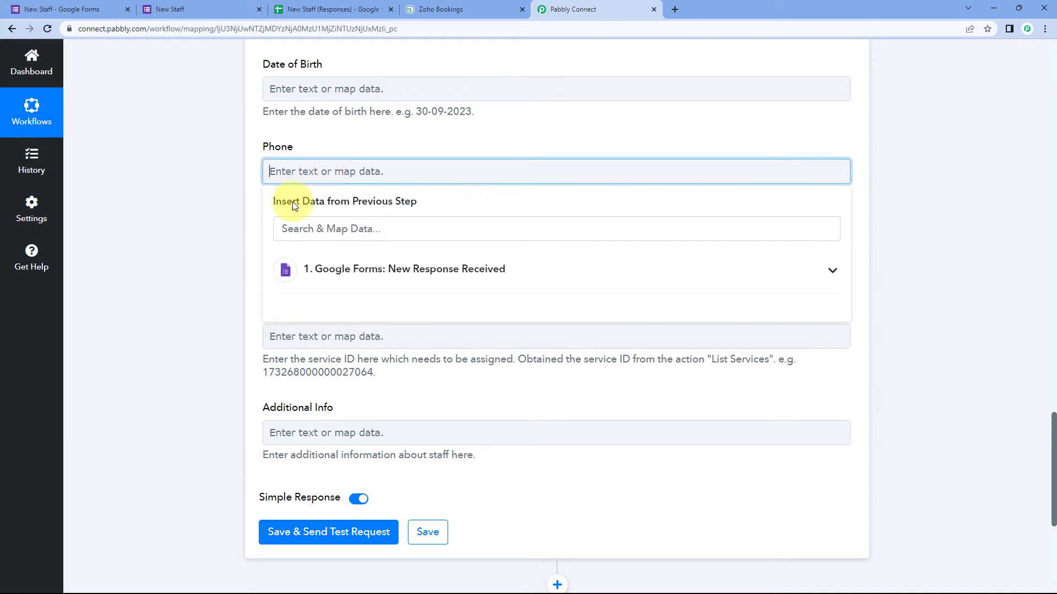
click(403, 268)
scroll(437, 519, down, 2)
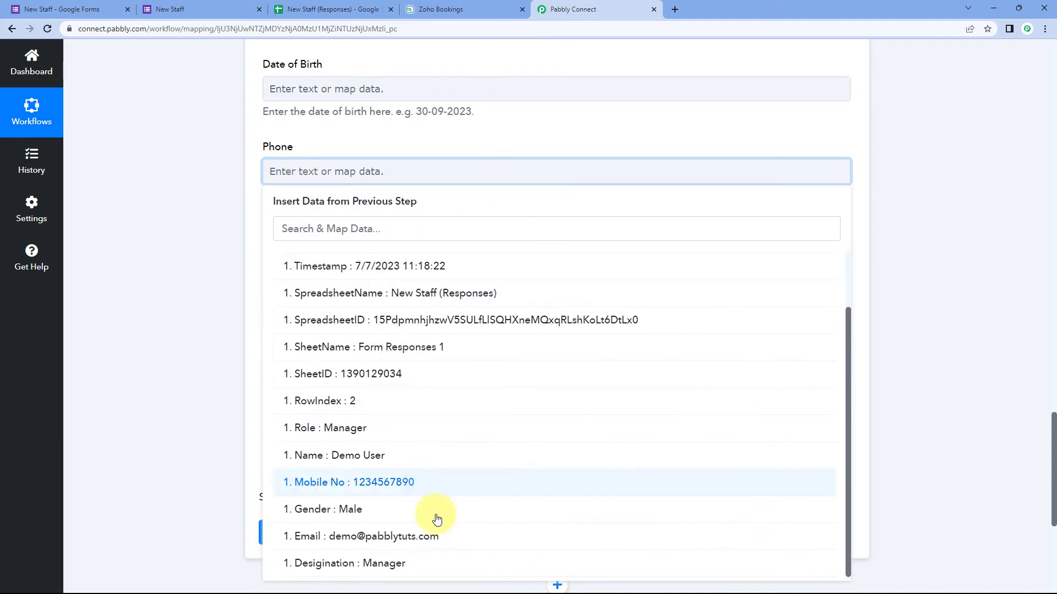
click(424, 490)
click(227, 190)
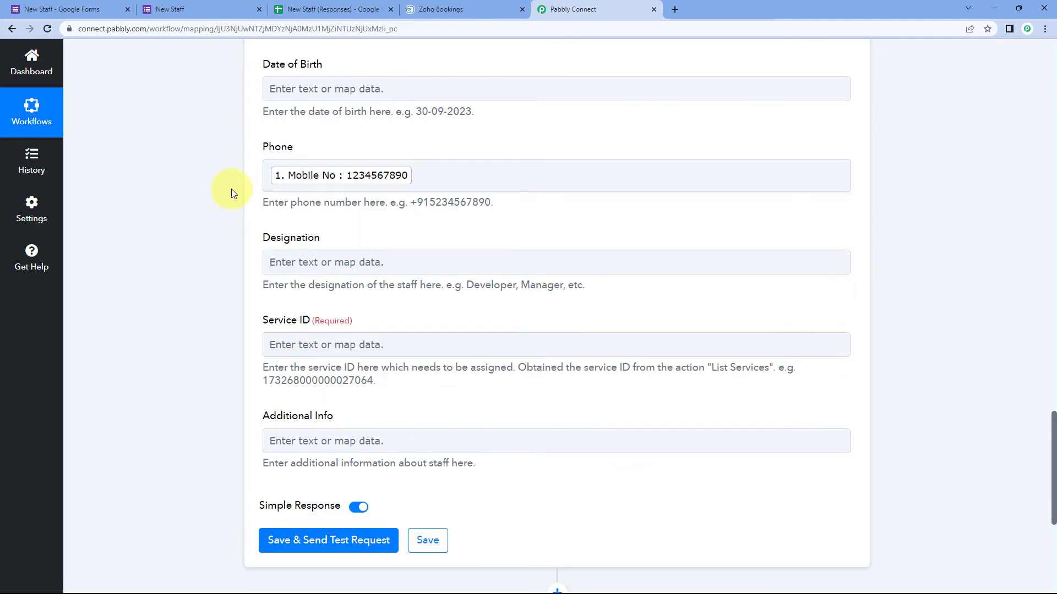
Step: Map the Designation field to the form's Designation : Manager answer
scroll(267, 220, down, 1)
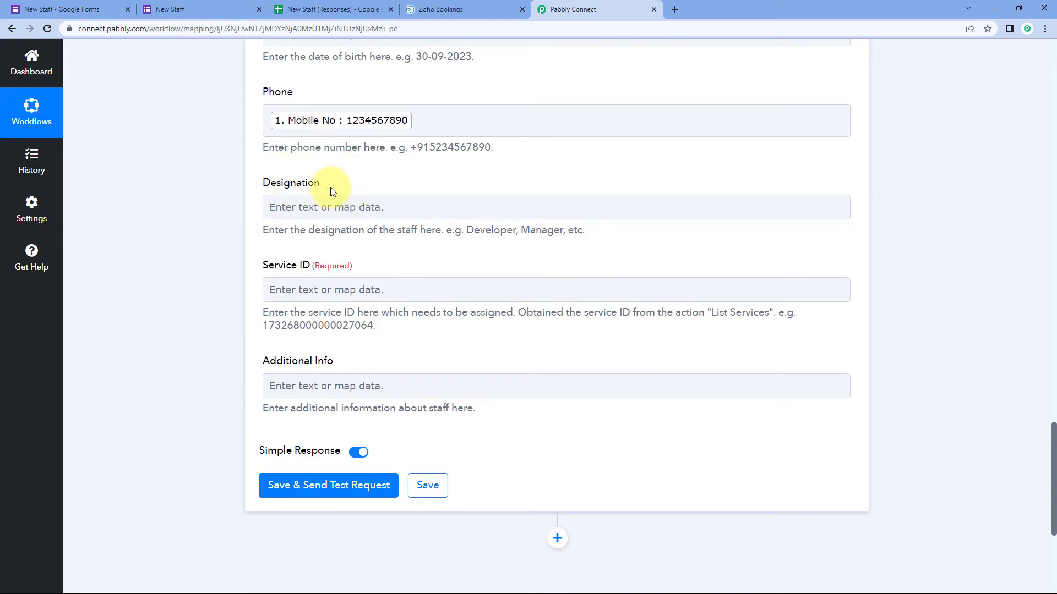
click(343, 212)
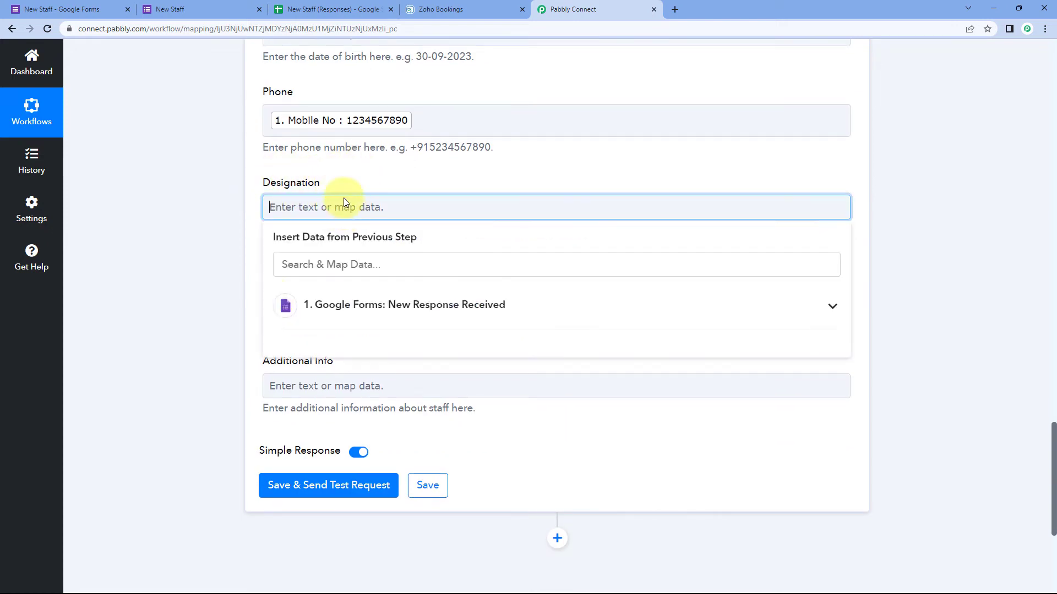
click(341, 303)
scroll(330, 390, down, 2)
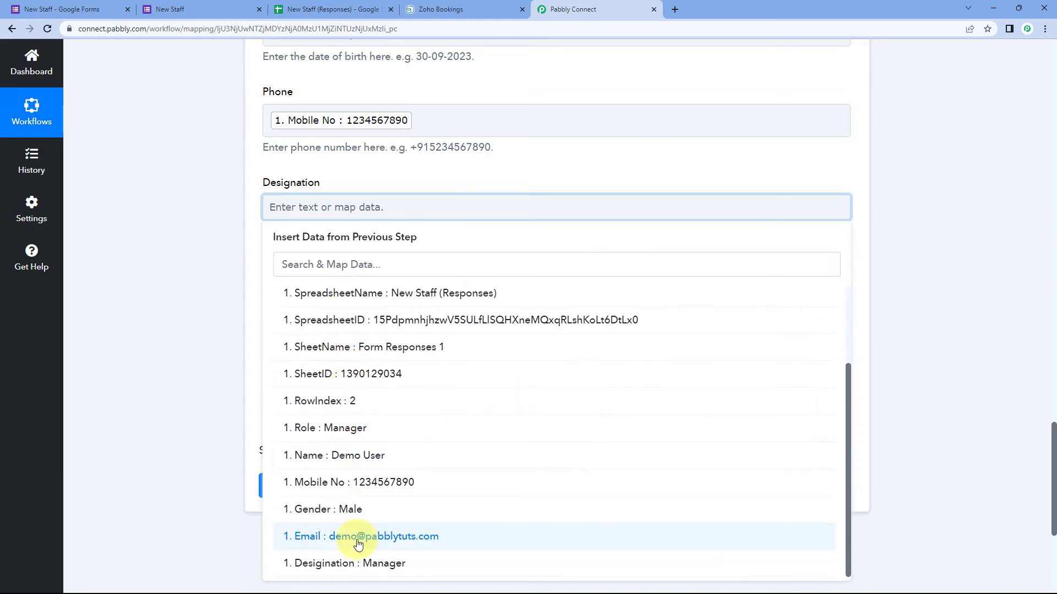
click(354, 562)
click(238, 242)
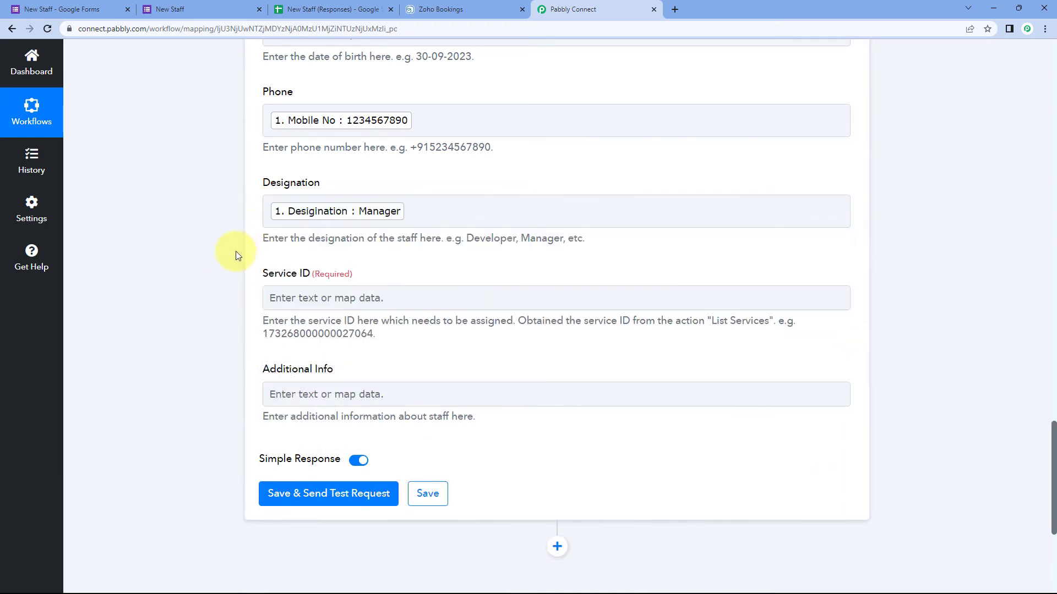
scroll(242, 236, down, 1)
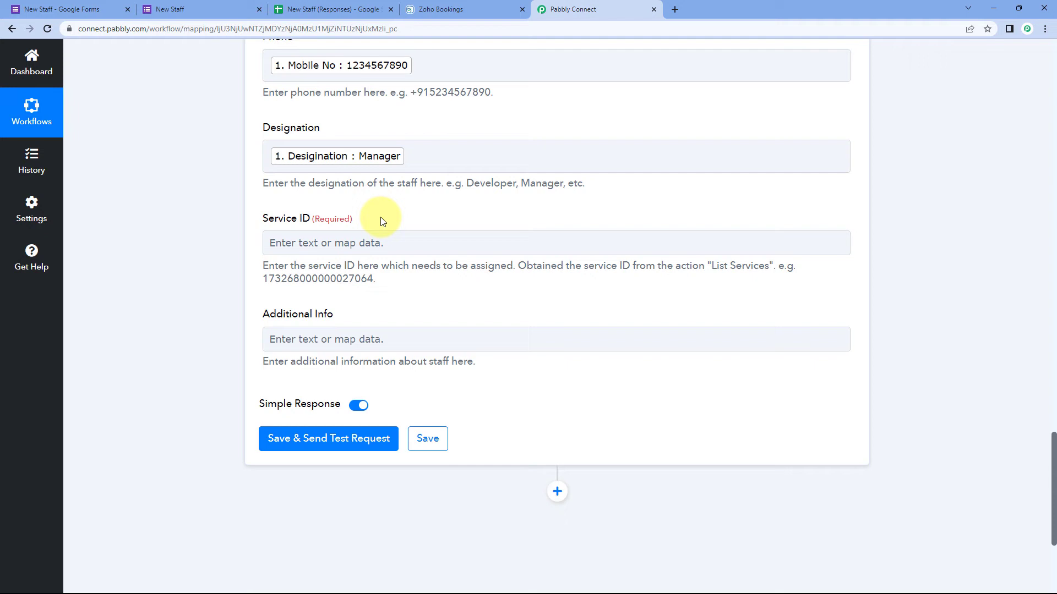
click(464, 7)
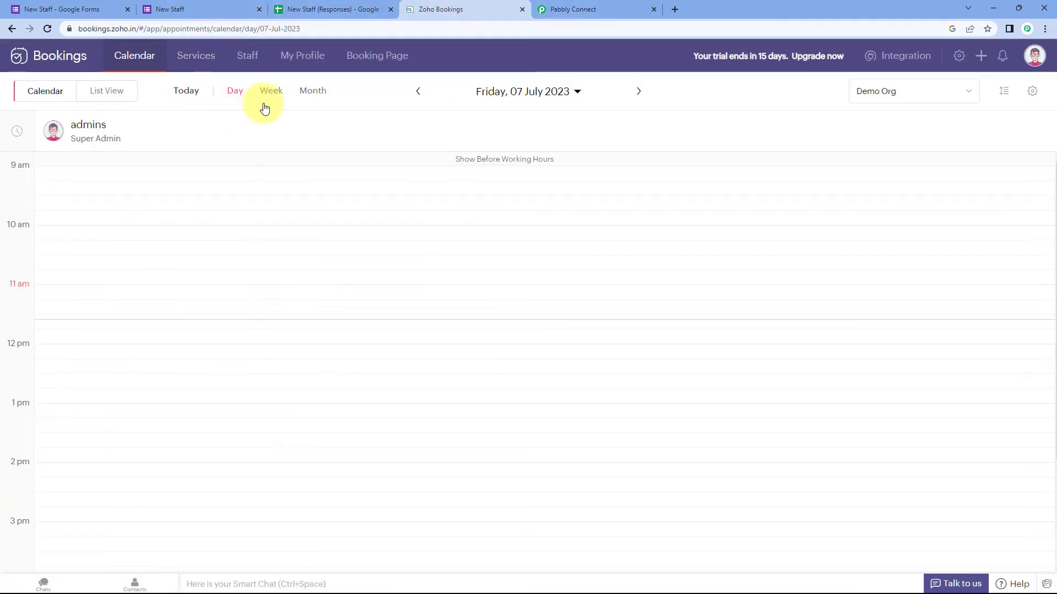
click(195, 55)
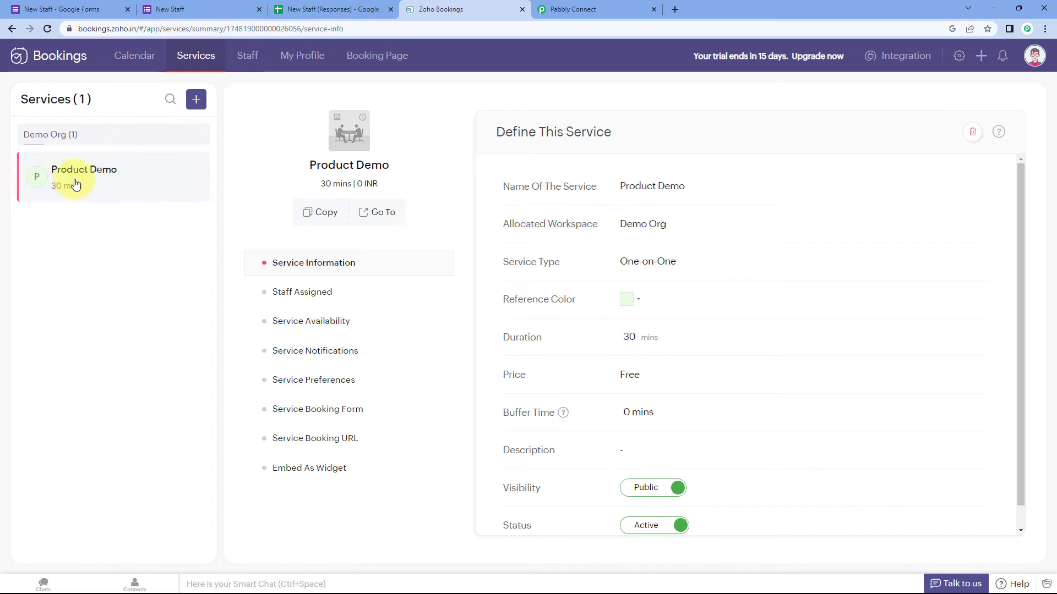
click(556, 9)
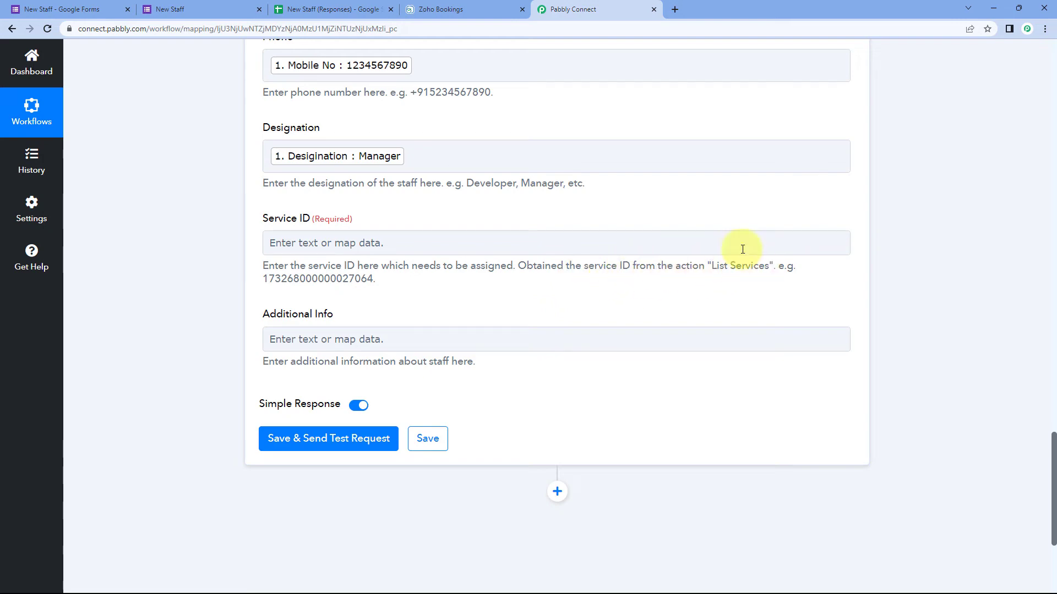
scroll(219, 209, up, 5)
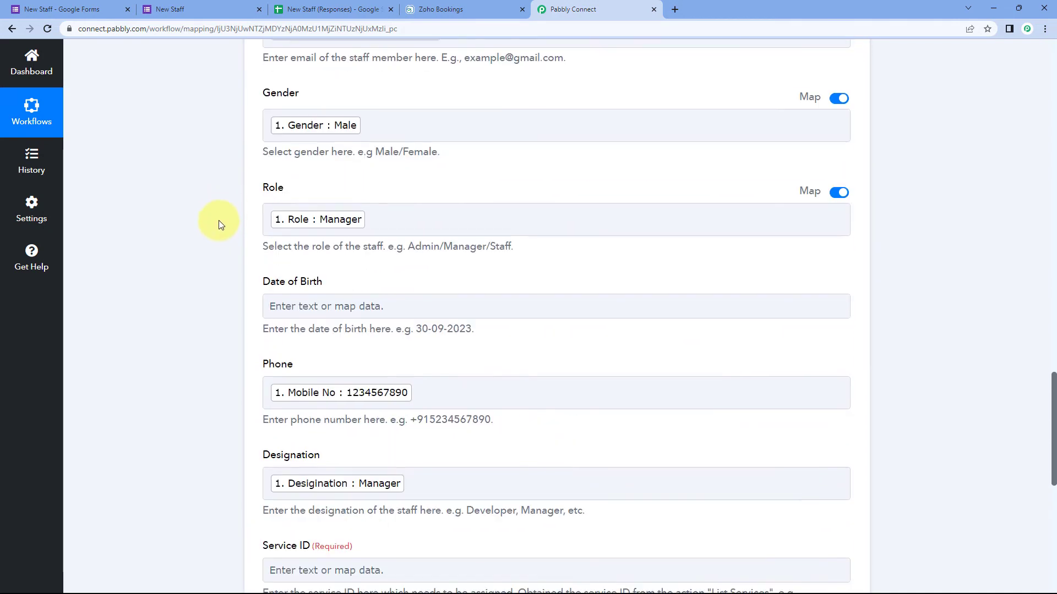
scroll(223, 223, up, 7)
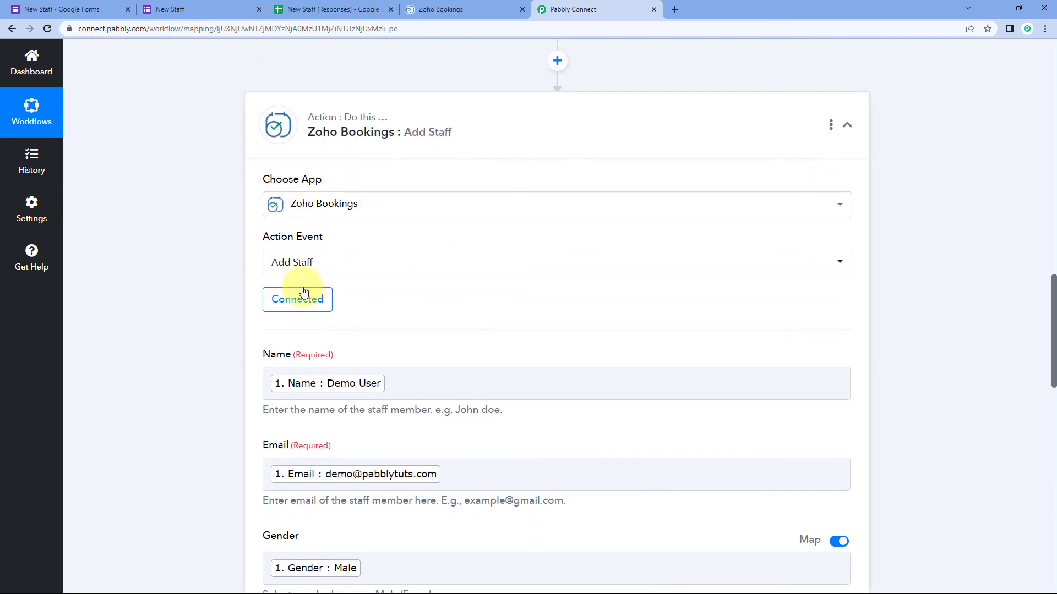
click(335, 269)
scroll(278, 265, down, 5)
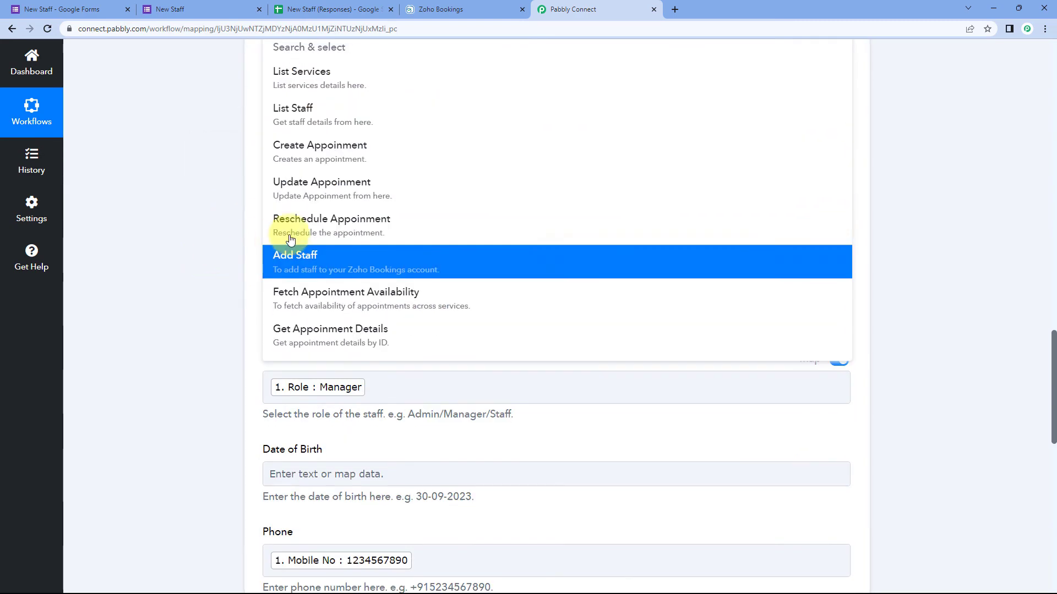
scroll(248, 184, up, 1)
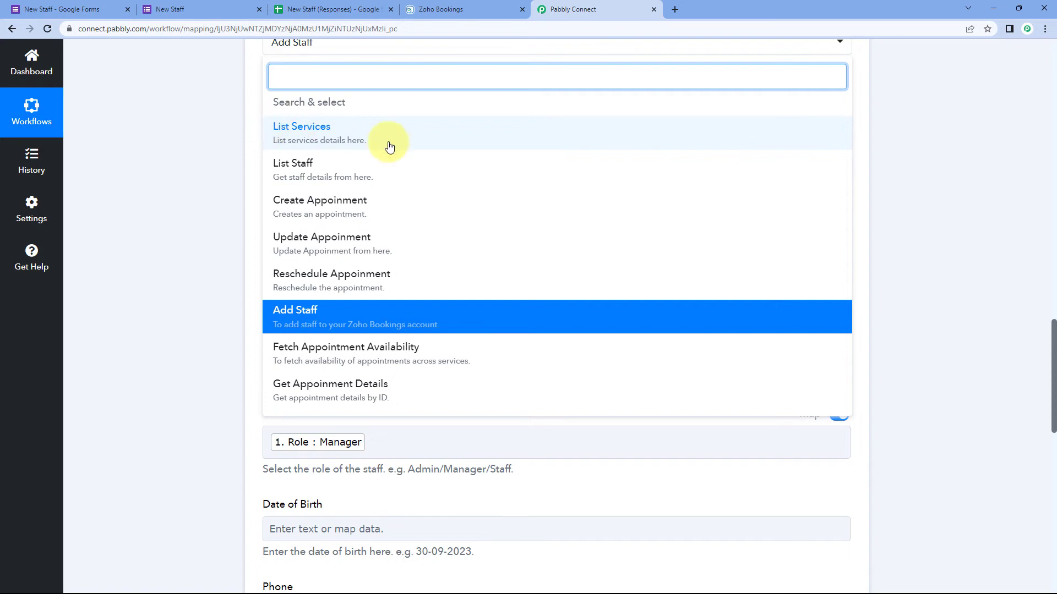
click(237, 126)
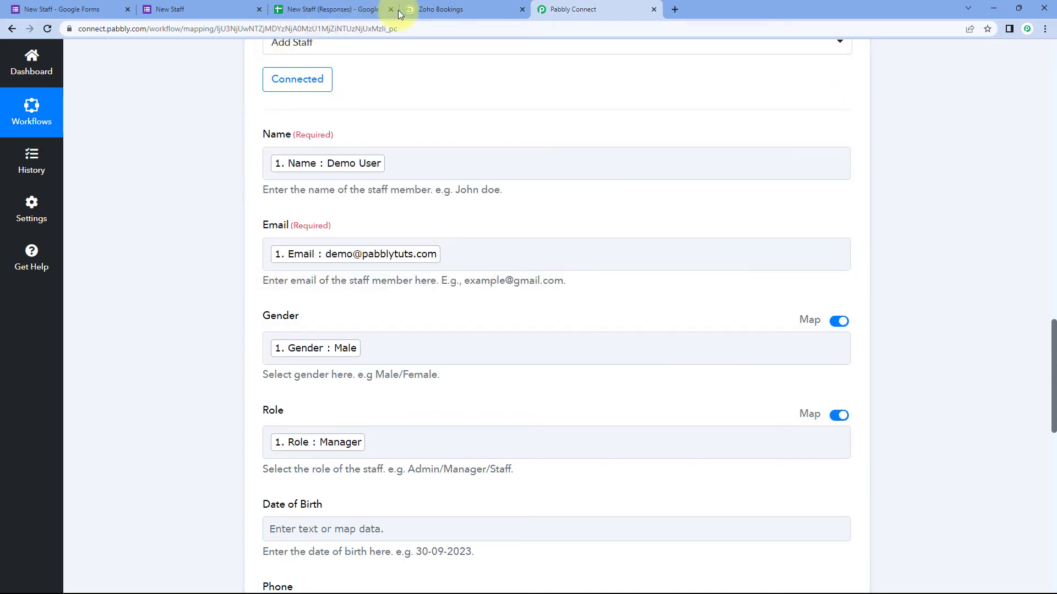
click(437, 10)
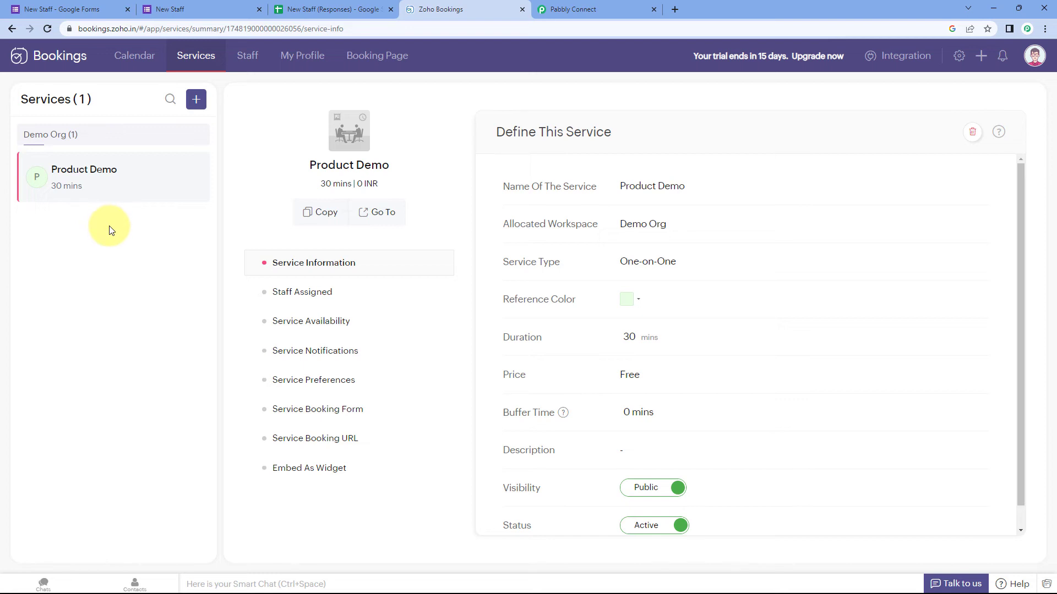
click(577, 7)
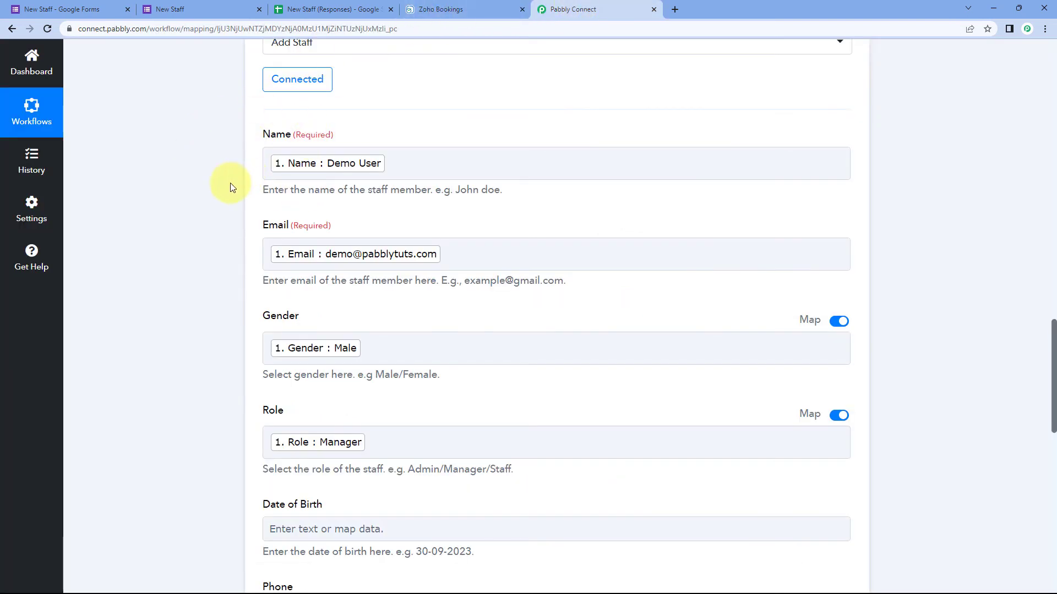
scroll(228, 184, down, 5)
scroll(226, 185, down, 5)
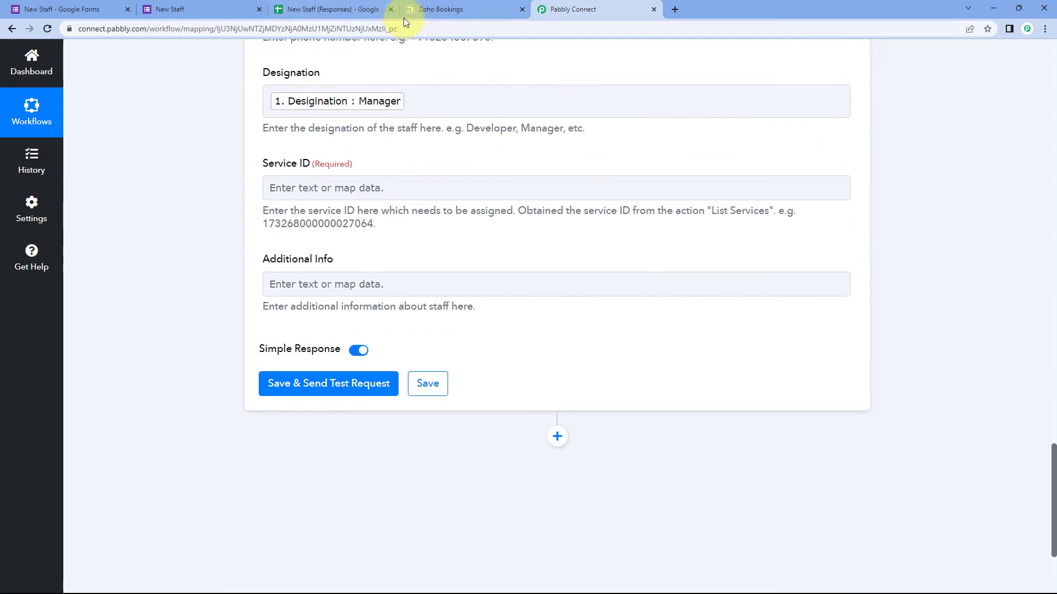
click(440, 10)
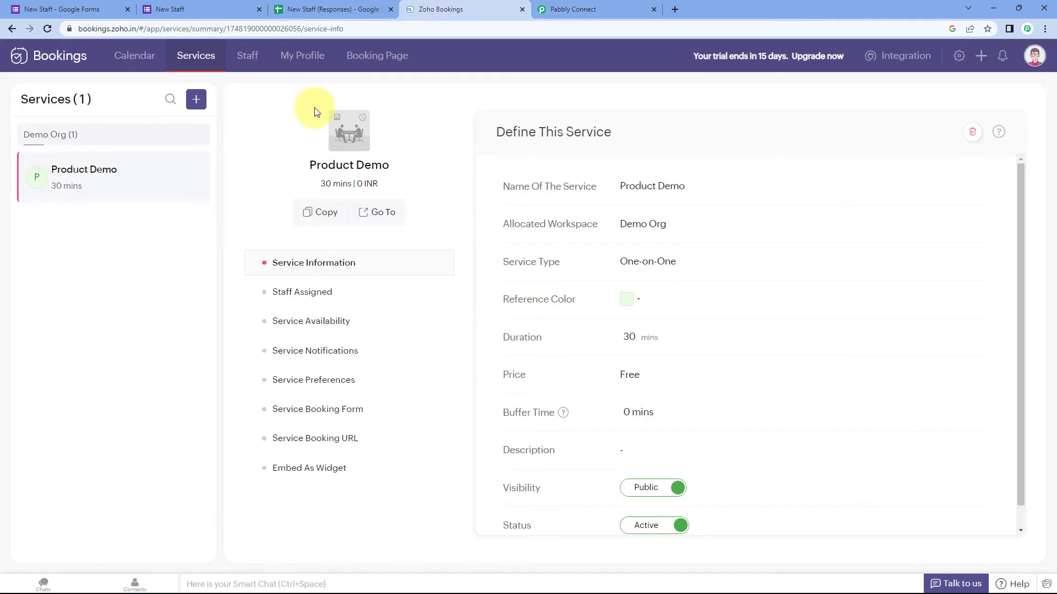
Step: Copy the Product Demo service's numeric ID from the Zoho Bookings address bar
click(108, 6)
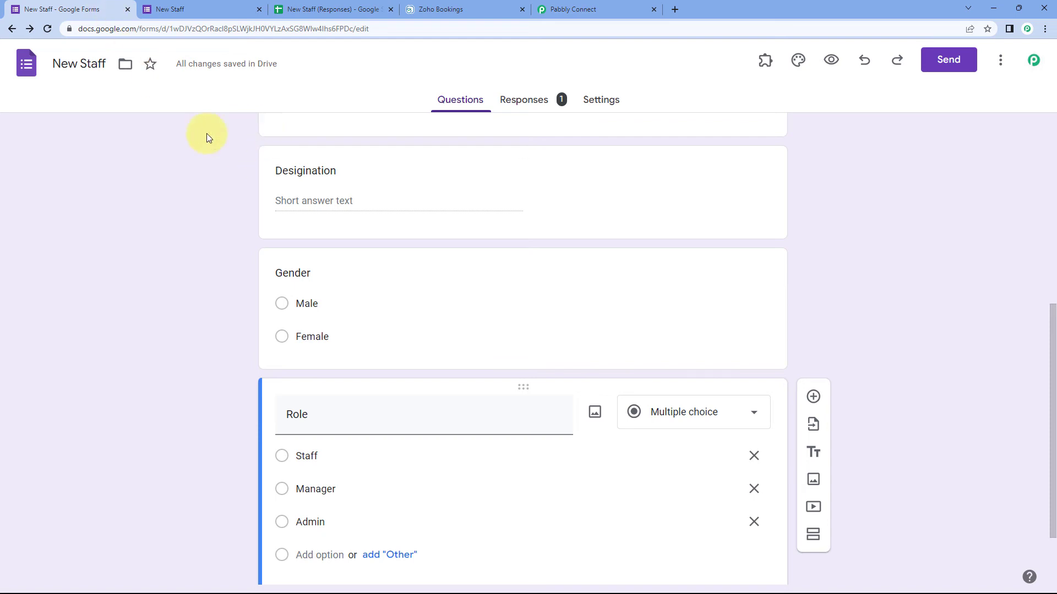
click(440, 10)
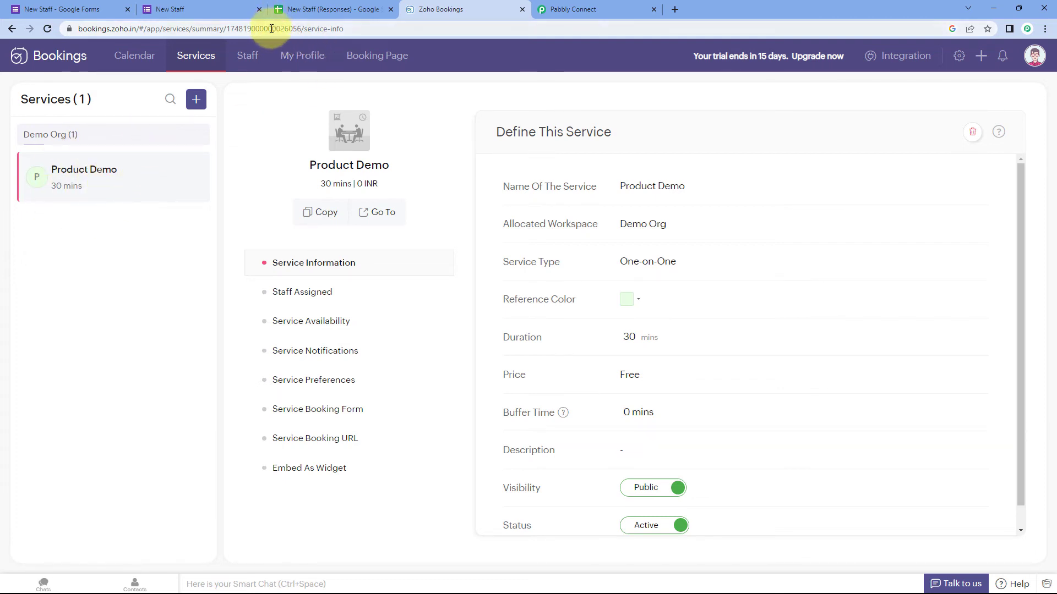
double_click(291, 30)
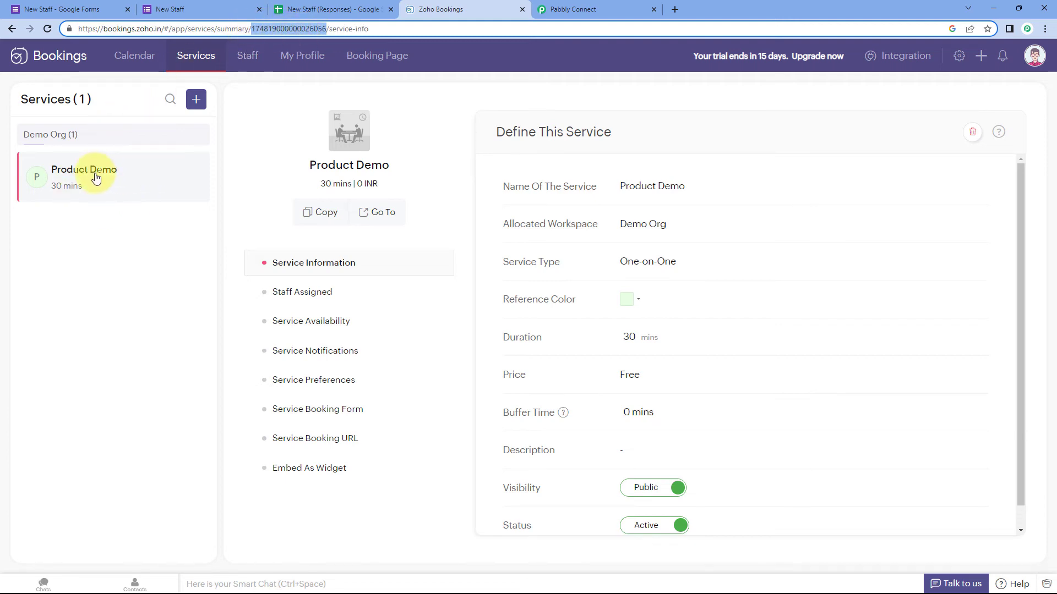
right_click(276, 29)
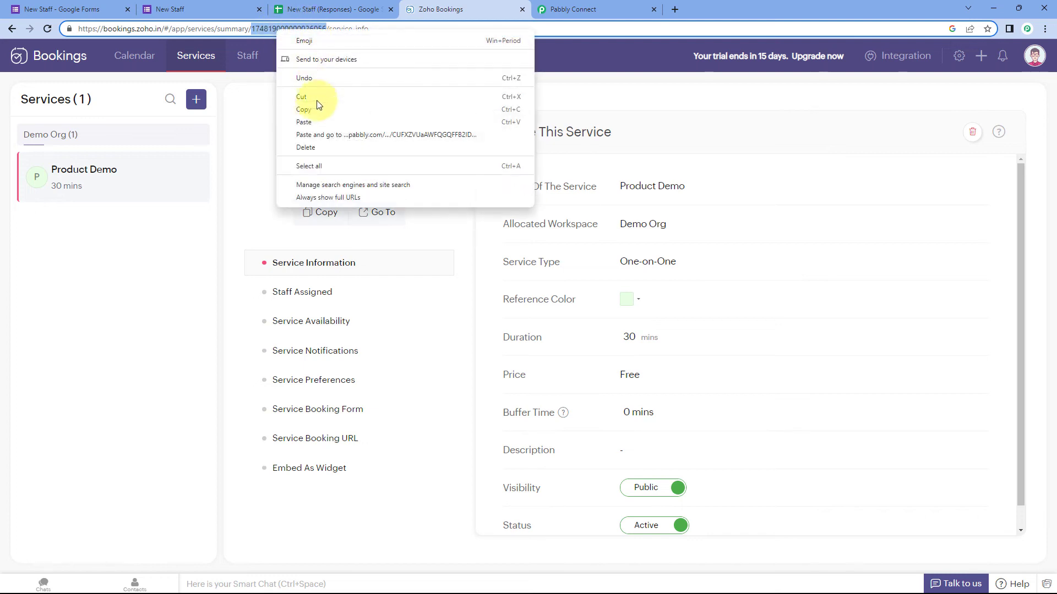
click(312, 111)
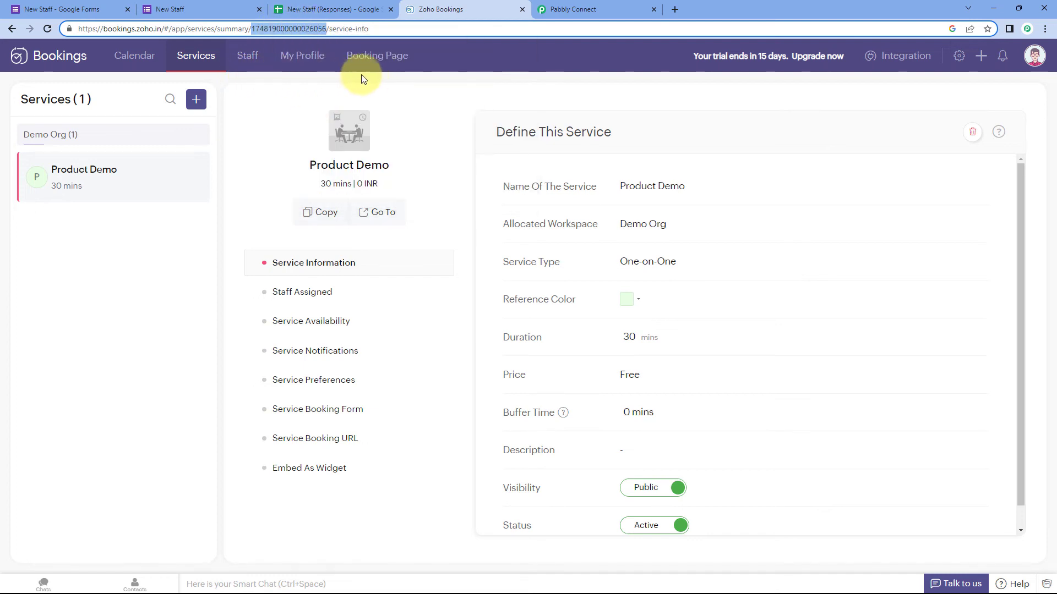
click(600, 4)
click(302, 184)
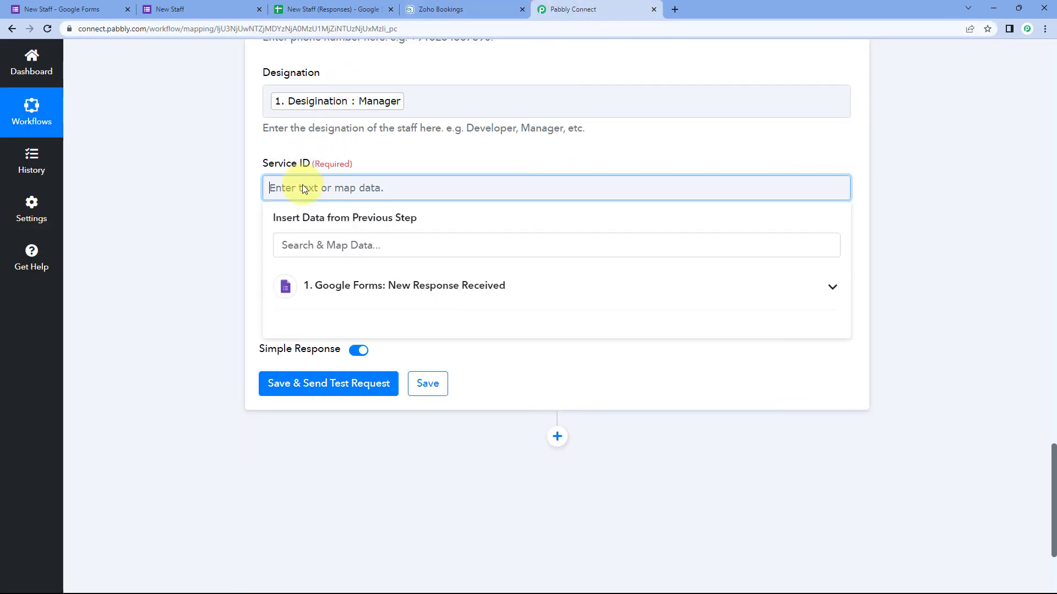
right_click(302, 185)
click(348, 275)
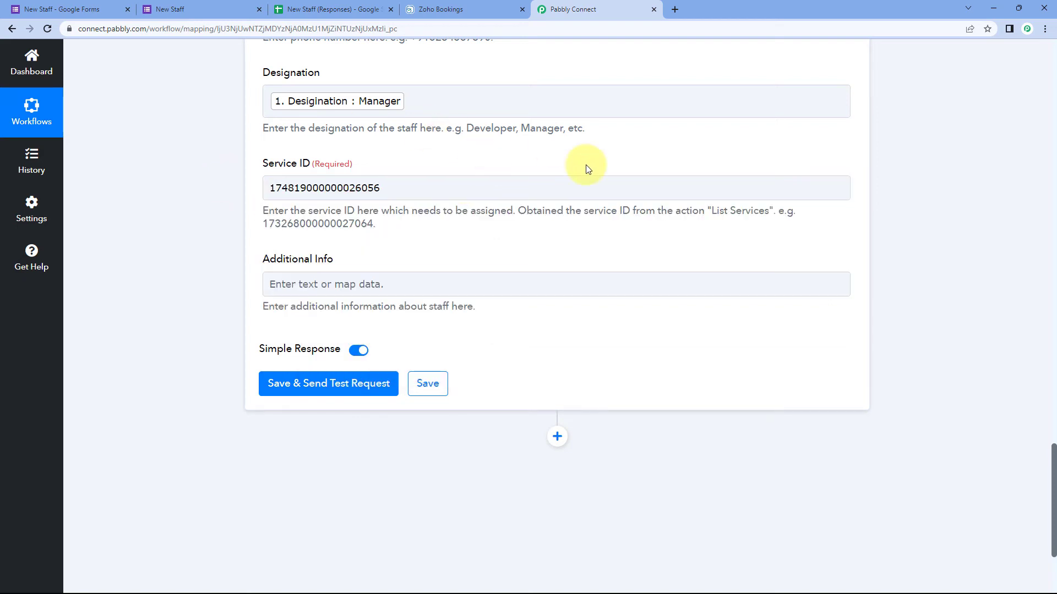
click(654, 215)
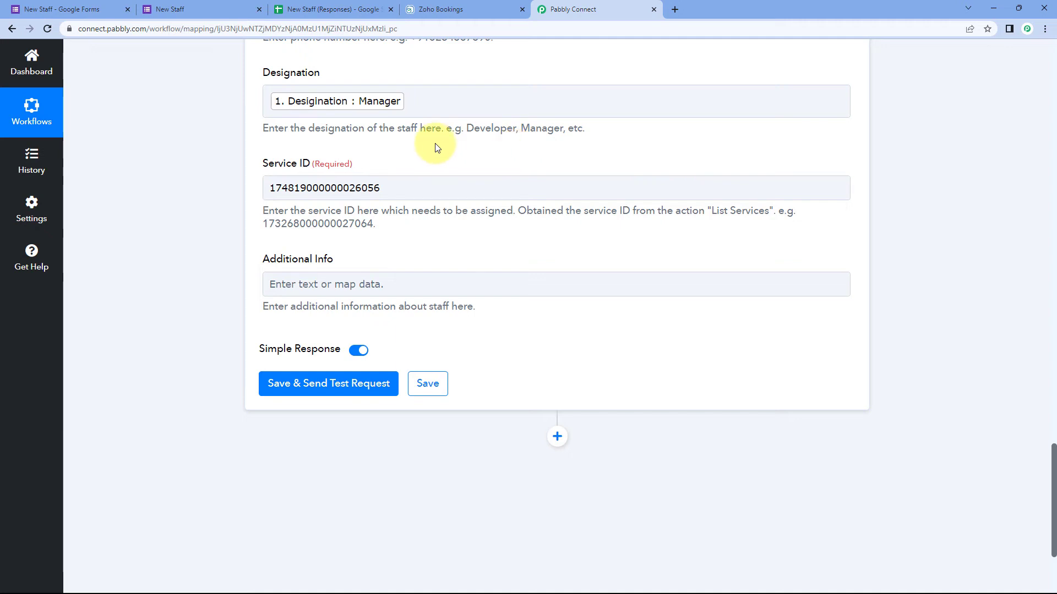
Step: Cross-check the pasted ID against the Zoho Bookings service page, then scroll down to the test button
click(428, 10)
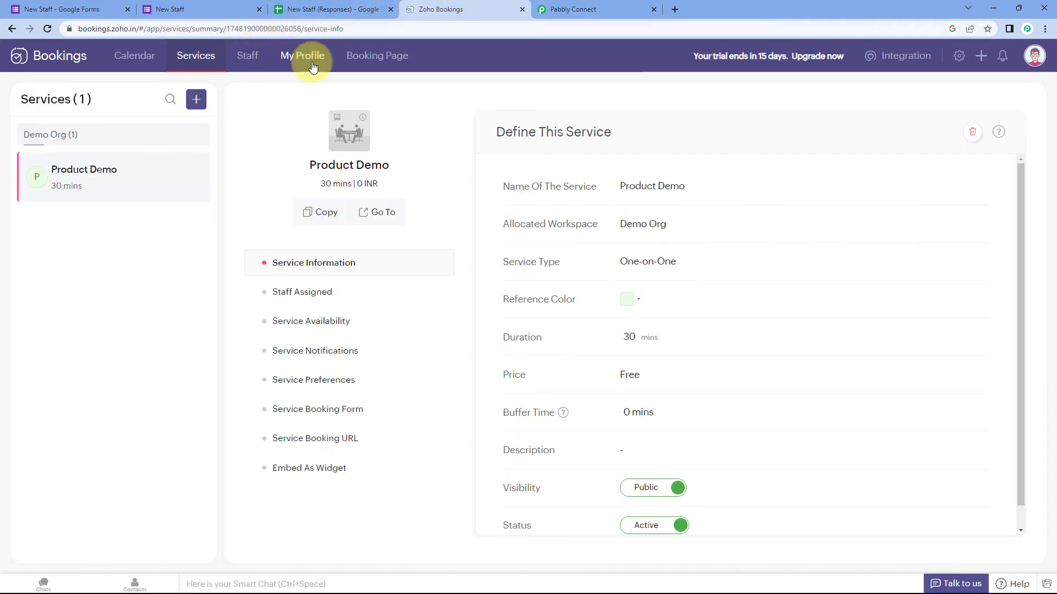
click(581, 8)
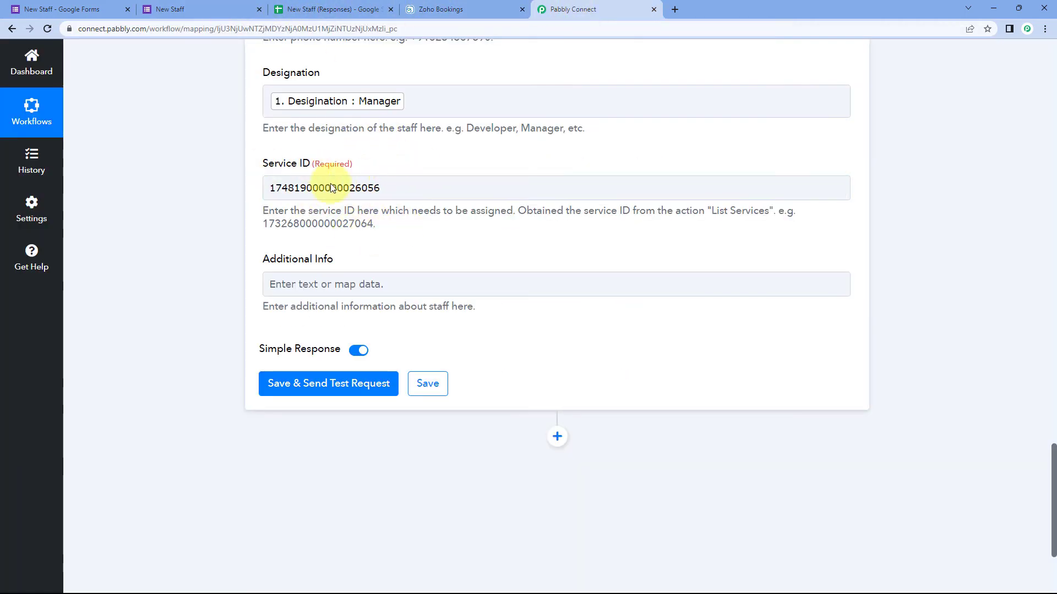
click(62, 8)
click(510, 9)
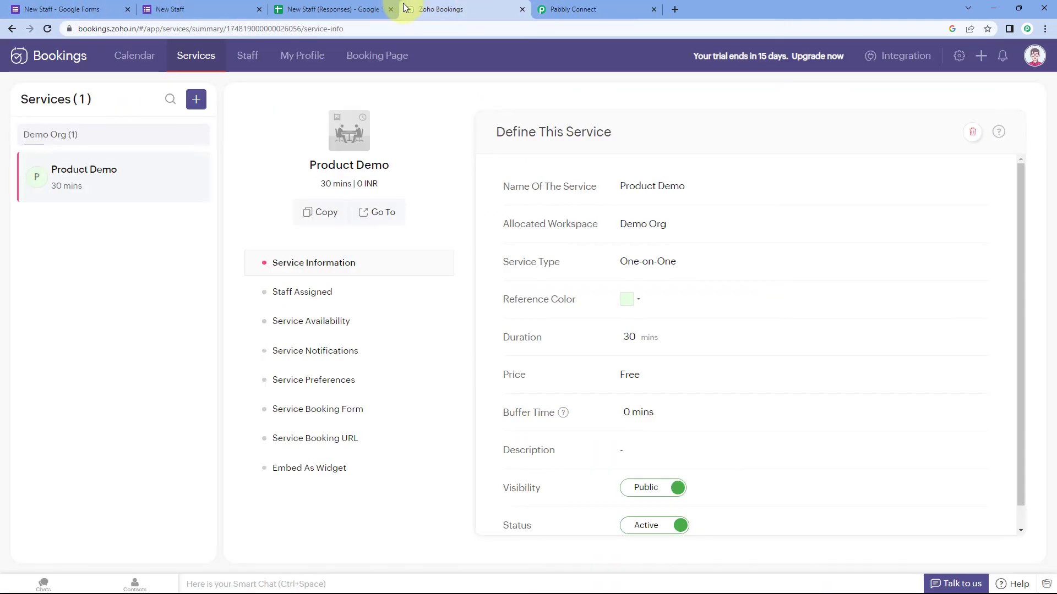
click(565, 7)
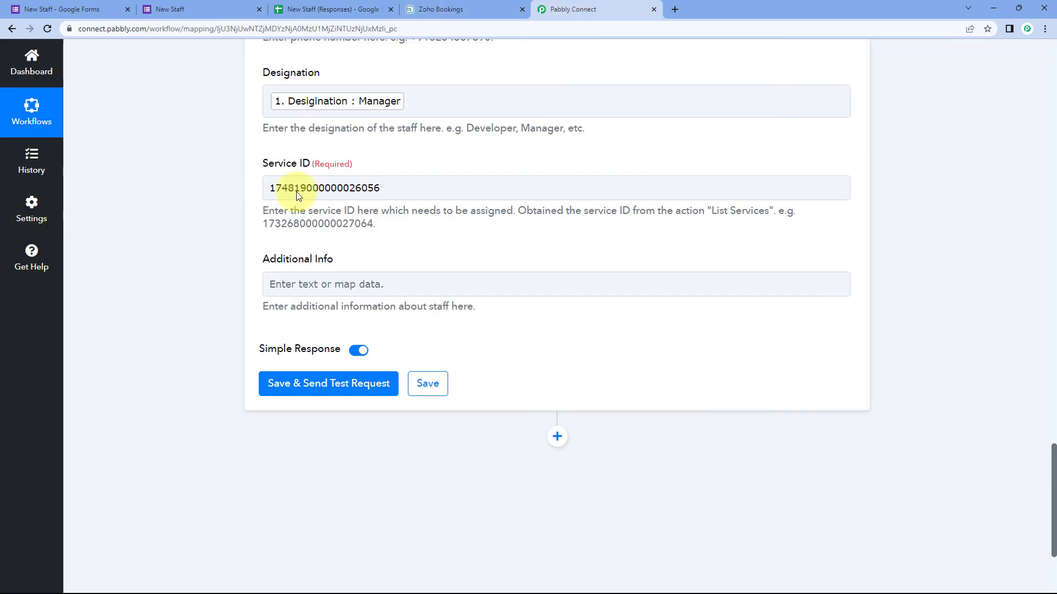
scroll(390, 189, down, 1)
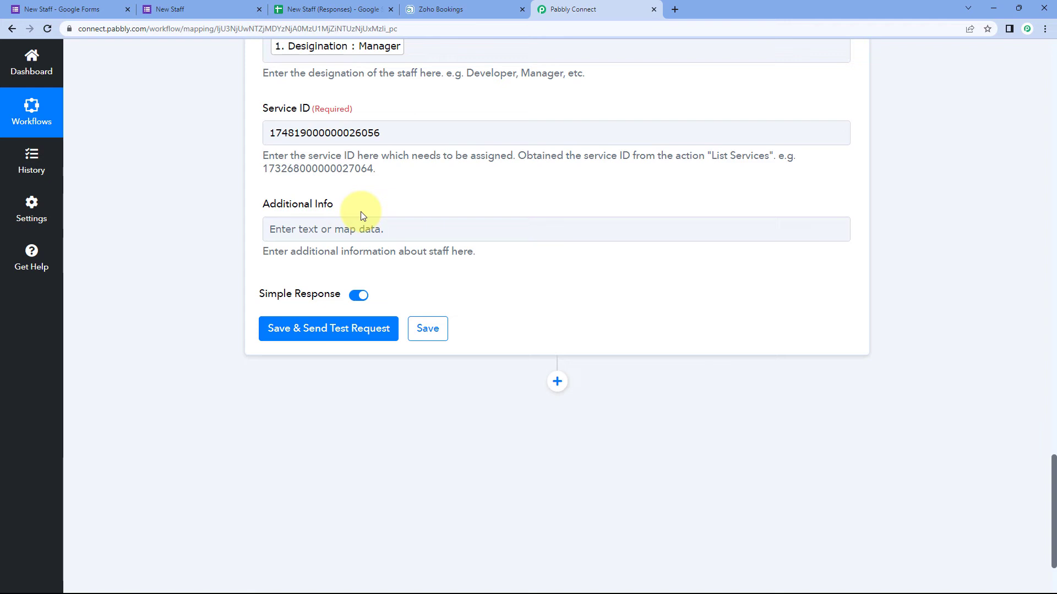
scroll(361, 211, down, 2)
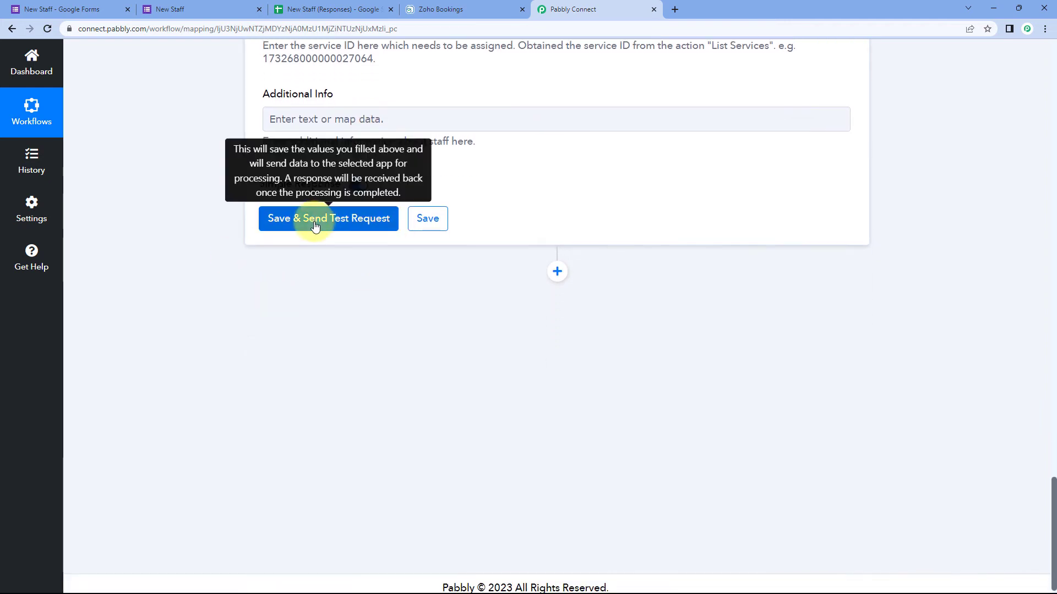
Step: Save the Add Staff step, confirm the test returns a new staff ID, and view the form confirmation
click(313, 219)
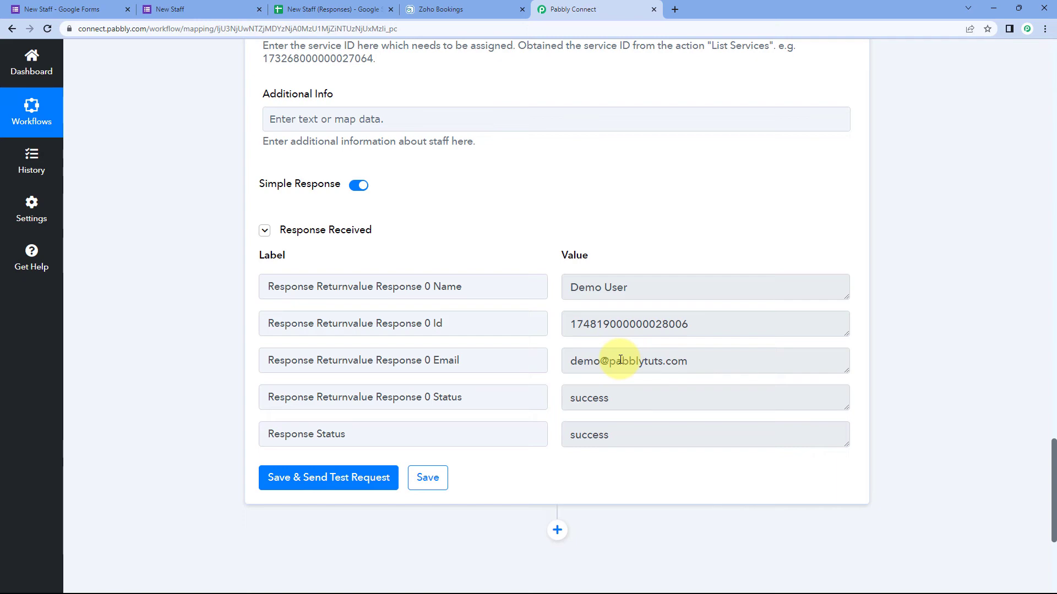
scroll(621, 293, up, 7)
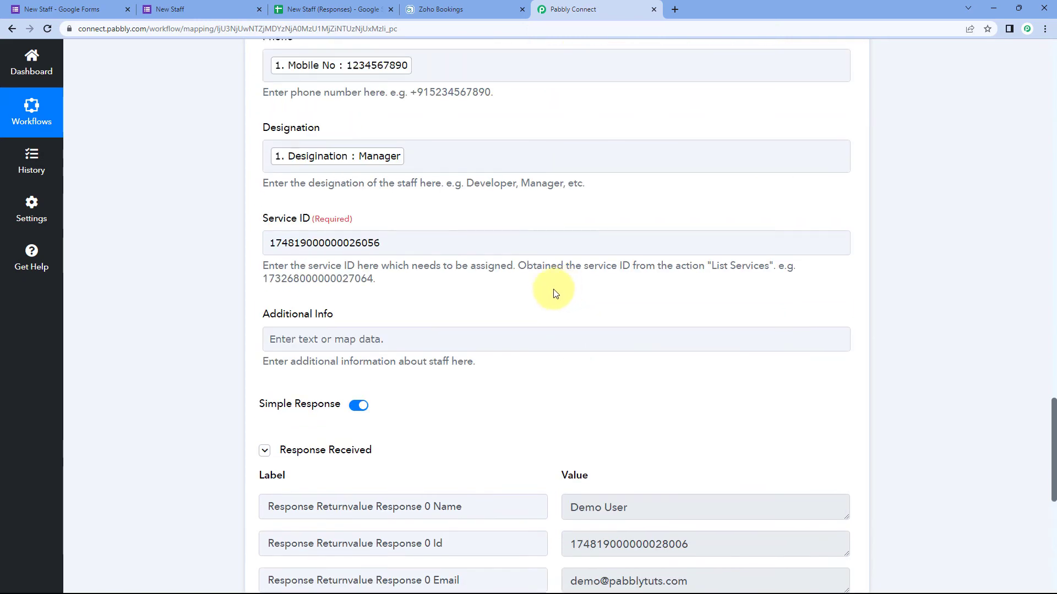
scroll(472, 155, up, 9)
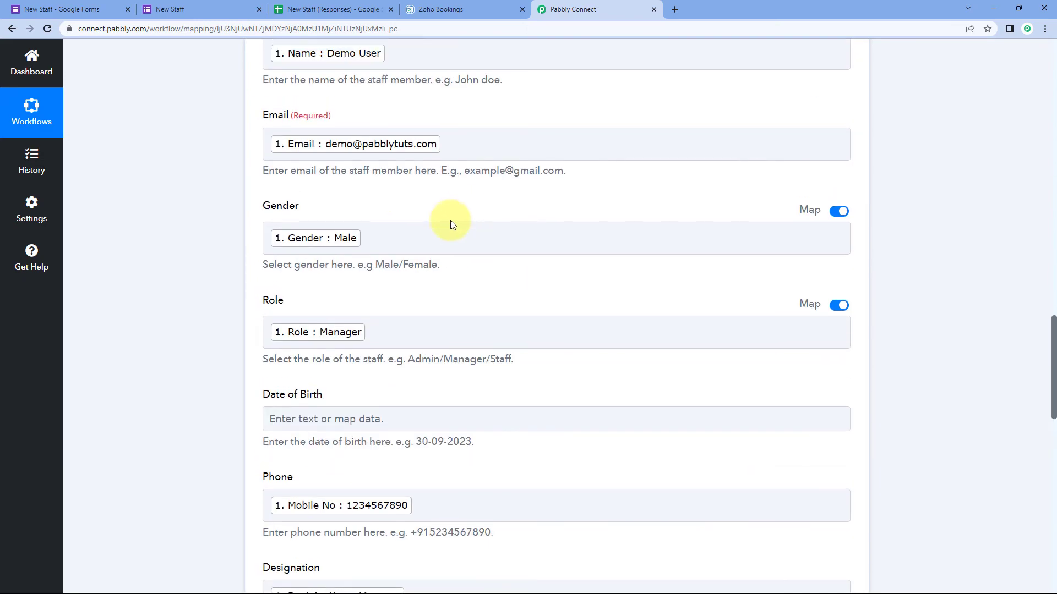
scroll(484, 245, up, 4)
scroll(483, 243, down, 4)
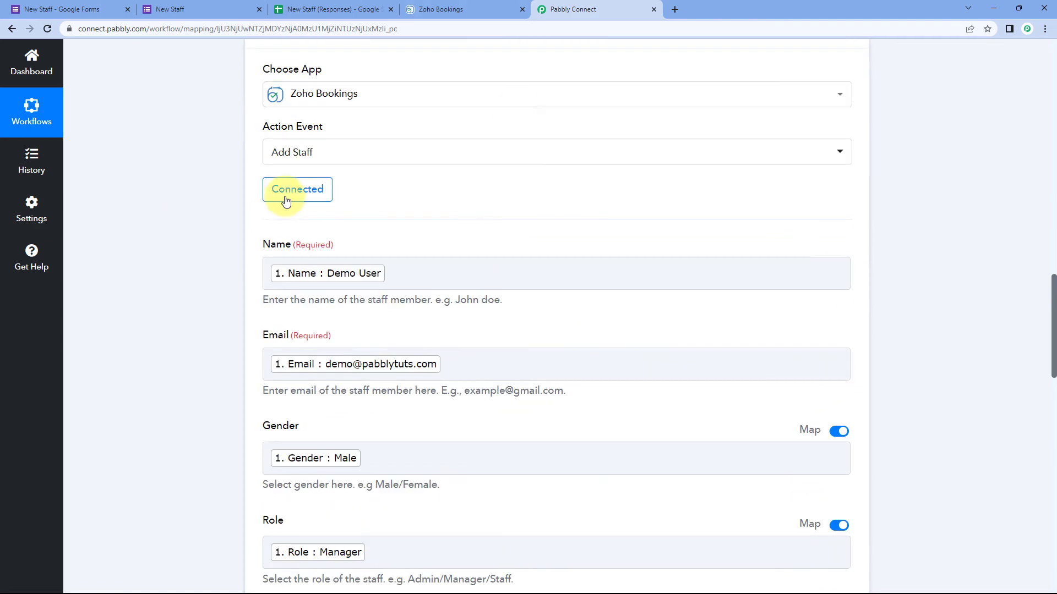
click(224, 7)
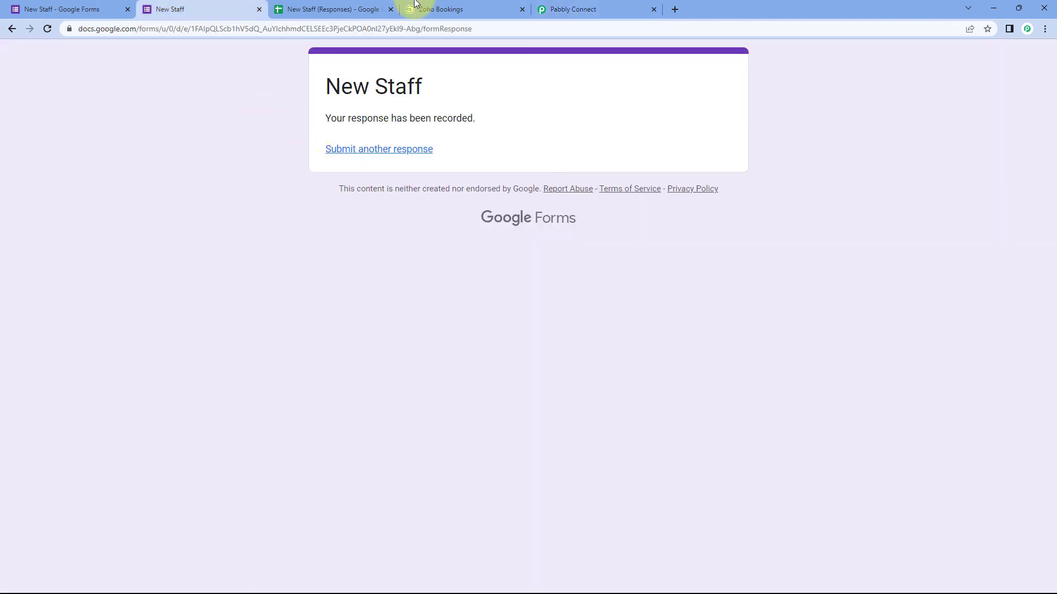
click(590, 8)
scroll(372, 165, down, 2)
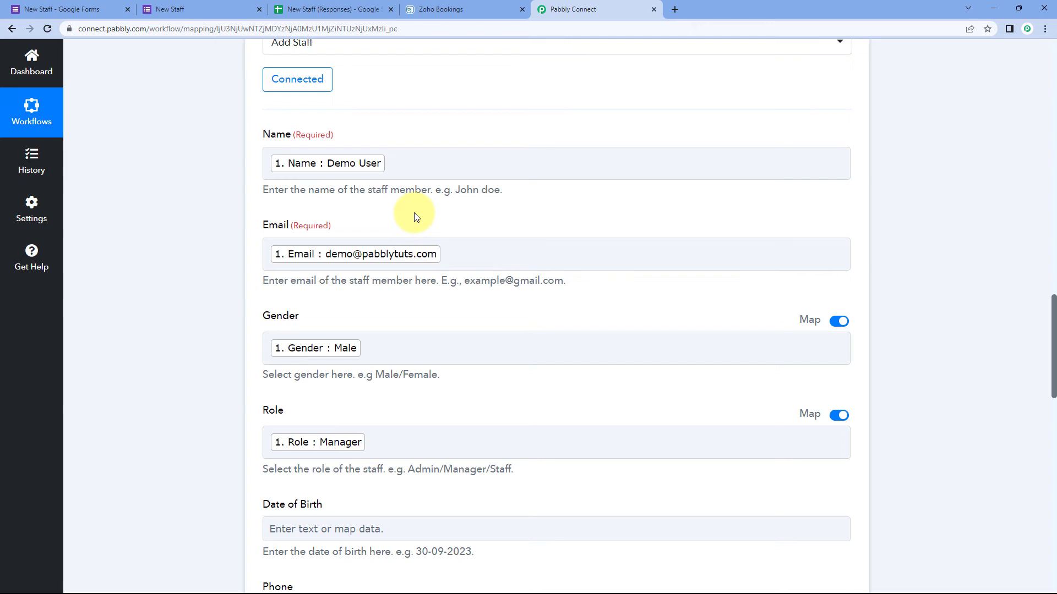
click(460, 8)
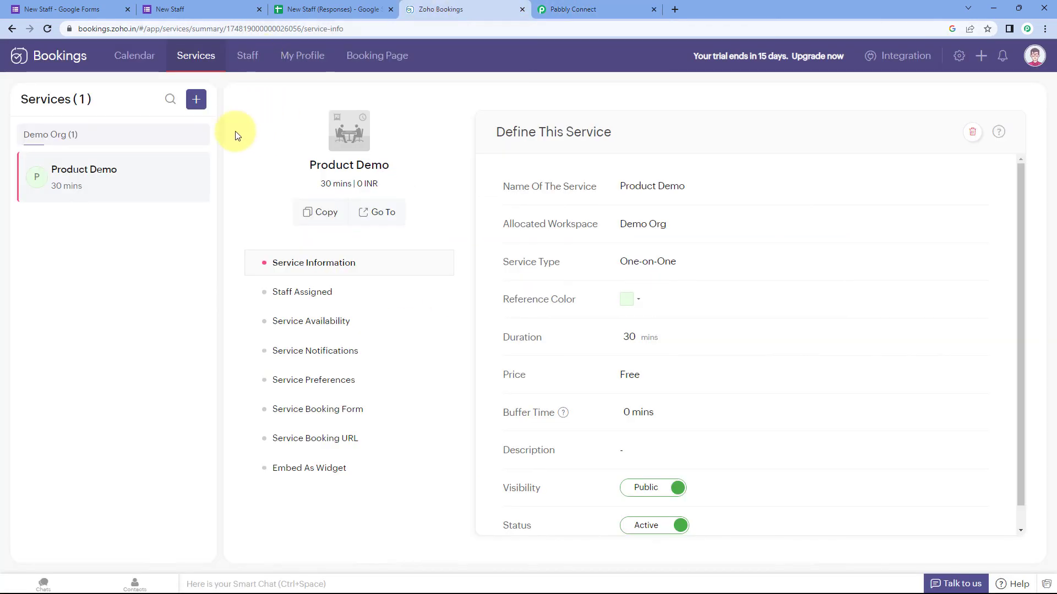
click(243, 62)
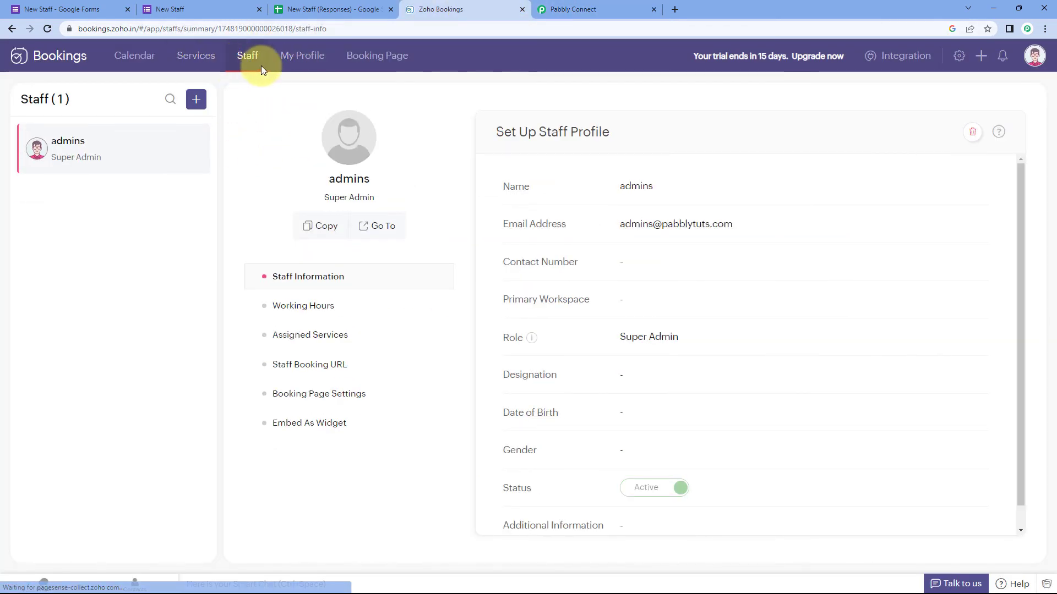
click(48, 29)
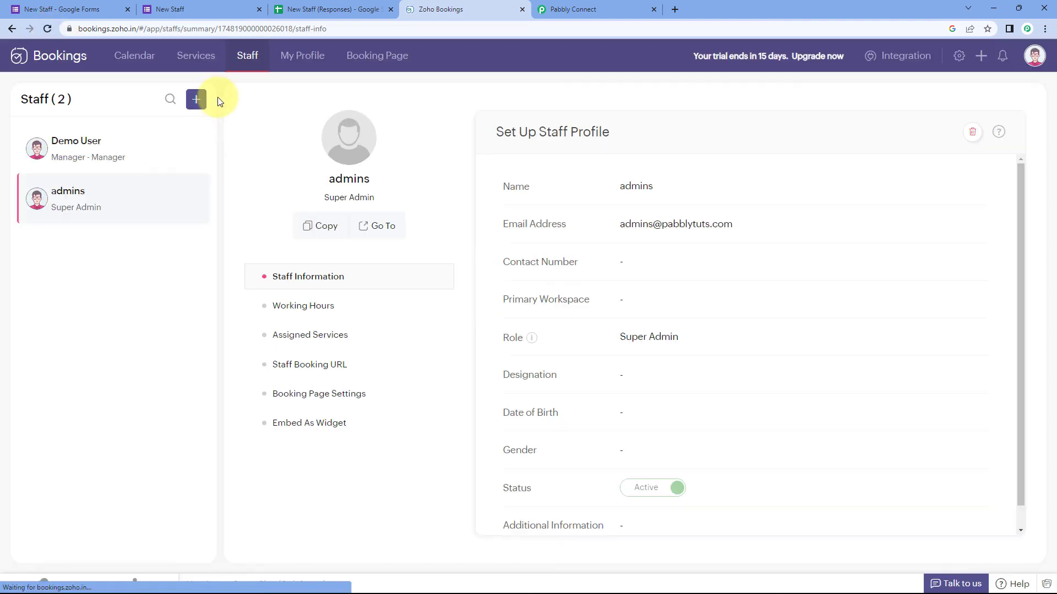
click(79, 149)
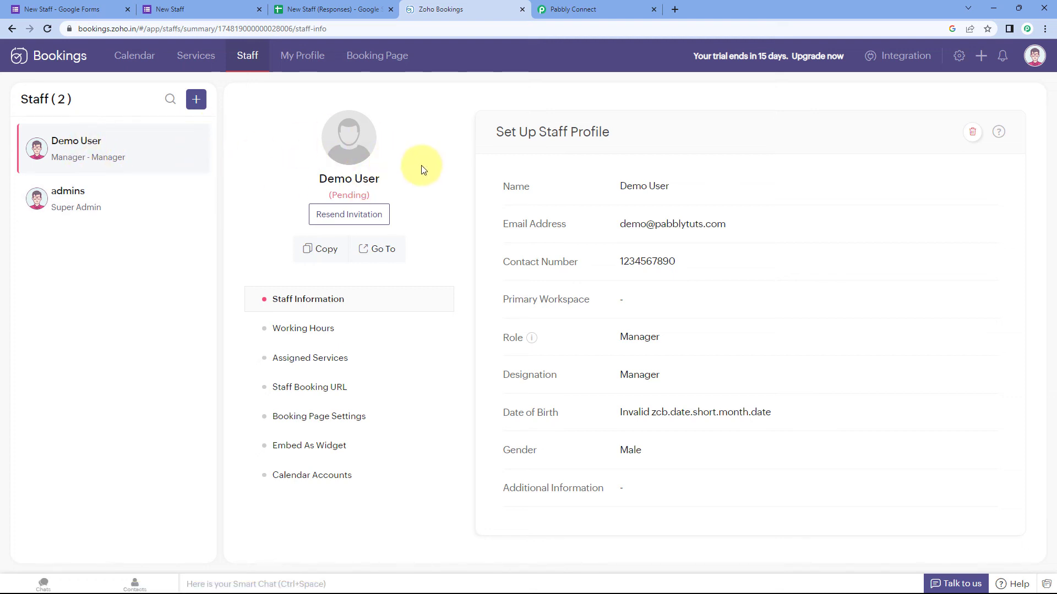
click(201, 9)
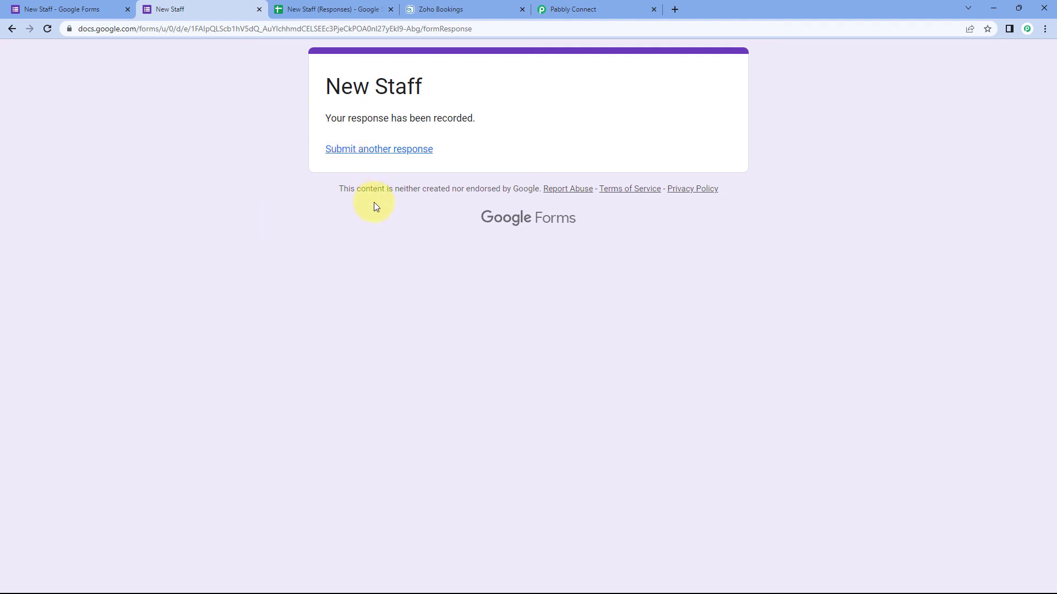
click(447, 9)
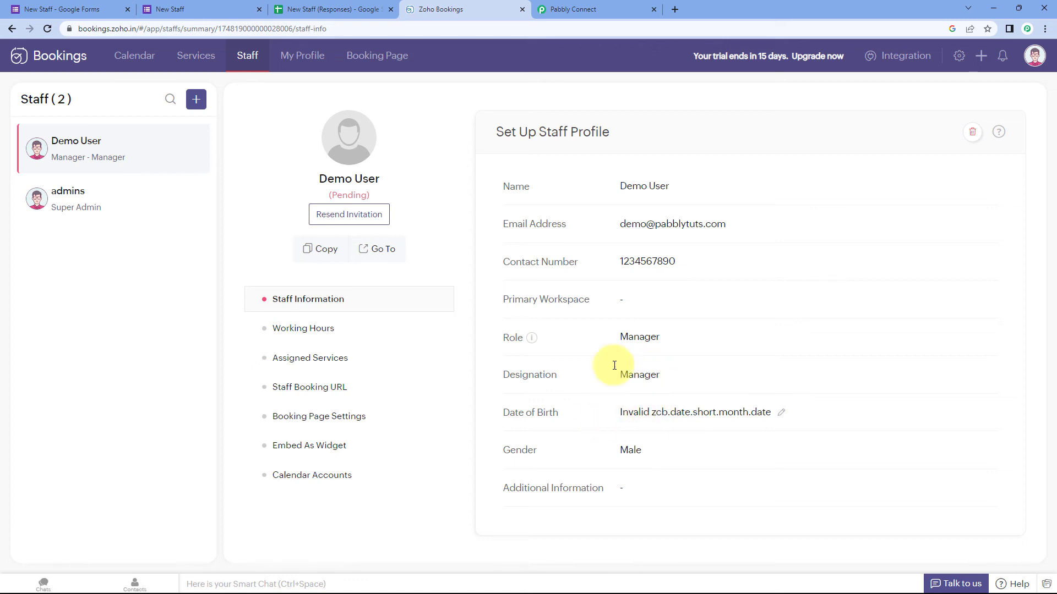
click(182, 6)
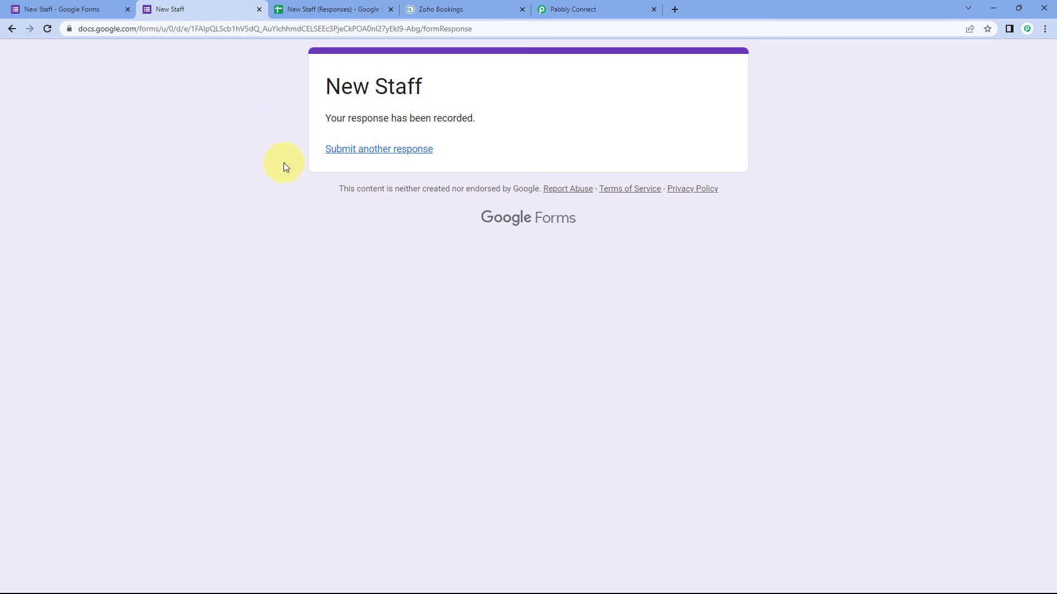
click(465, 8)
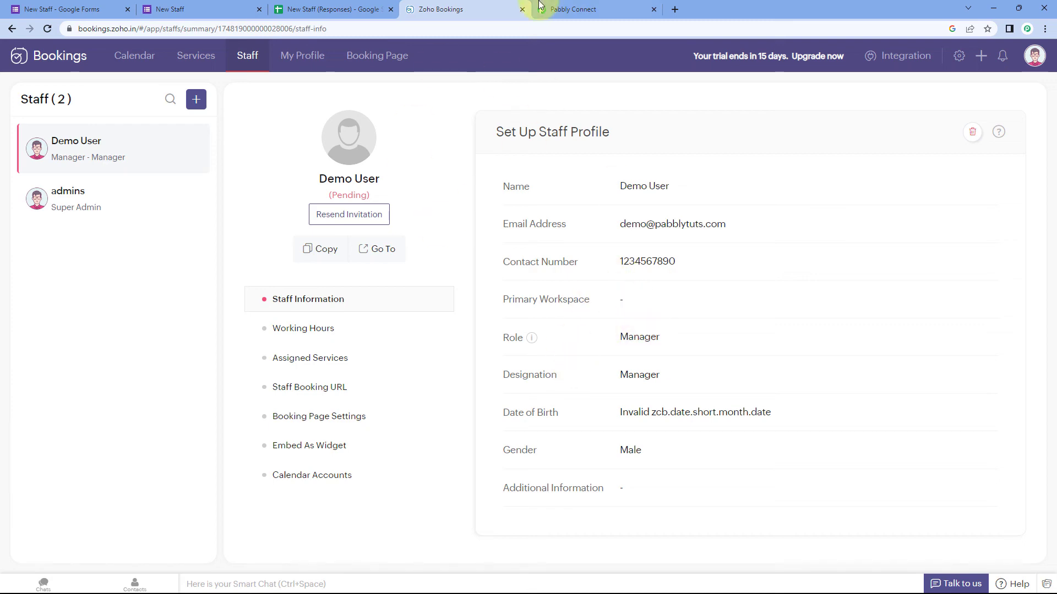
Step: Collapse the Google Forms trigger step in the Pabbly Connect workflow
click(576, 6)
scroll(880, 165, up, 5)
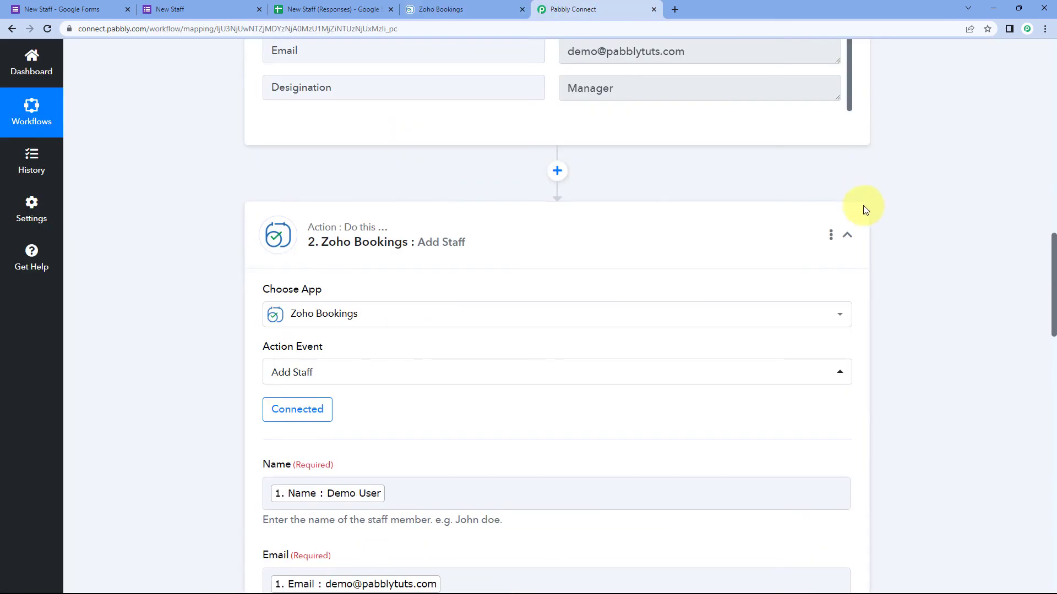
scroll(881, 190, up, 15)
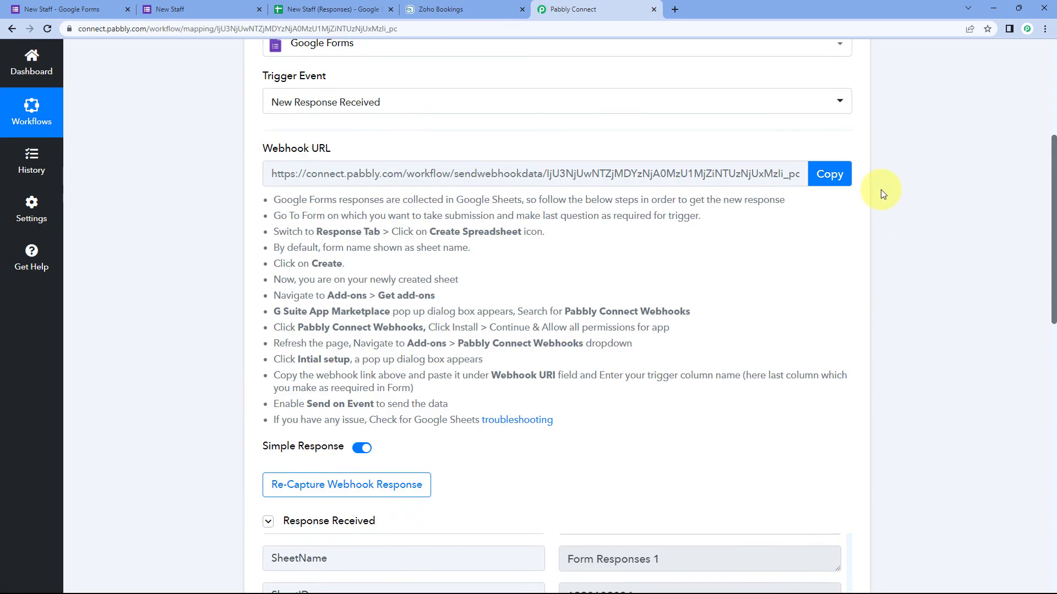
scroll(880, 190, up, 2)
click(847, 233)
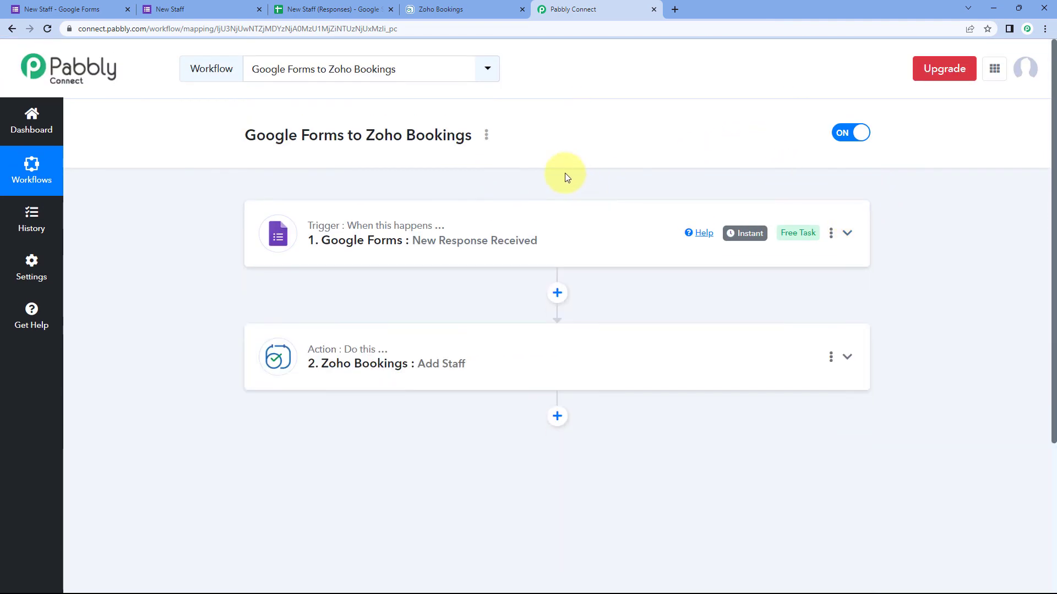
Step: Review the form editor, Zoho staff profile and workflow, ending on the submitted New Staff form page
click(178, 17)
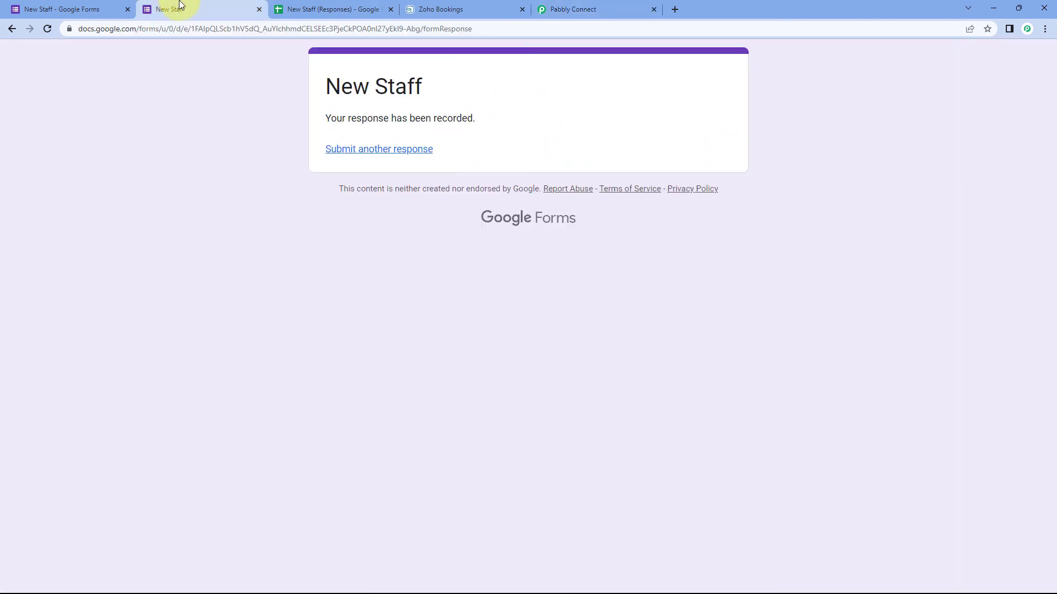
click(90, 10)
scroll(210, 200, up, 5)
scroll(212, 203, up, 1)
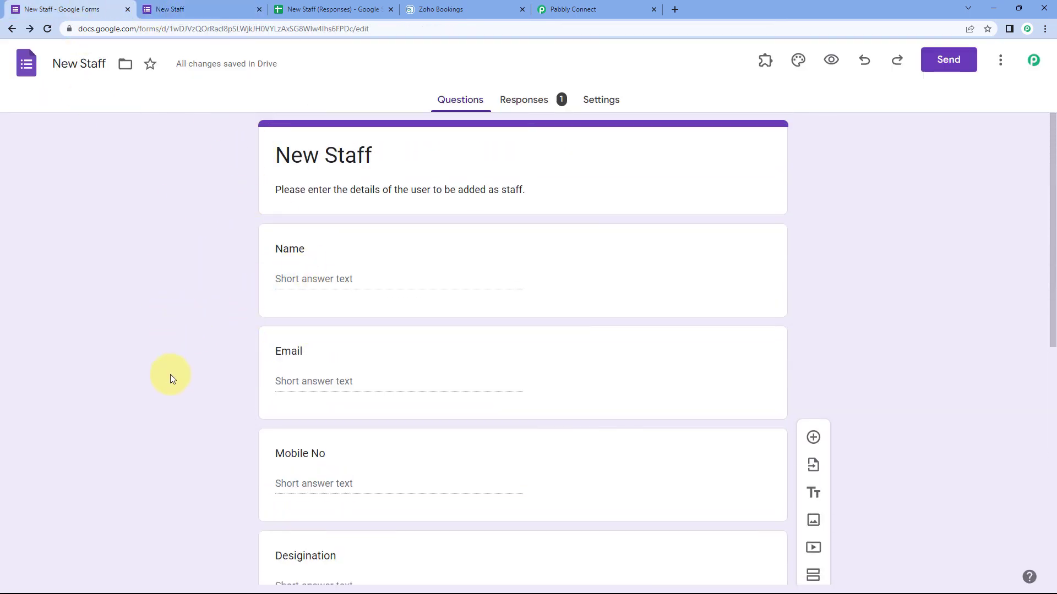
click(459, 10)
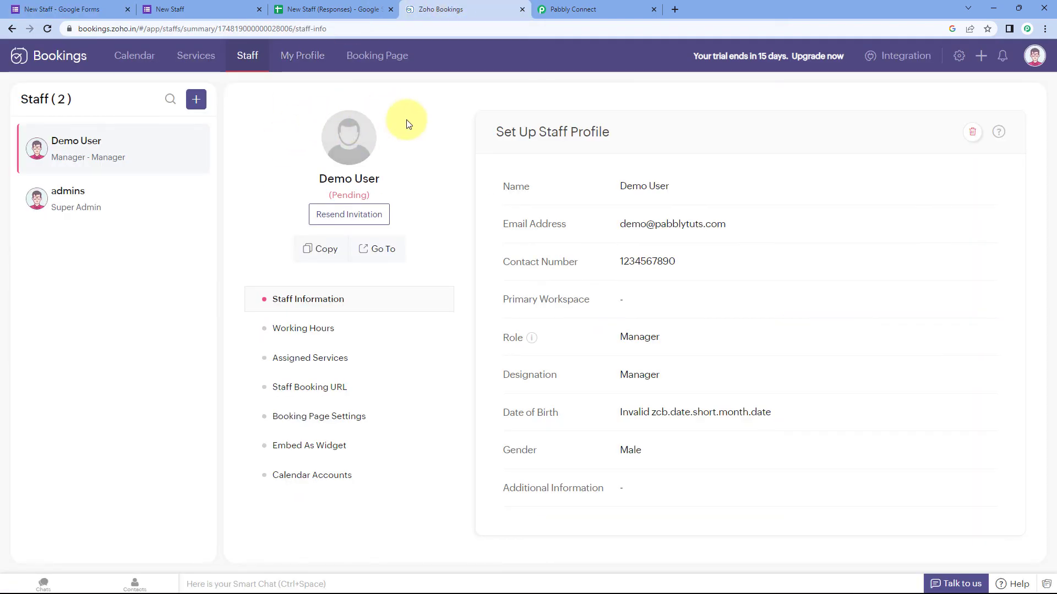
click(589, 3)
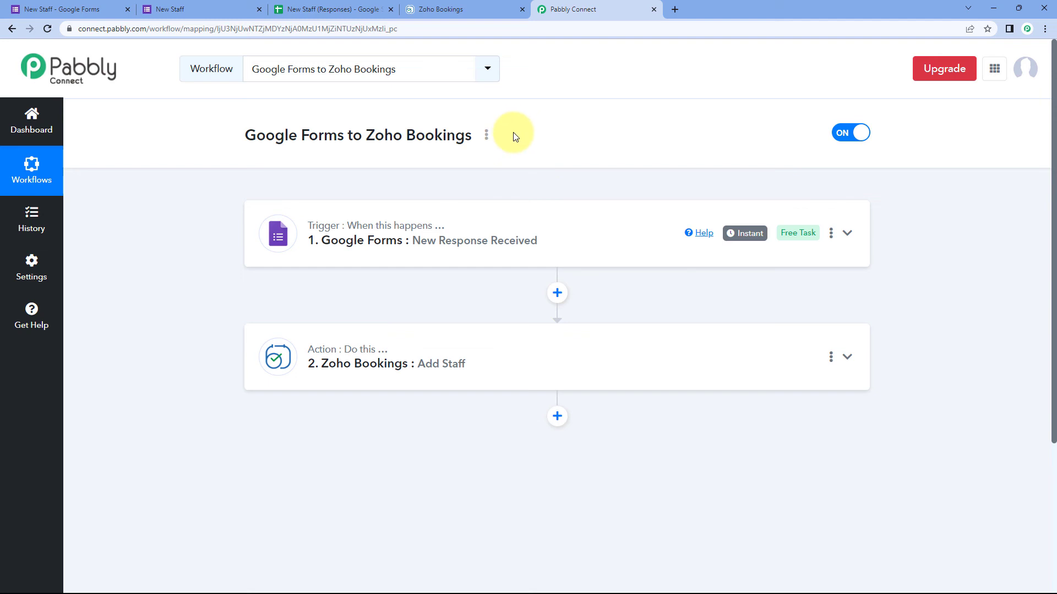
click(224, 5)
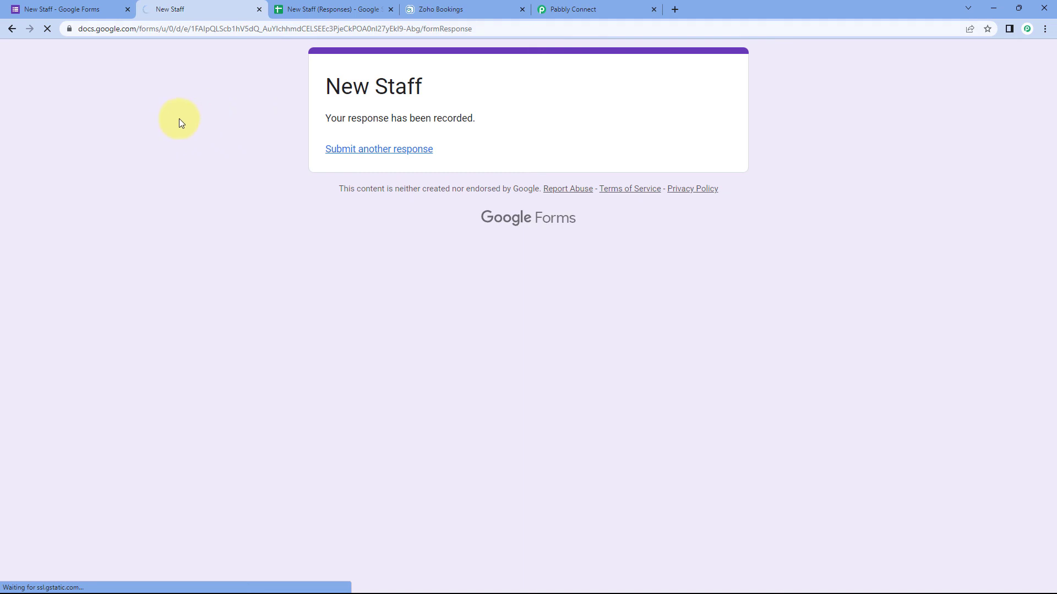
Step: Fill in Test User's name, email and mobile number, with Developer as the designation
scroll(235, 259, down, 3)
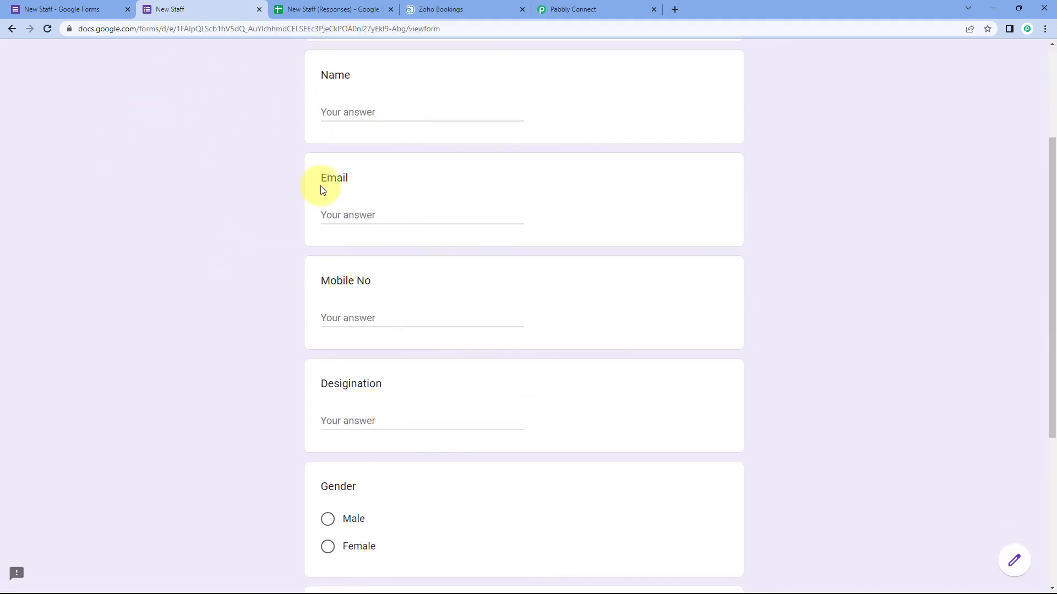
click(369, 113)
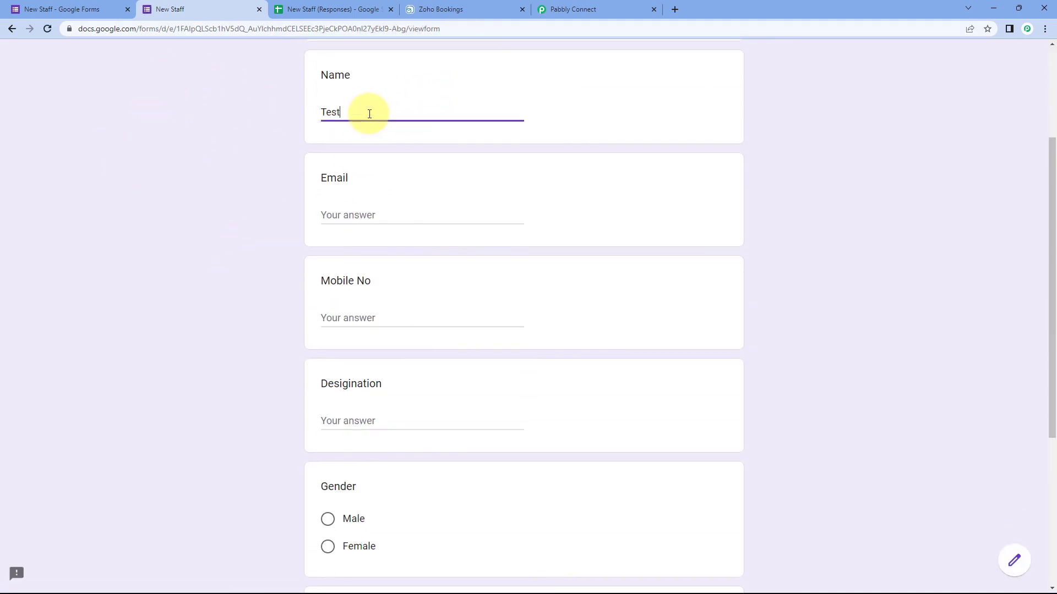
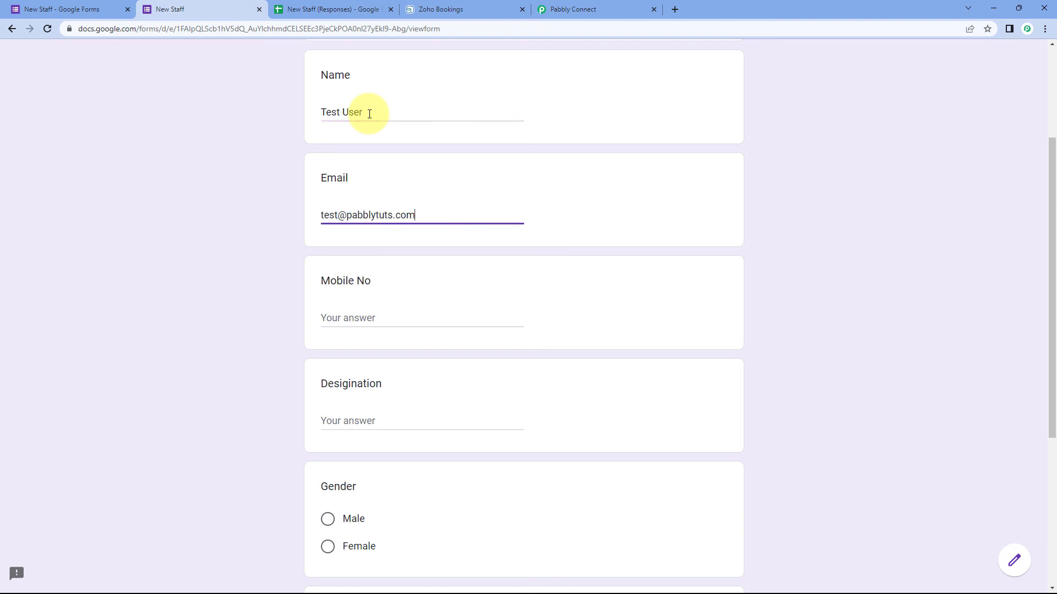
key(Tab)
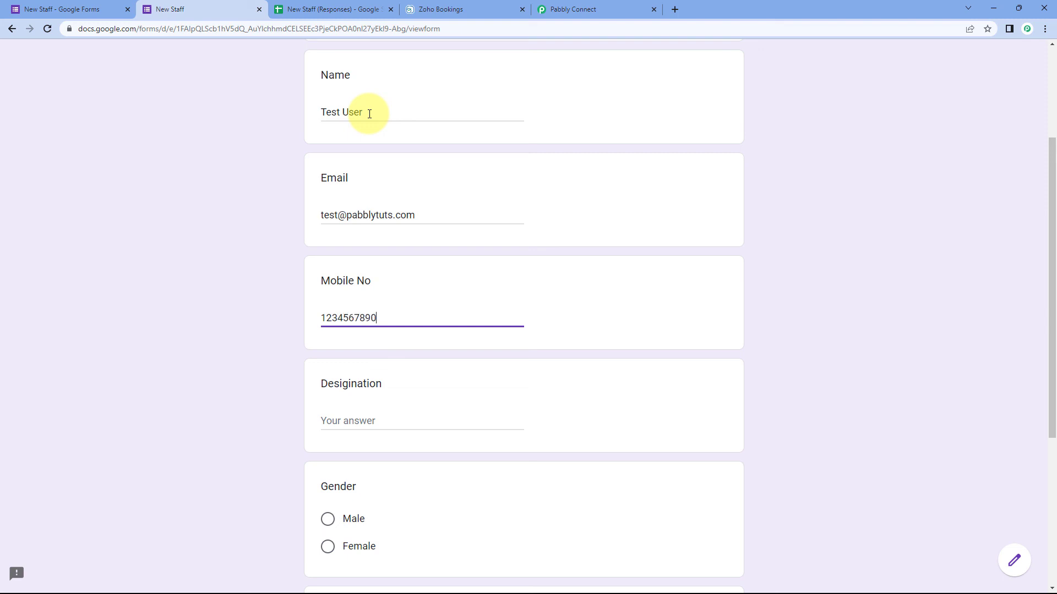
key(Tab)
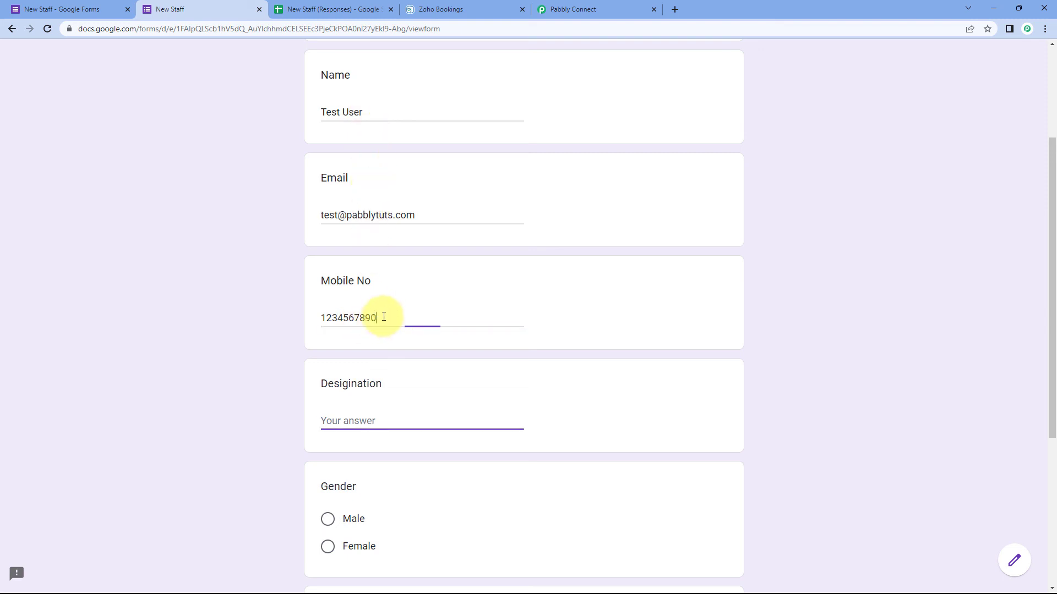
key(BackSpace)
key(BackSpace)
text(09)
click(373, 421)
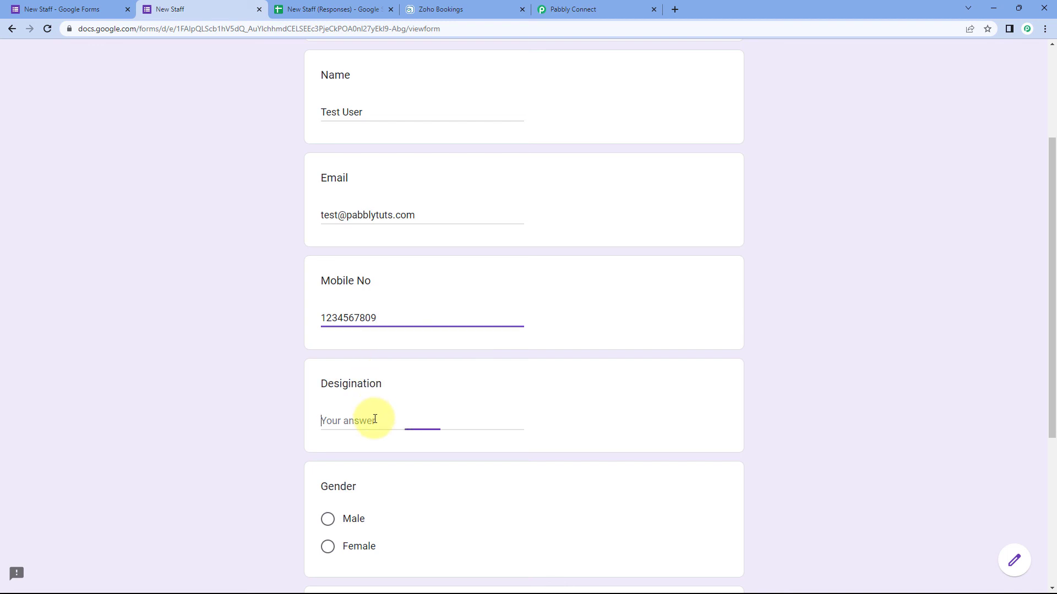
scroll(255, 394, down, 3)
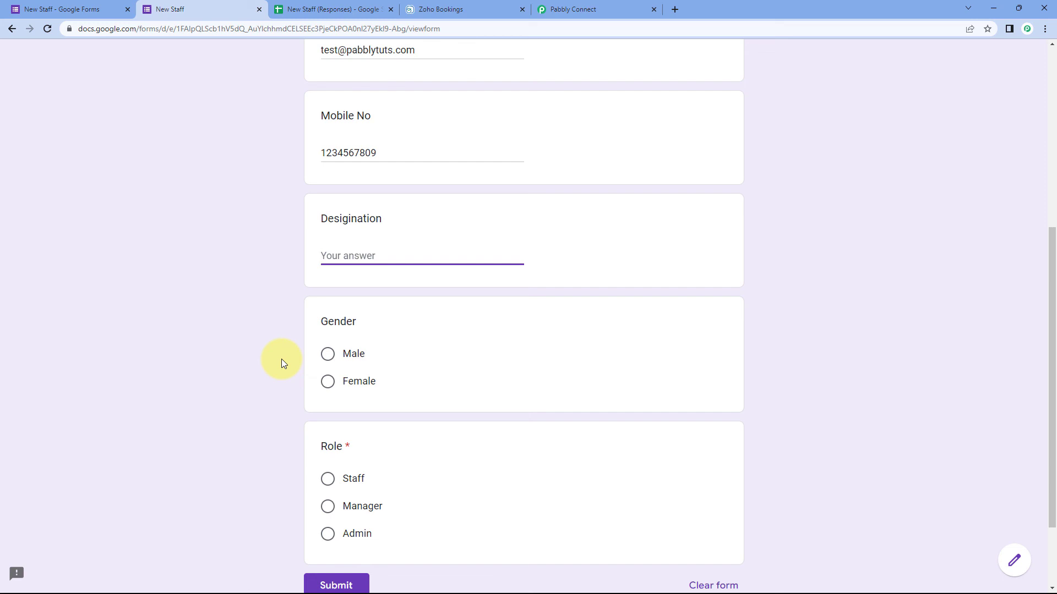
text(De)
text(oper)
Step: Select gender Male and role Staff, then submit the test response
click(329, 354)
scroll(256, 348, down, 2)
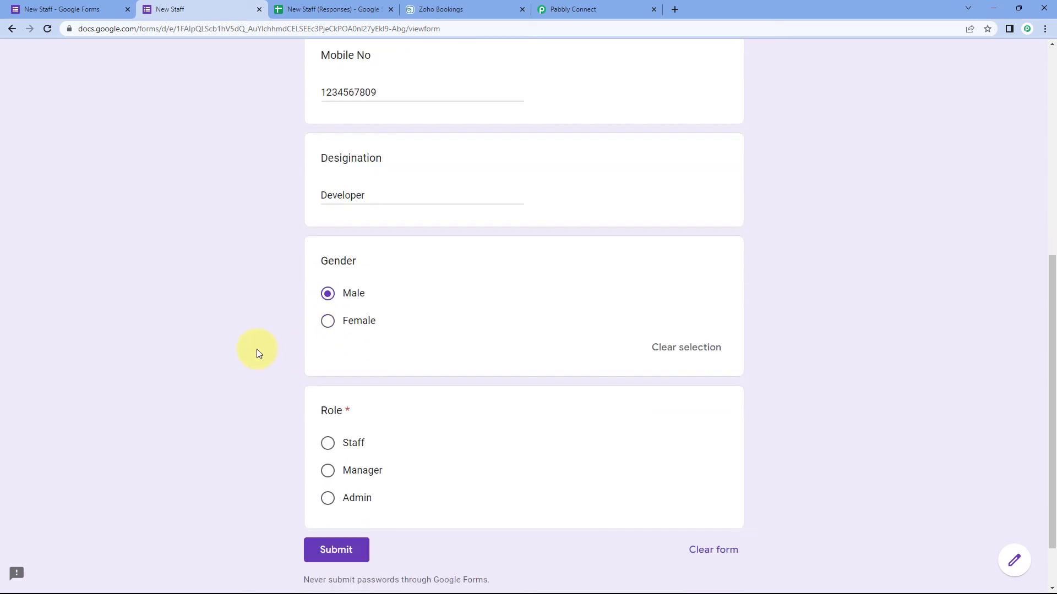
click(327, 394)
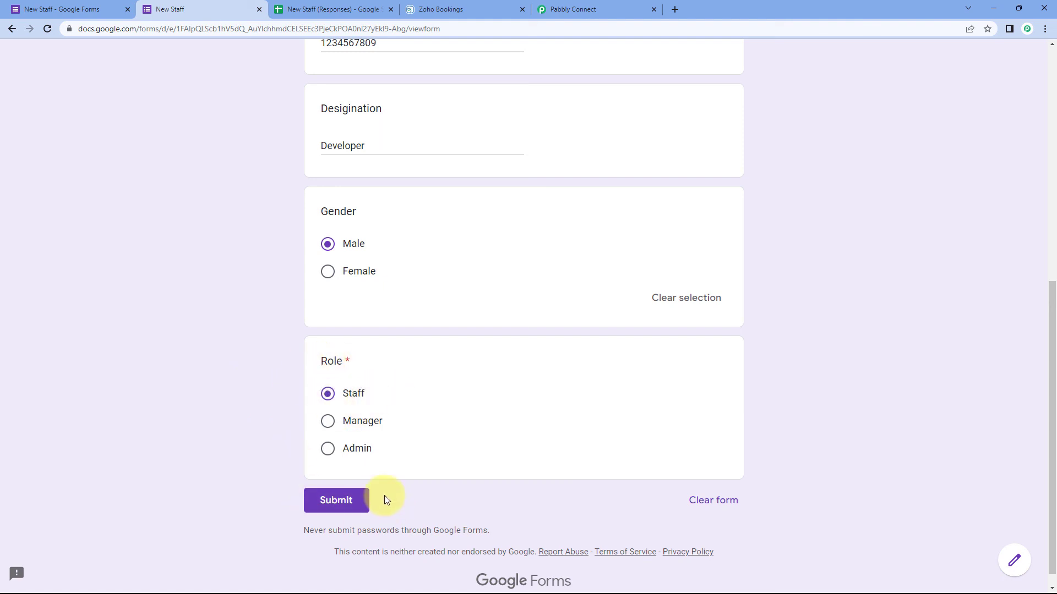
click(341, 501)
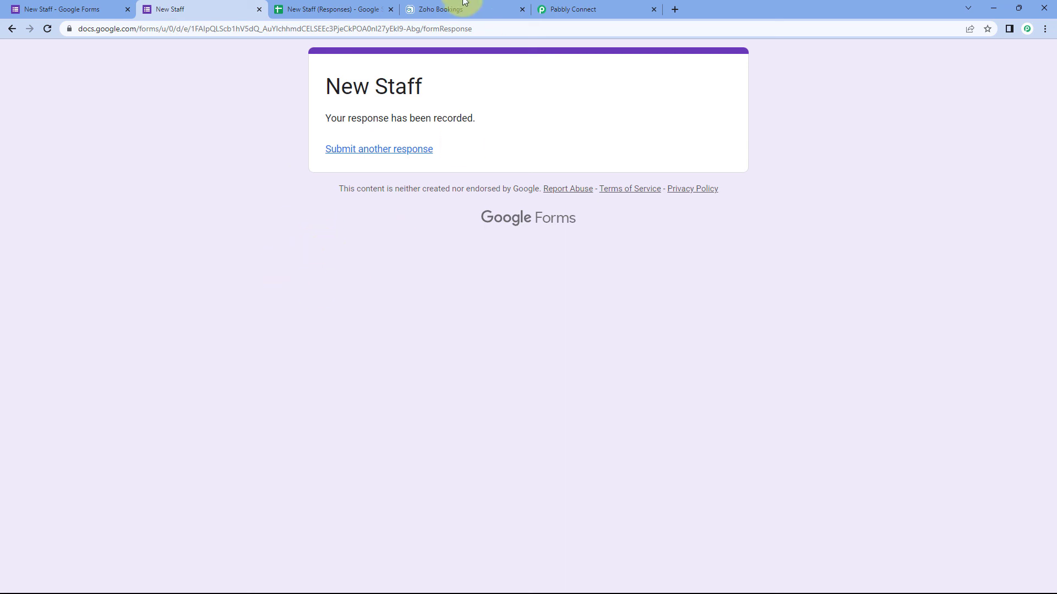
click(448, 10)
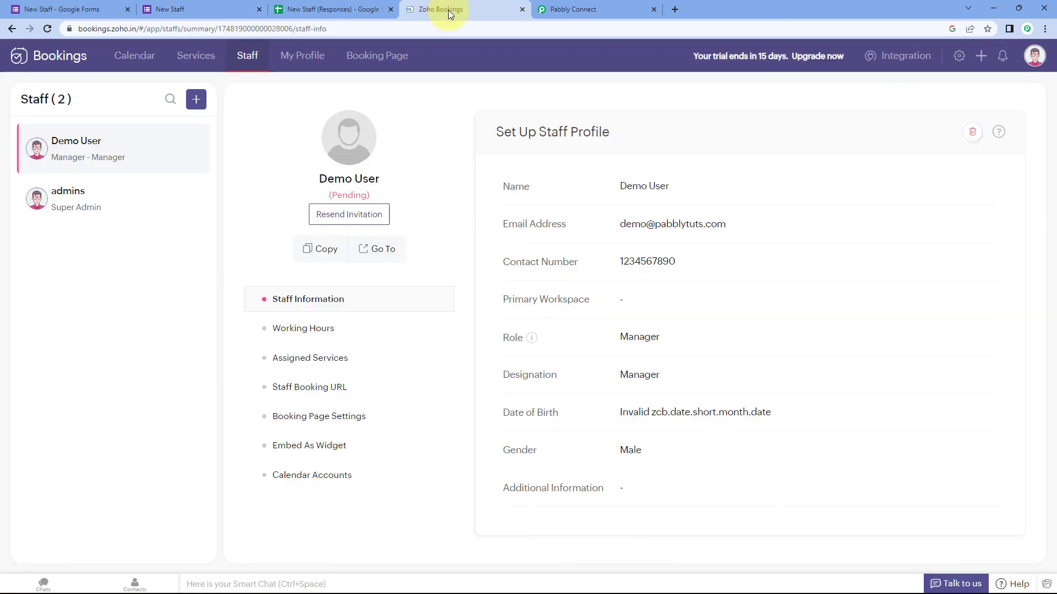
click(46, 26)
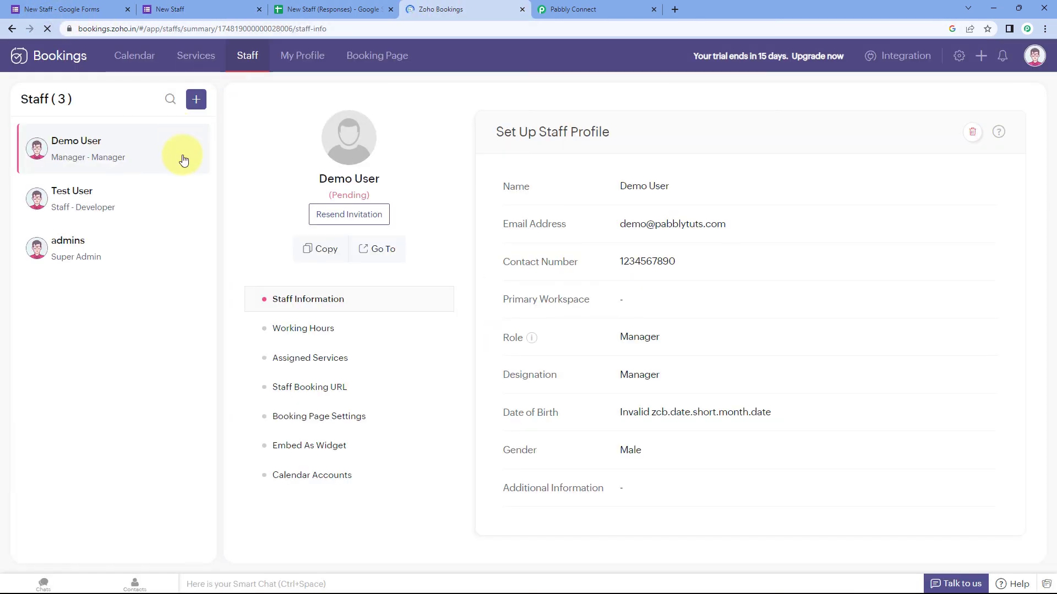
click(61, 205)
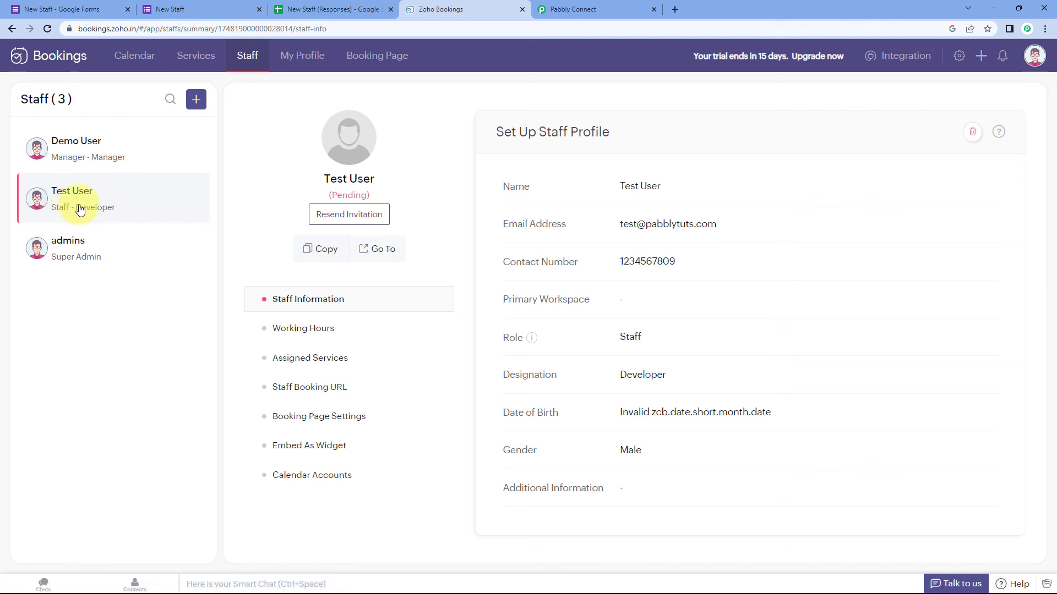
click(189, 7)
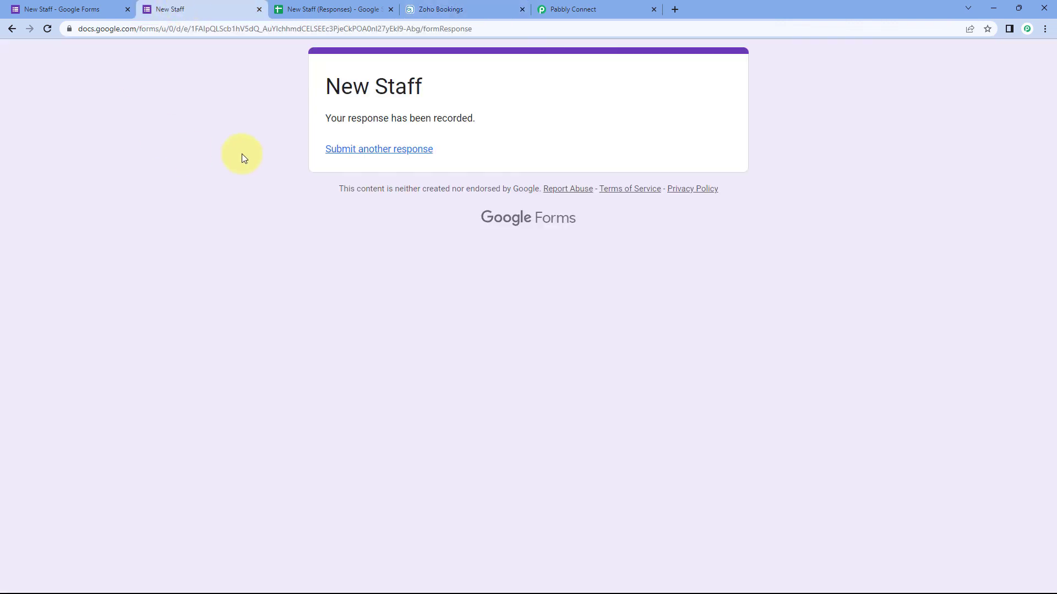
click(456, 9)
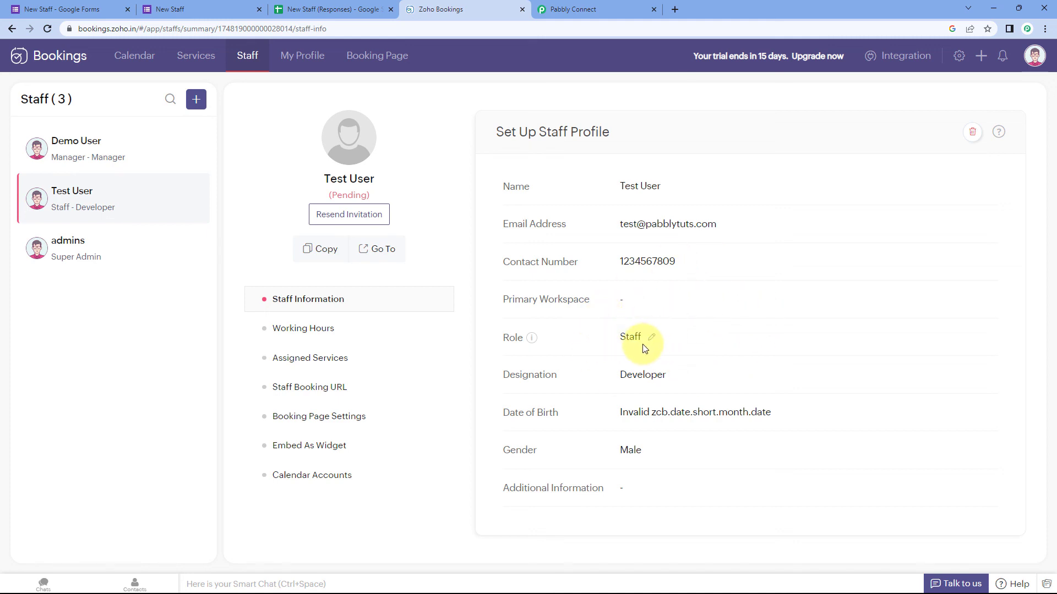
click(213, 7)
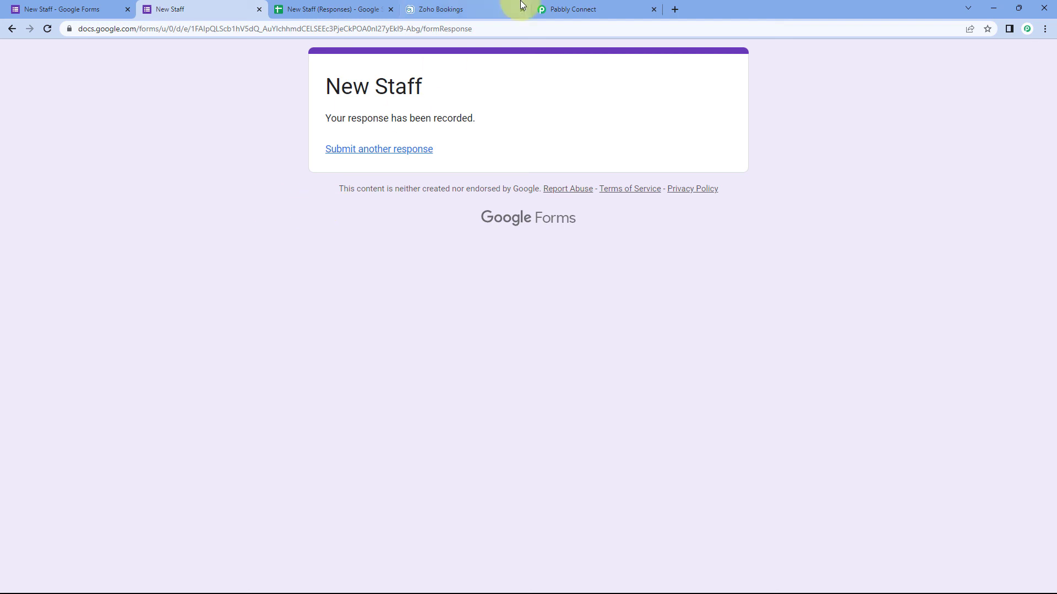
click(485, 9)
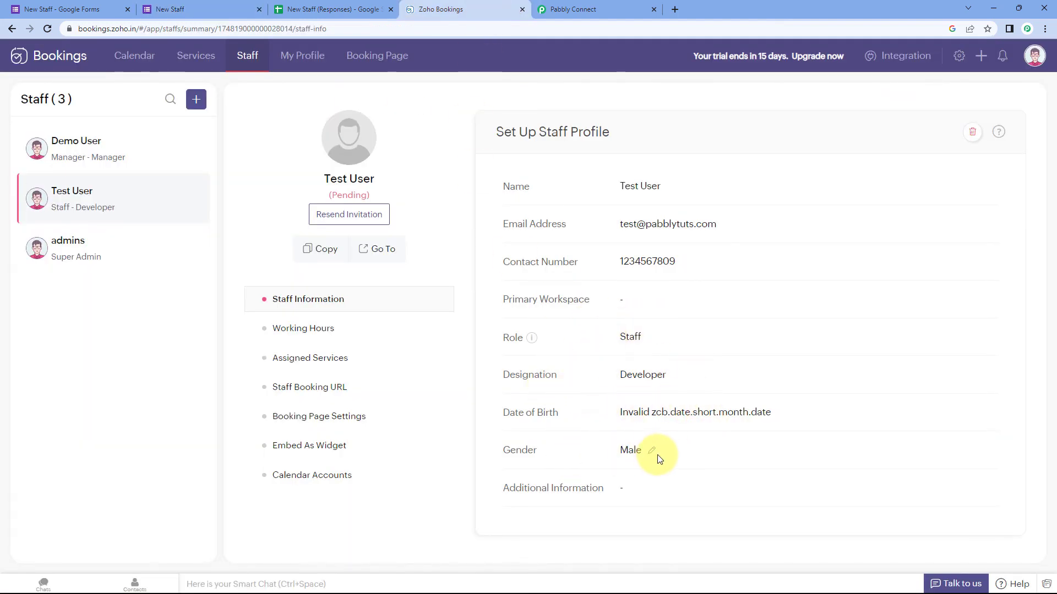
click(625, 7)
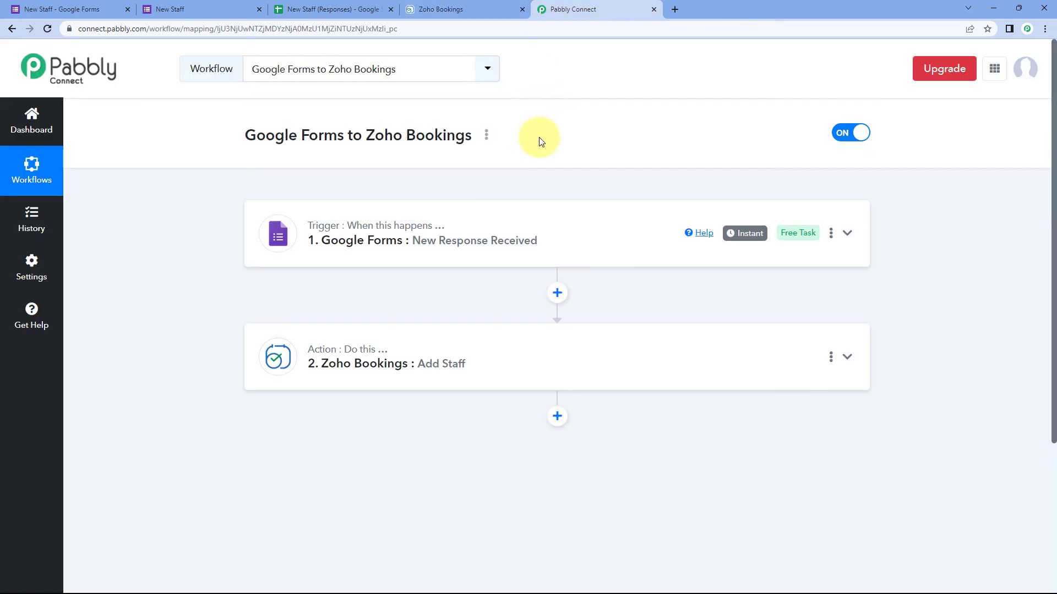